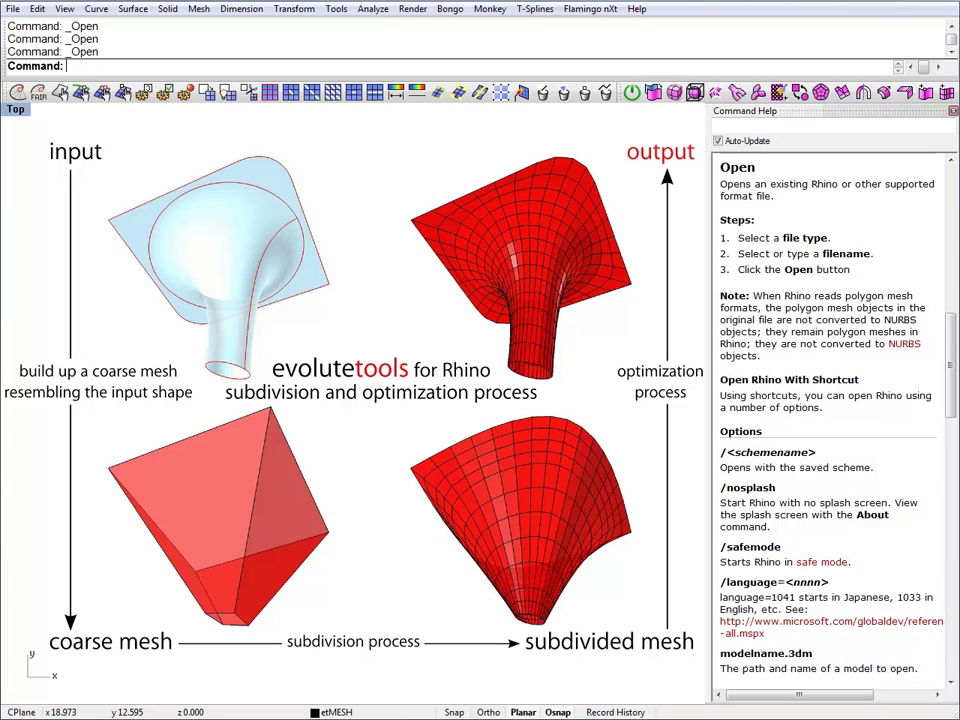
- Maximize the Perspective viewport and examine the T-spline surface from several sides
key(ctrl+F4)
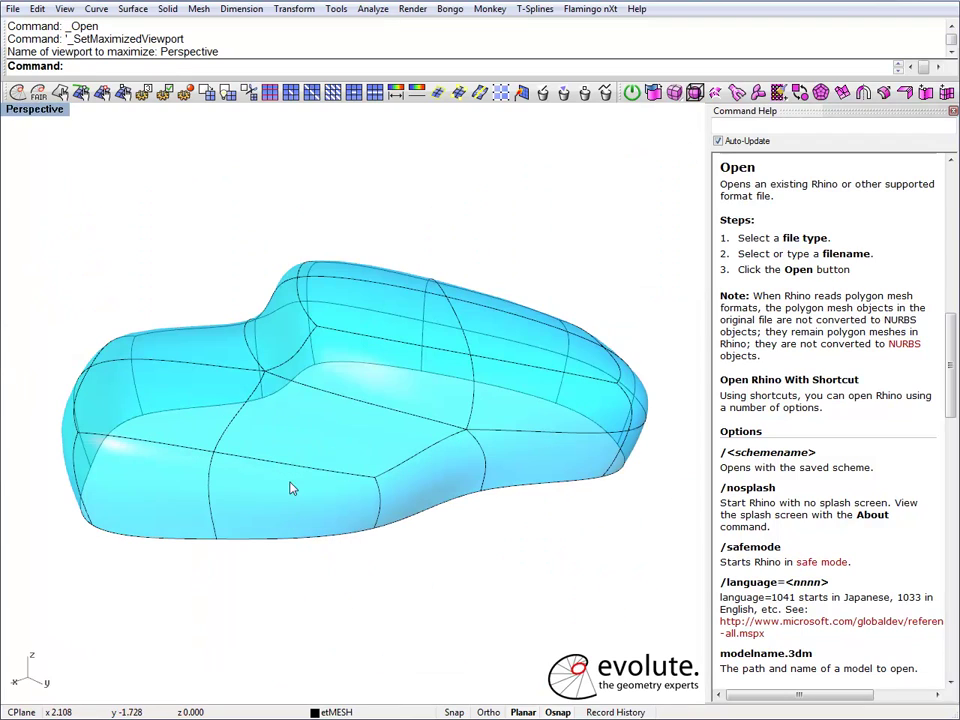
right_drag(290, 488, 480, 443)
right_drag(343, 458, 407, 465)
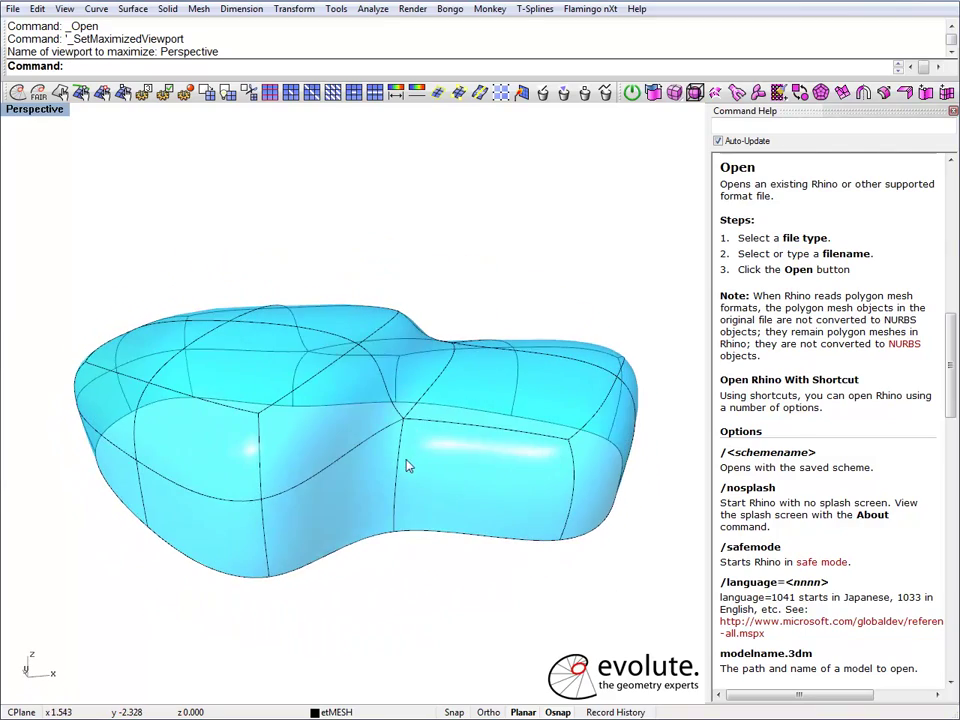
right_drag(231, 465, 200, 488)
mouse_move(470, 462)
right_down()
mouse_move(456, 474)
mouse_move(238, 480)
mouse_move(266, 424)
mouse_move(443, 415)
mouse_move(253, 426)
mouse_move(399, 426)
mouse_move(416, 450)
mouse_move(290, 470)
mouse_move(289, 459)
mouse_move(154, 456)
mouse_move(154, 443)
mouse_move(175, 436)
mouse_move(371, 420)
mouse_move(193, 408)
mouse_move(361, 417)
mouse_move(317, 427)
right_up()
mouse_move(279, 392)
right_down()
mouse_move(362, 428)
mouse_move(452, 422)
mouse_move(278, 434)
right_up()
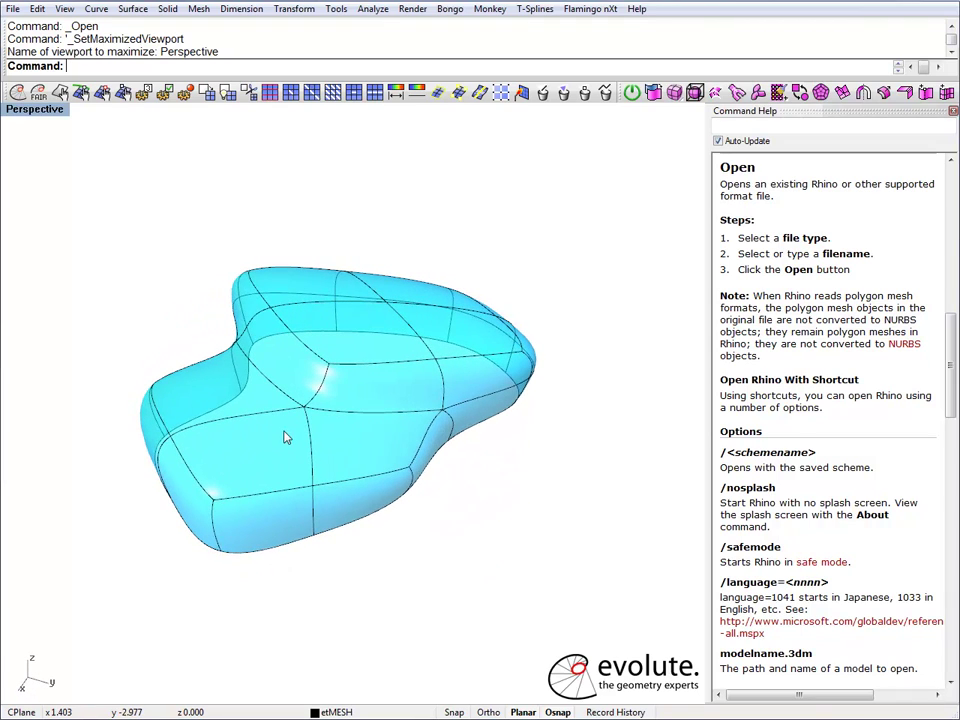
mouse_move(335, 421)
right_down()
mouse_move(214, 364)
mouse_move(311, 407)
mouse_move(441, 426)
mouse_move(435, 448)
mouse_move(371, 484)
mouse_move(315, 484)
mouse_move(246, 429)
mouse_move(289, 476)
mouse_move(313, 452)
mouse_move(337, 458)
mouse_move(246, 394)
mouse_move(210, 405)
mouse_move(212, 351)
mouse_move(231, 399)
mouse_move(285, 356)
mouse_move(253, 381)
mouse_move(188, 351)
mouse_move(221, 435)
mouse_move(223, 366)
mouse_move(196, 446)
mouse_move(336, 429)
mouse_move(379, 453)
right_up()
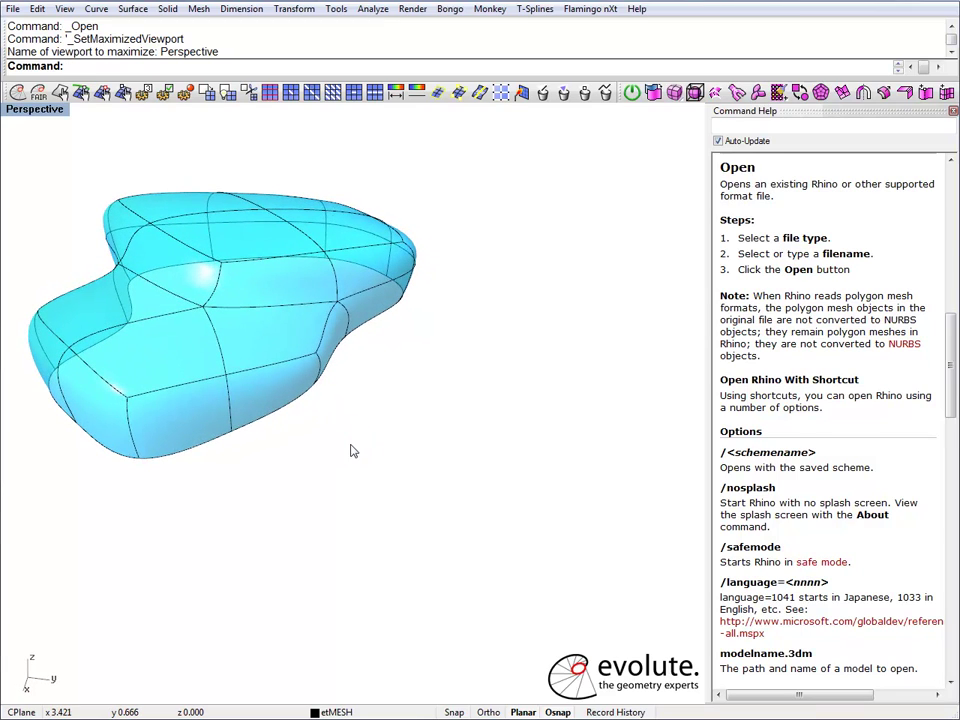
- Place a copy of the T-spline surface beside the original and assign the copy to the etMESH layer
click(286, 381)
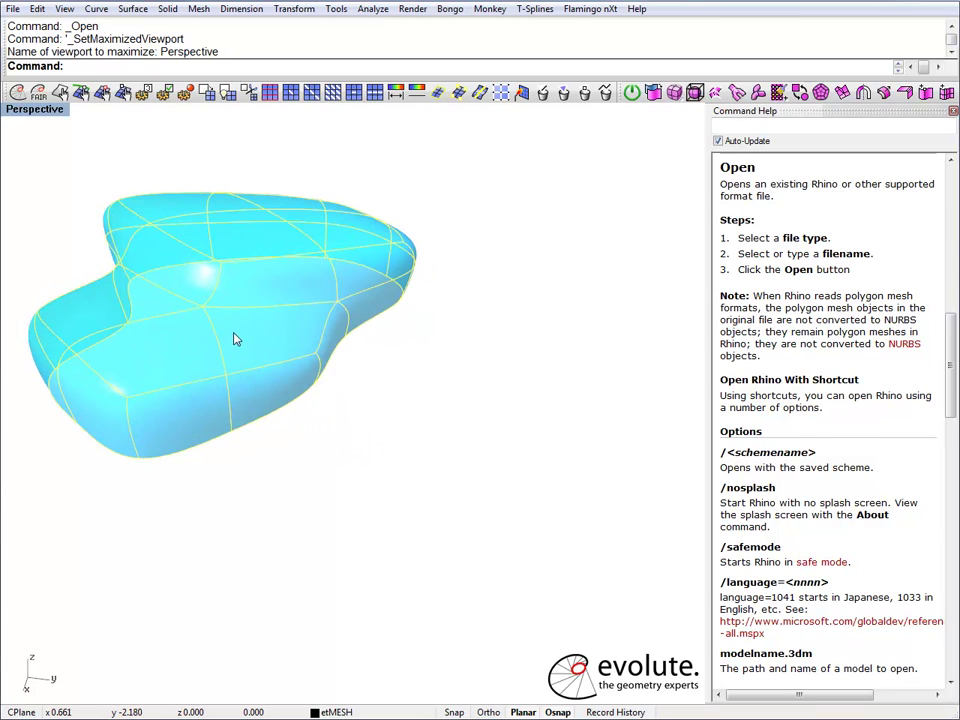
alt+drag(298, 375, 585, 482)
key(Escape)
right_drag(585, 482, 476, 438)
click(476, 432)
text(changelayer)
key(Return)
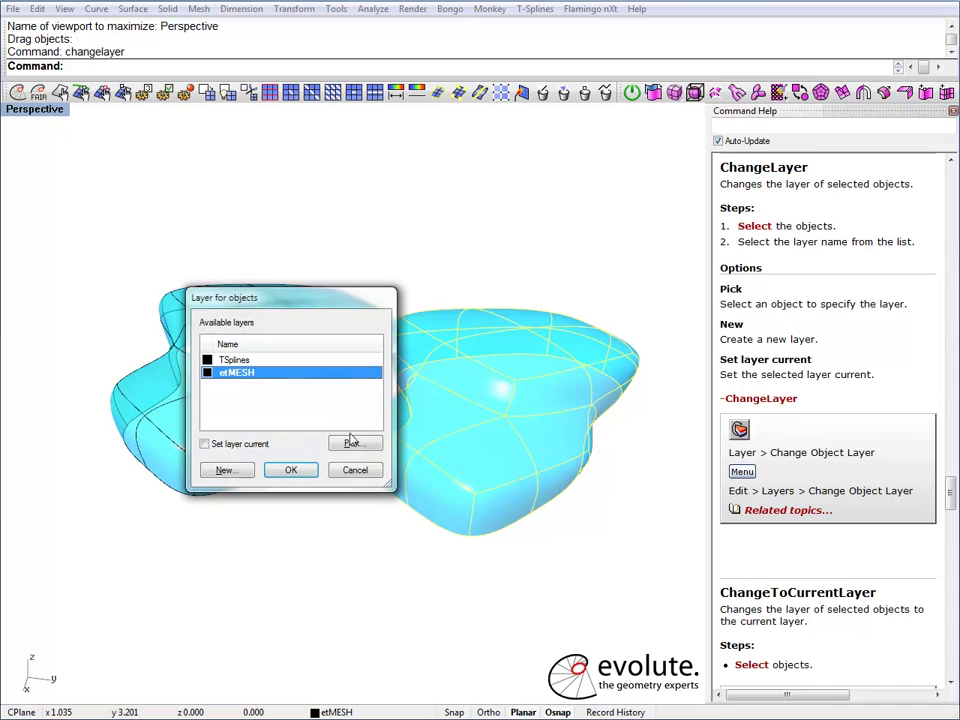
click(307, 474)
- Toggle the red copy from its smooth form to the box form and inspect its object type with What
right_drag(319, 538, 450, 466)
click(450, 463)
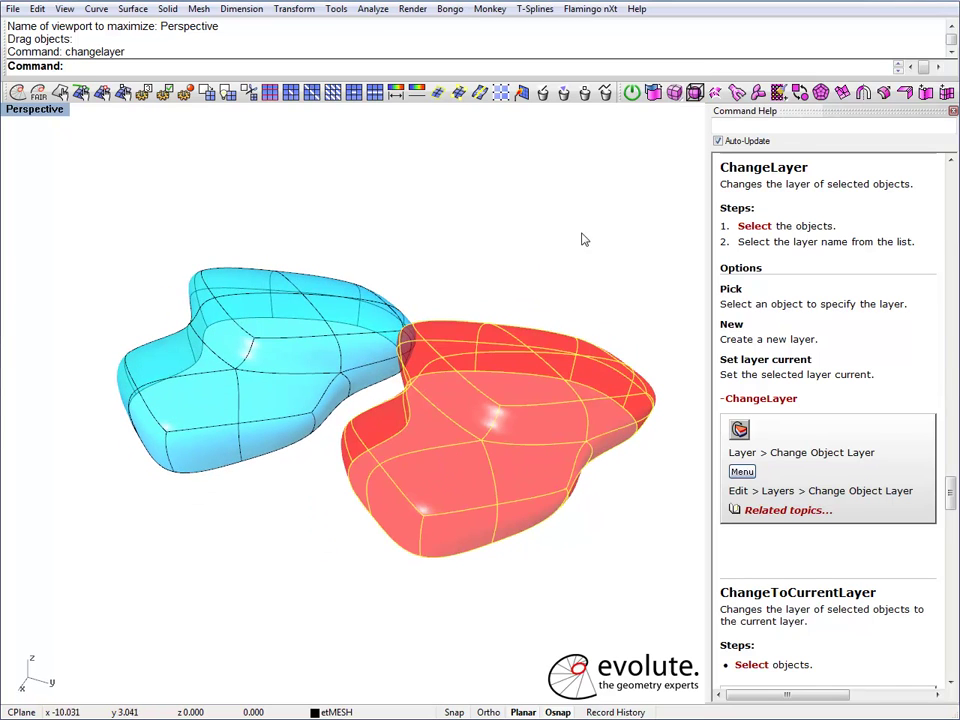
click(799, 93)
text(What)
key(Return)
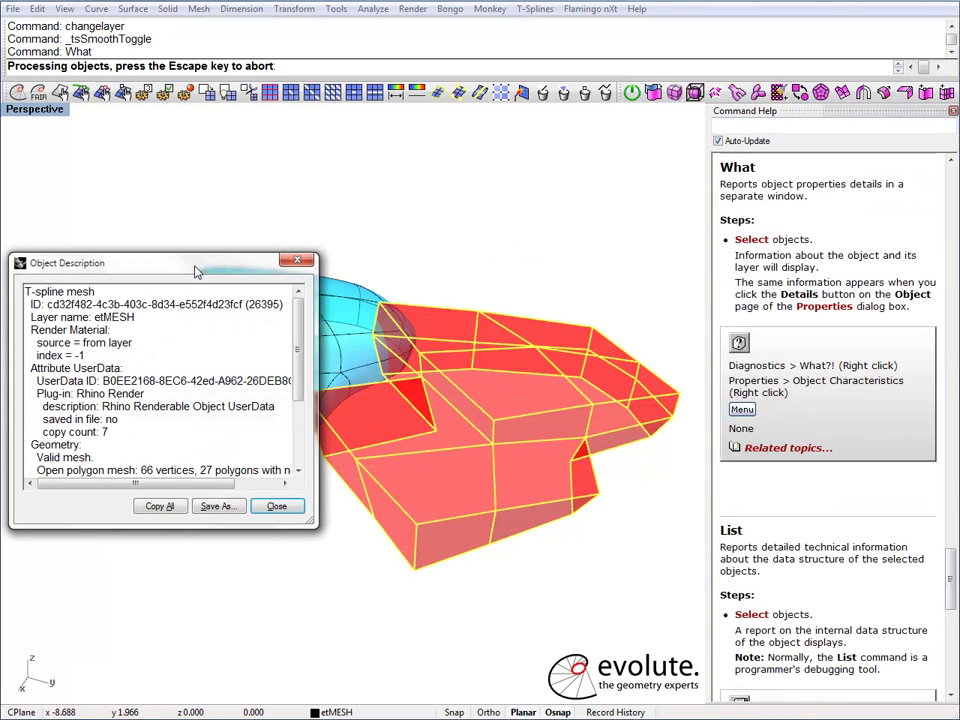
drag(103, 291, 25, 291)
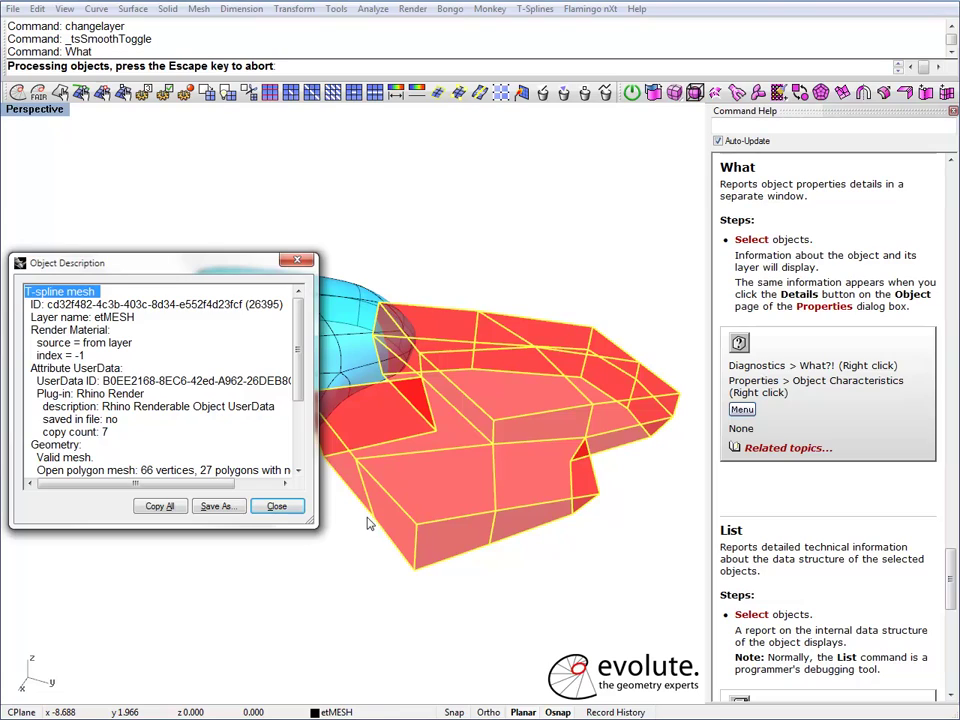
click(274, 508)
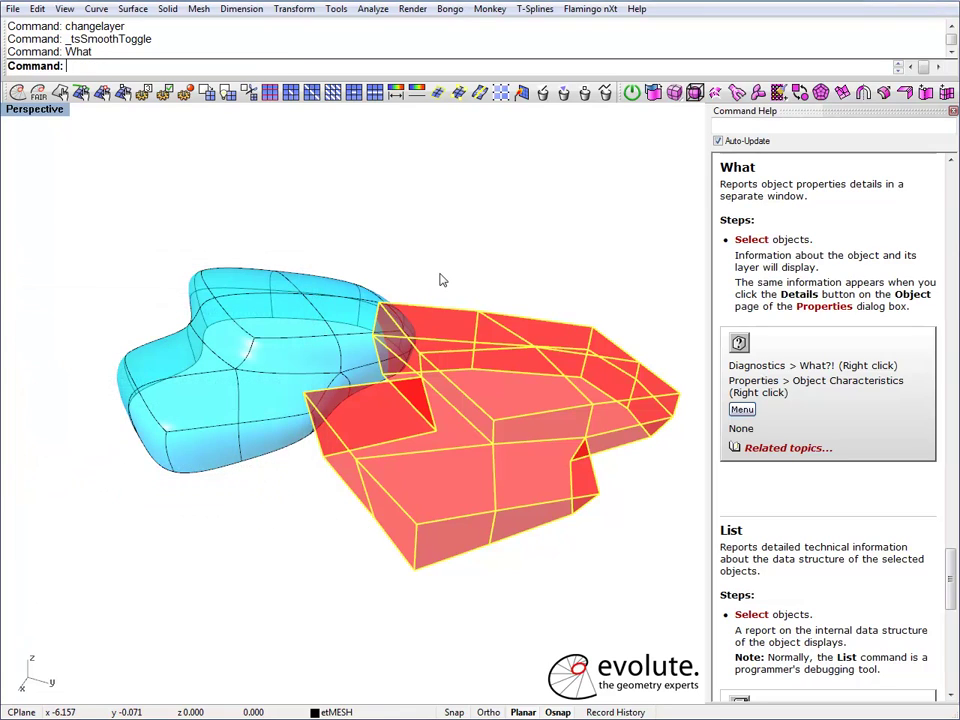
- Weld the vertices of the red T-spline mesh with etWeld at a tolerance of 0.1
click(521, 93)
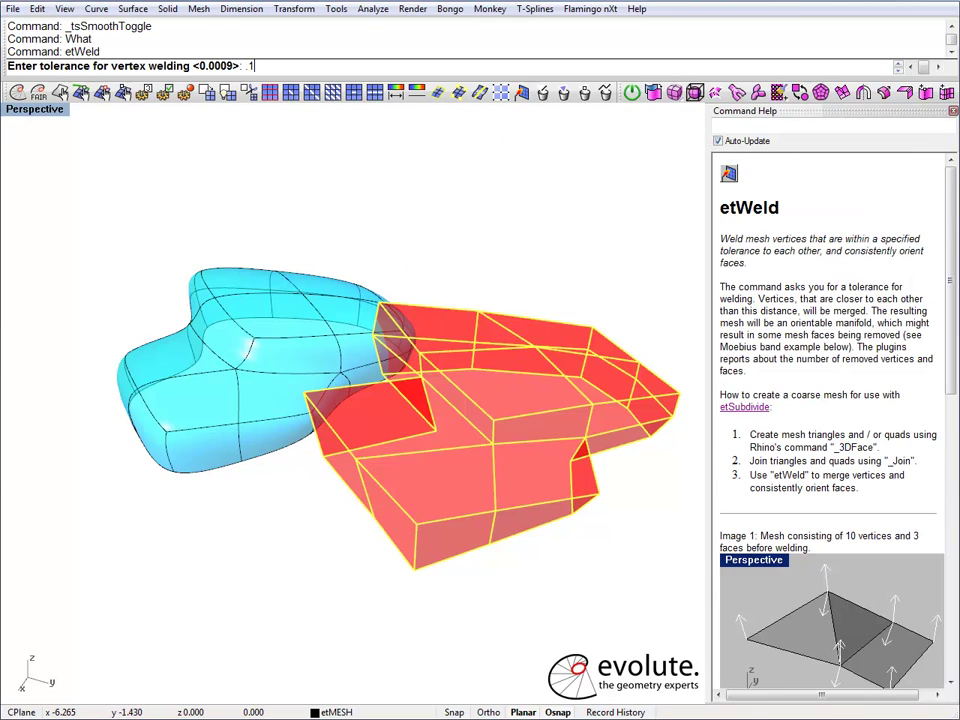
text(.1)
key(Return)
- Check the object type of the welded mesh with What and close the description
right_drag(399, 268, 410, 461)
text(What)
key(Return)
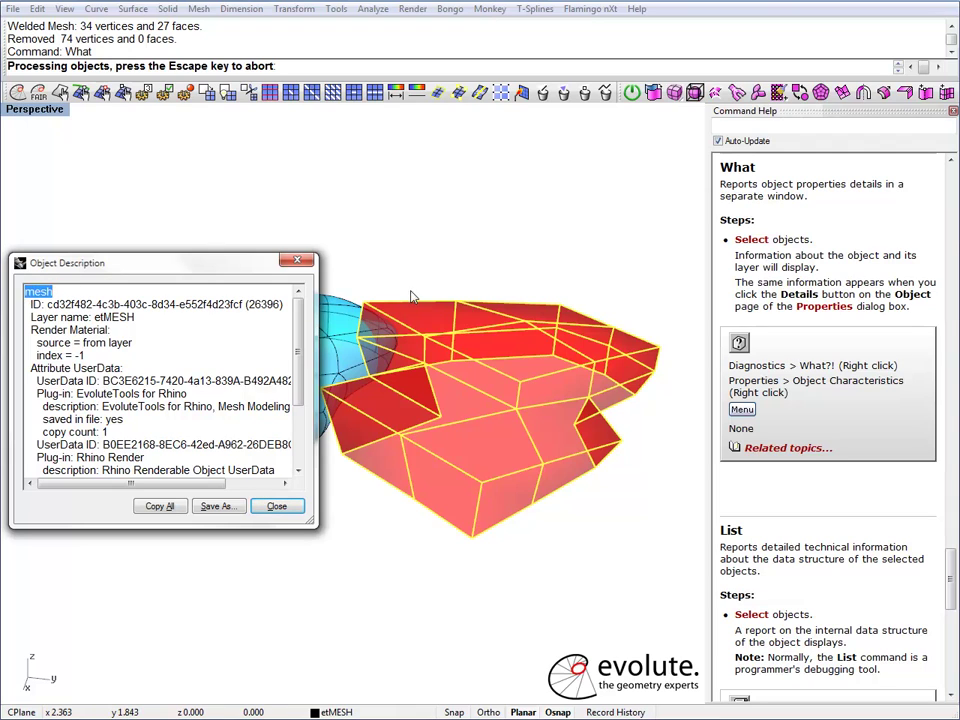
click(297, 260)
- Subdivide the welded mesh three times with the CatmullClark rule and delete the coarse mesh
right_drag(420, 330, 481, 320)
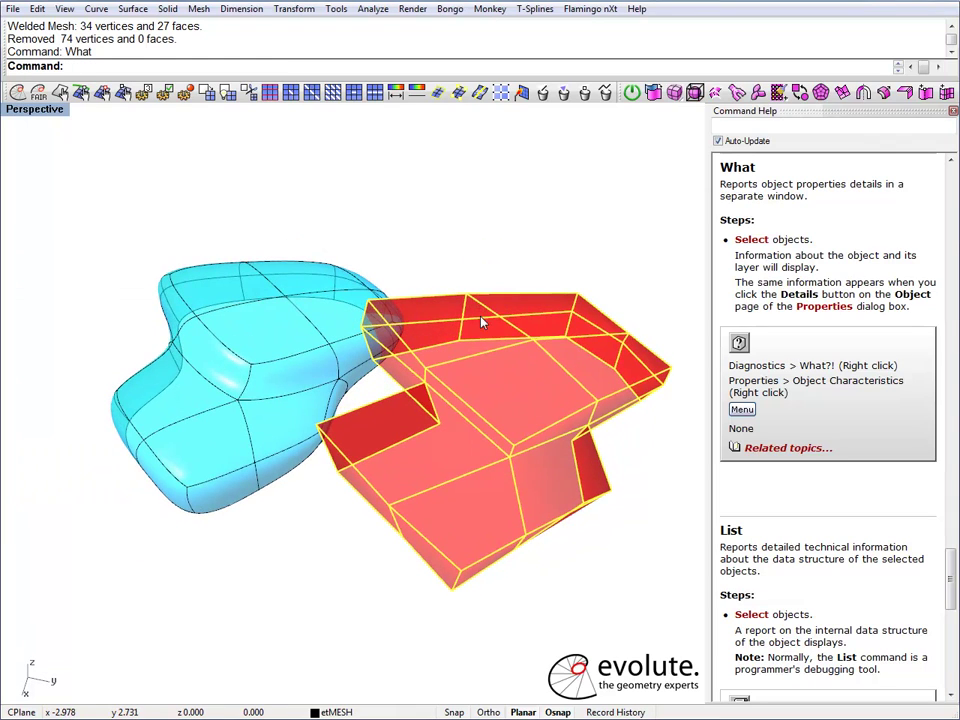
click(207, 93)
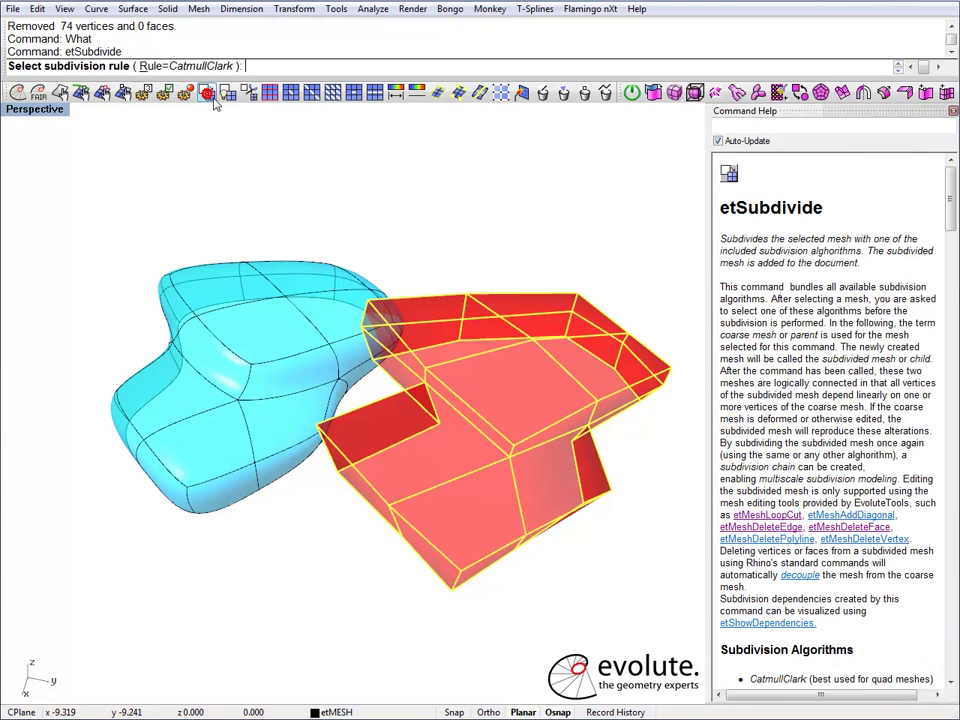
right_click(364, 248)
right_click(446, 236)
right_click(446, 234)
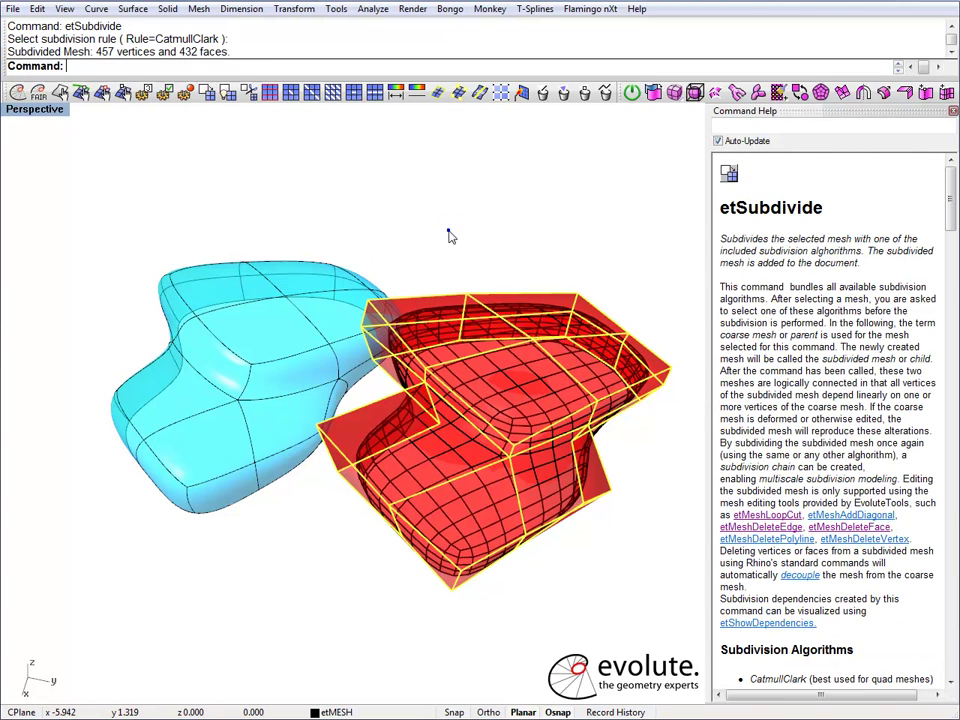
right_click(450, 235)
right_click(450, 233)
key(Delete)
- Move the subdivided red mesh back onto the original blue T-spline surface and compare how closely the two match
right_drag(450, 420, 504, 428)
drag(510, 425, 318, 392)
click(493, 403)
scroll(150, 370, up, 5)
right_drag(150, 370, 267, 261)
scroll(230, 355, down, 3)
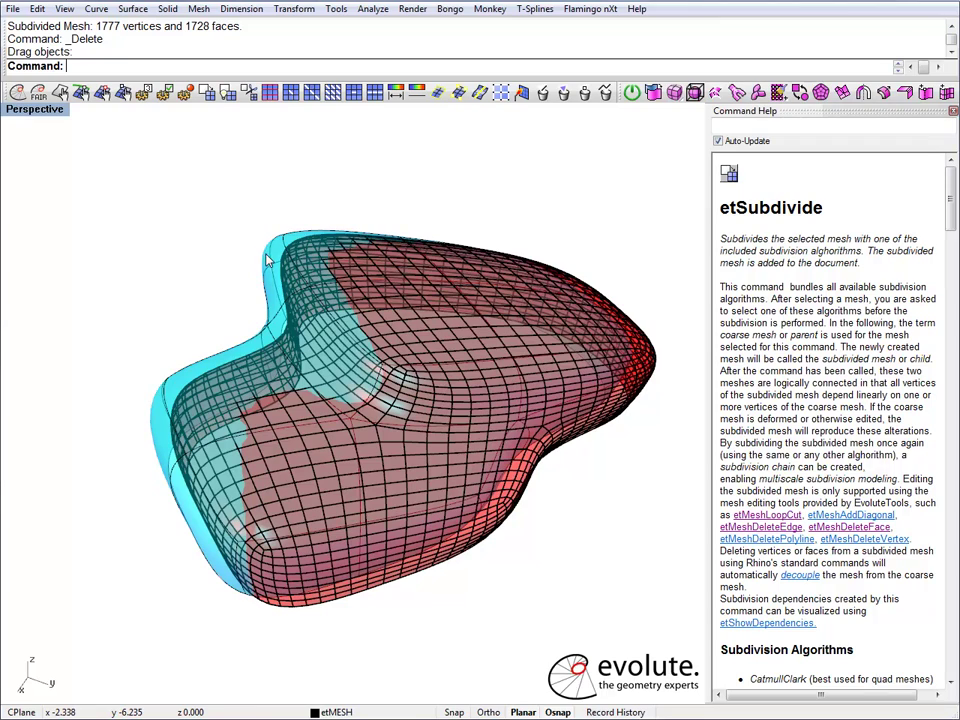
- Set the original T-spline surface as the reference object for the optimization with etSetReference
click(267, 250)
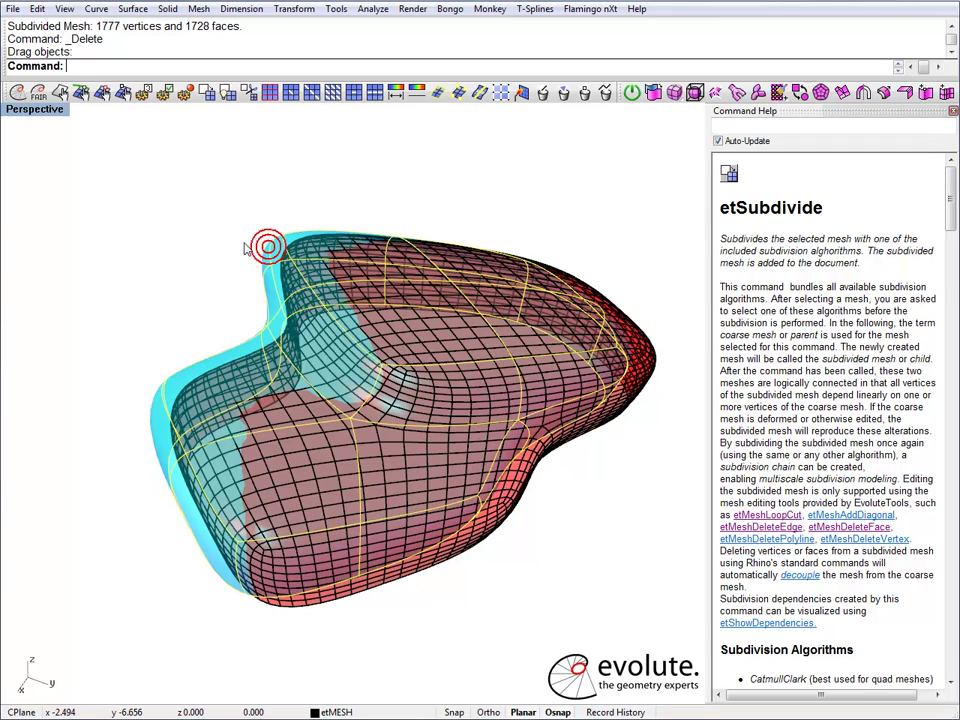
click(60, 93)
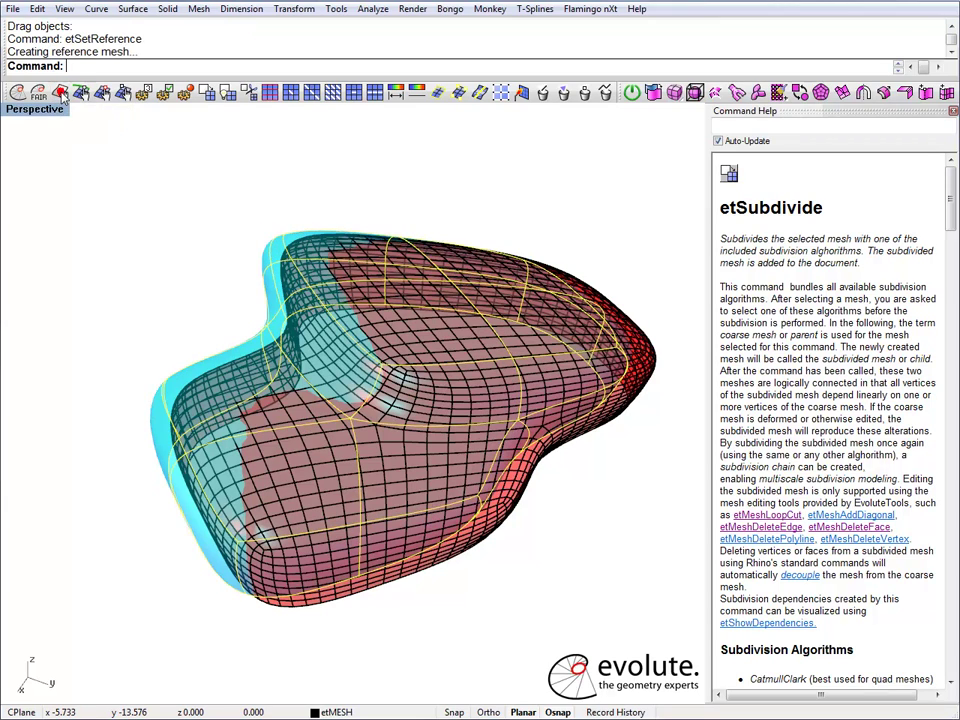
click(211, 257)
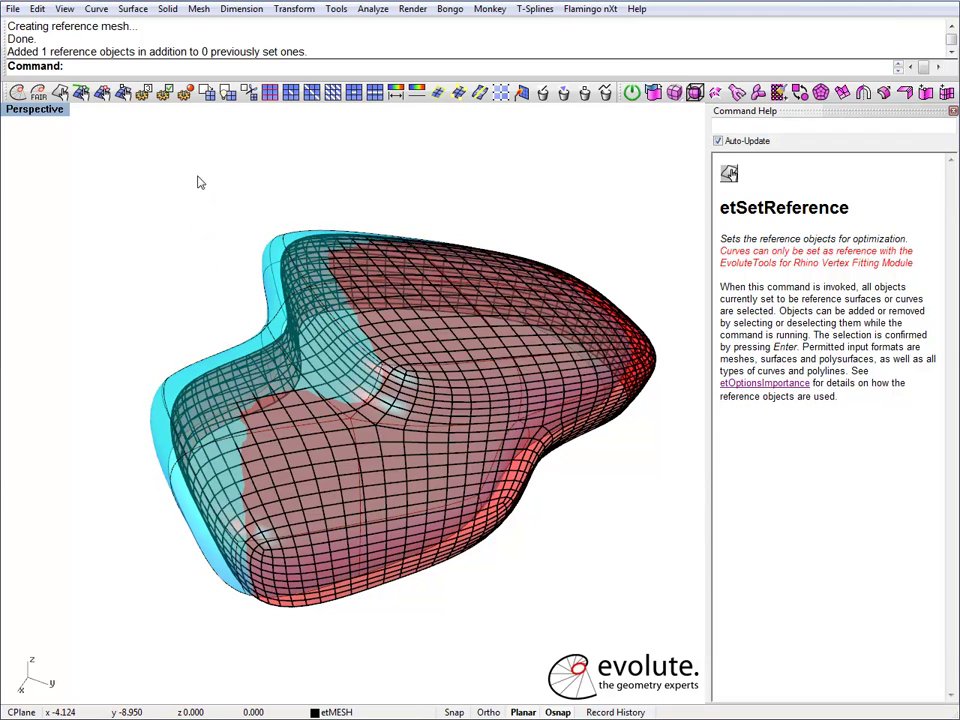
- Set the FairnessCurvature optimization importance to 0.4 in etOptionsImportance
click(143, 93)
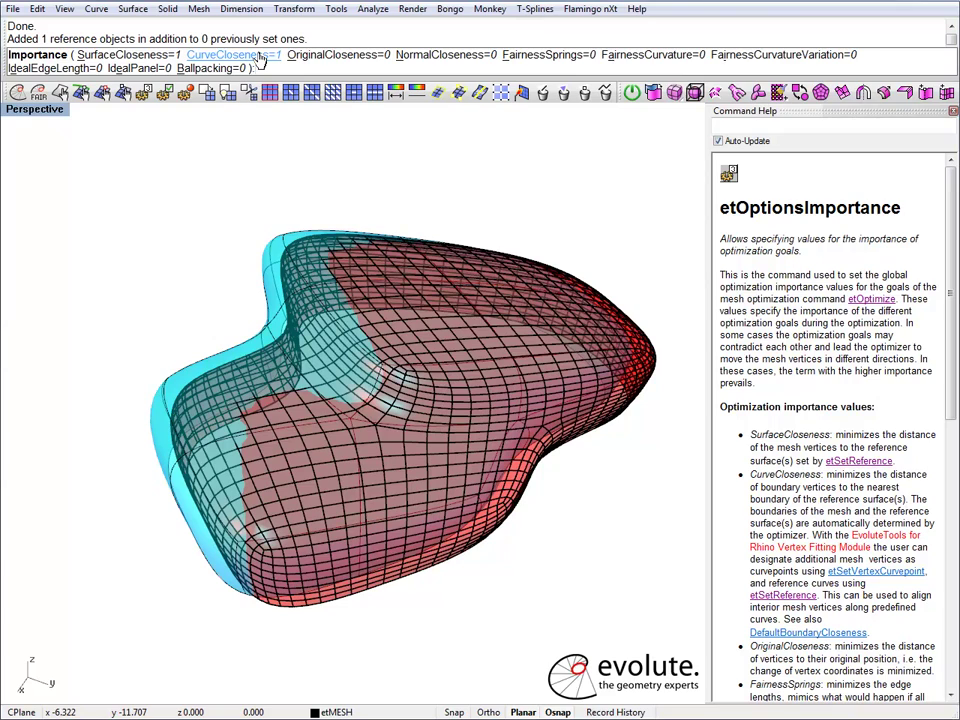
click(651, 56)
text(.4)
key(Return)
right_click(493, 154)
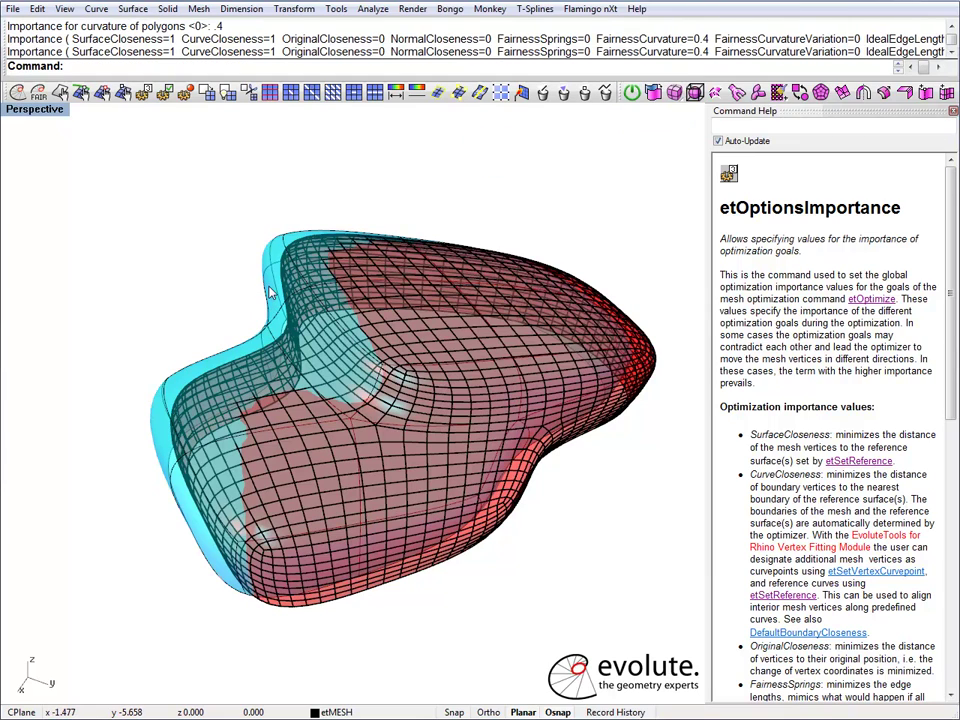
- Run etOptimize three times on the subdivided mesh to fit it to the reference surface
click(353, 318)
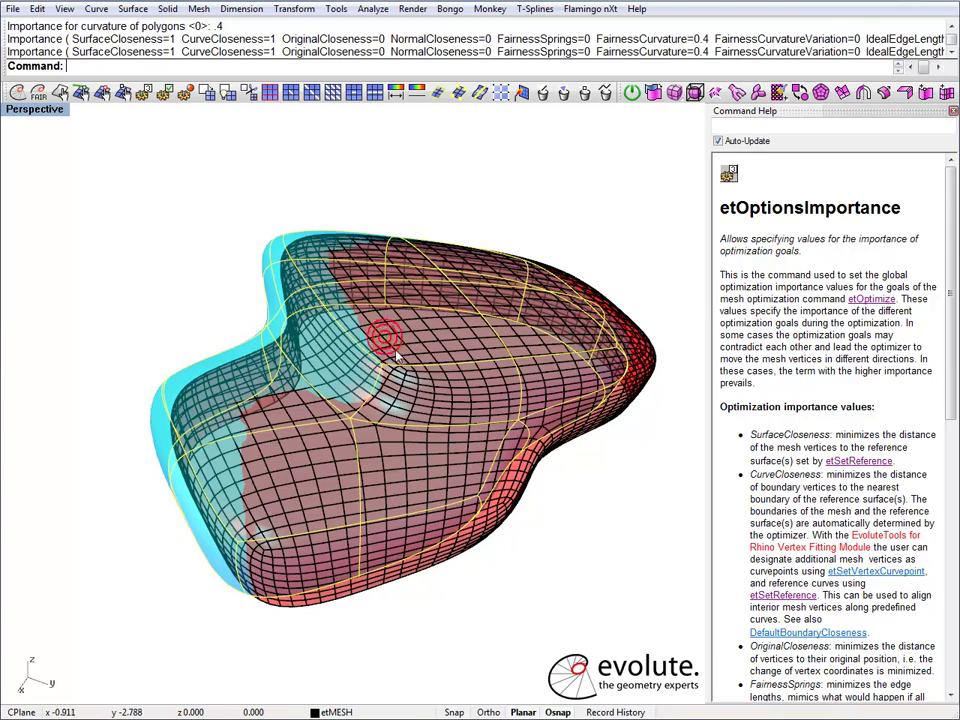
click(403, 514)
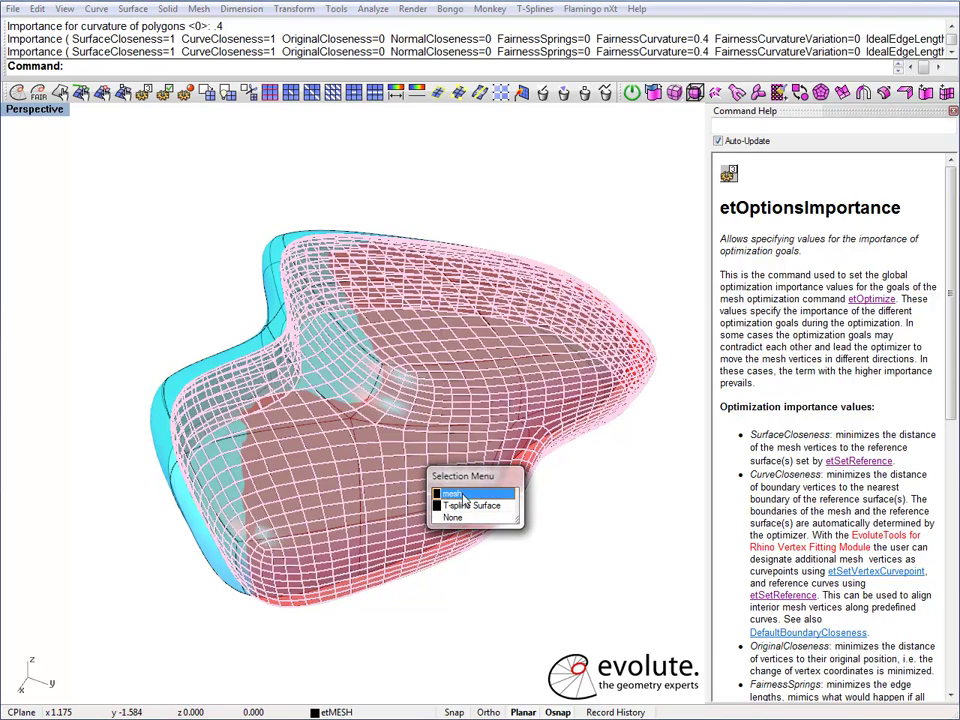
click(440, 549)
click(17, 93)
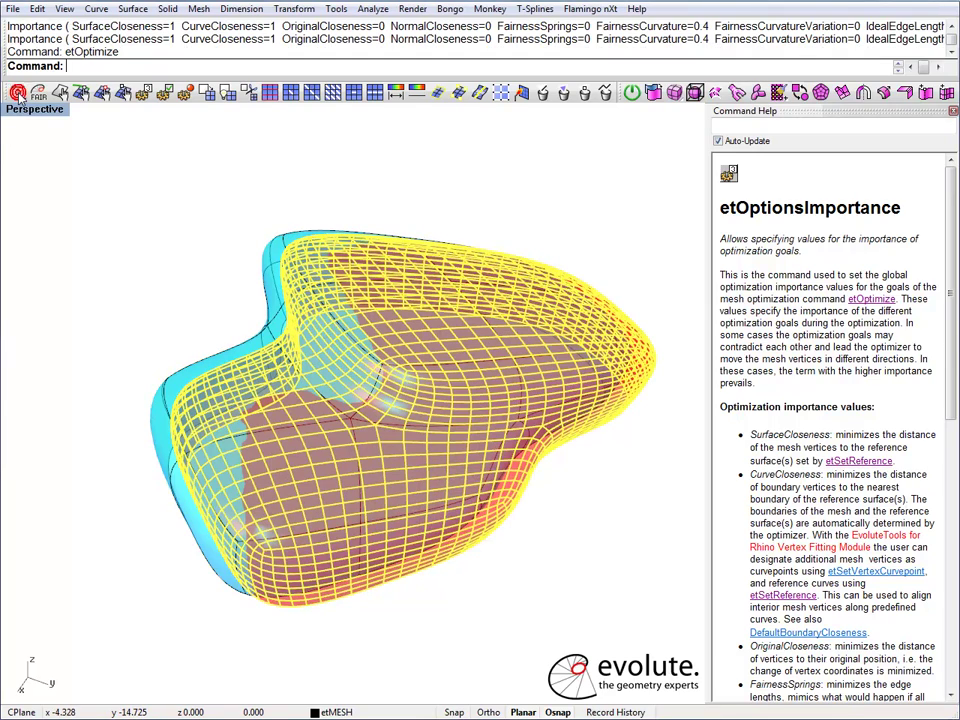
click(17, 93)
click(17, 93)
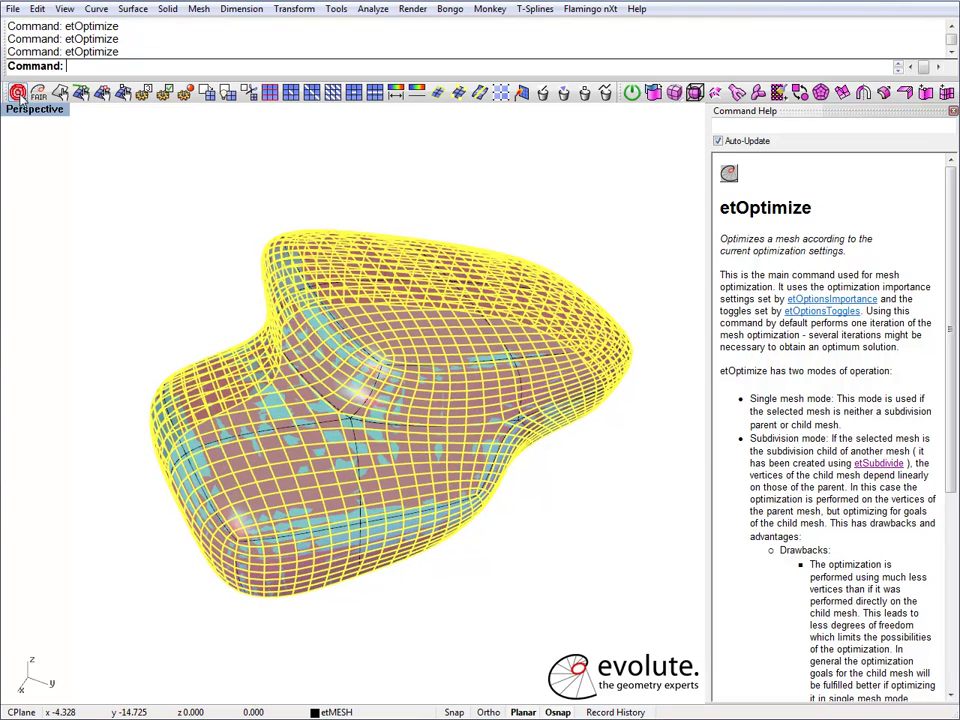
click(149, 203)
- Hide the T-spline surface and turn on the vertices of the optimized mesh with PointsOn
click(340, 483)
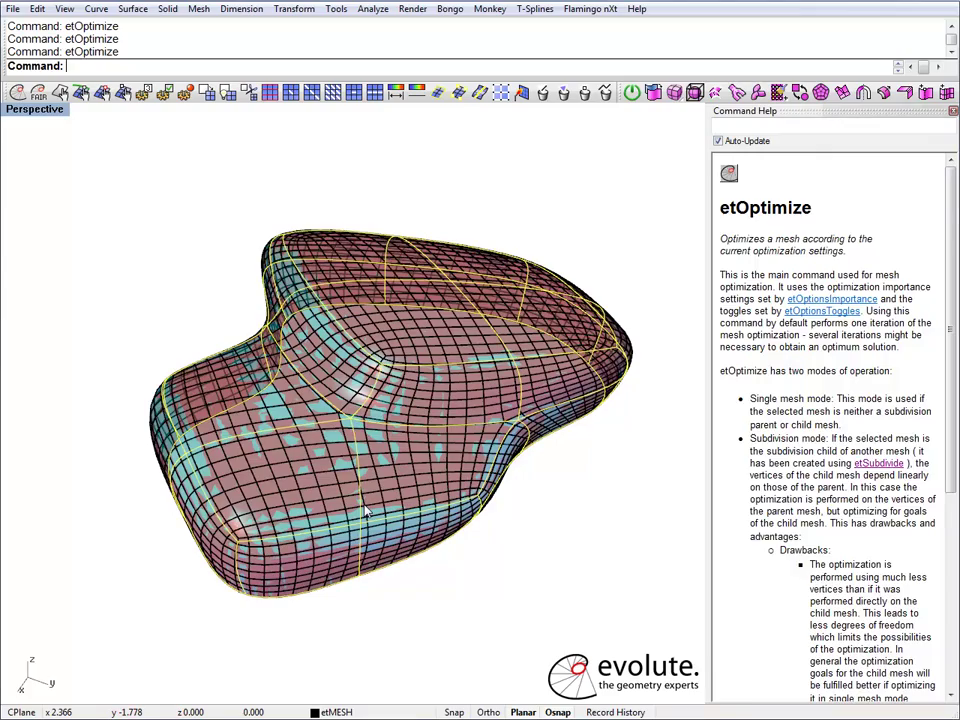
key(ctrl+h)
right_drag(448, 527, 439, 473)
click(437, 484)
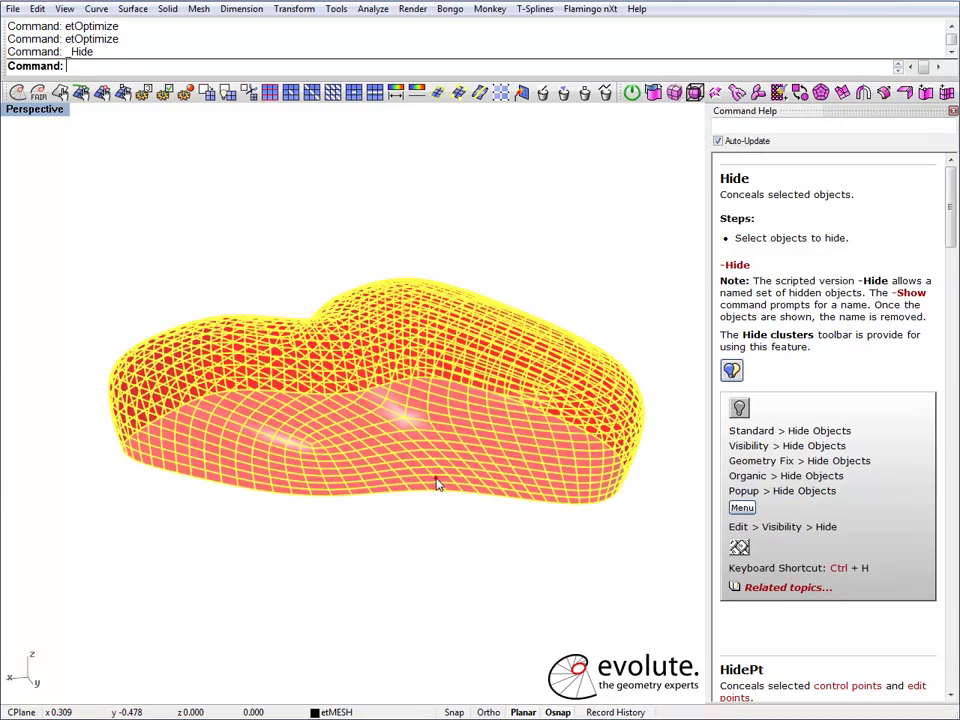
text(pointson)
key(Return)
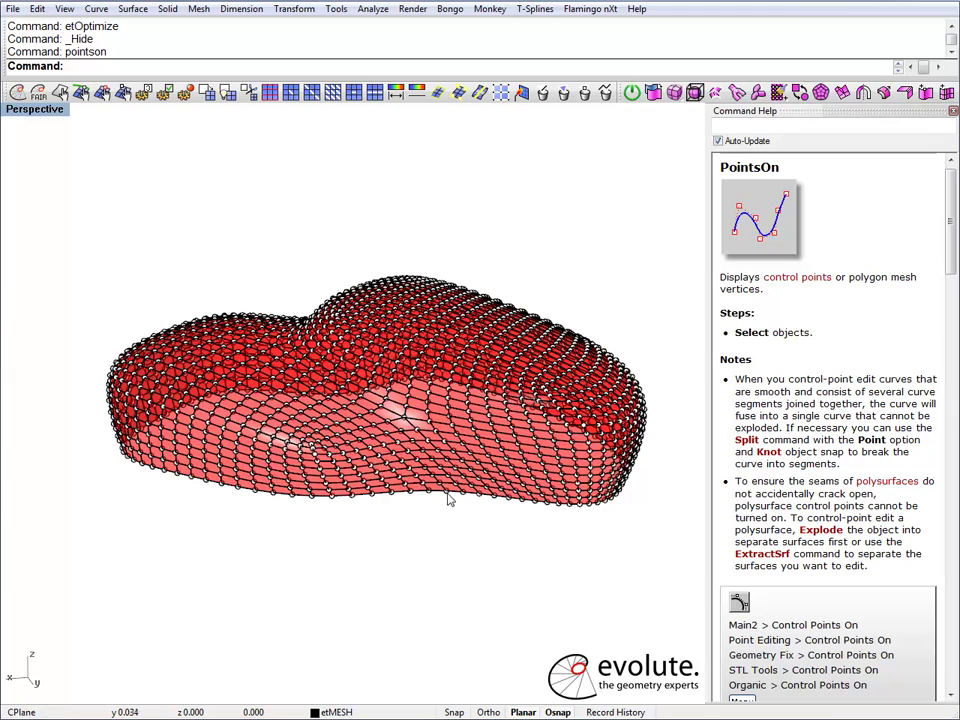
- Shift one vertex along the lower boundary of the mesh and mark it as fixed with etSetVertexFixed
drag(480, 500, 410, 493)
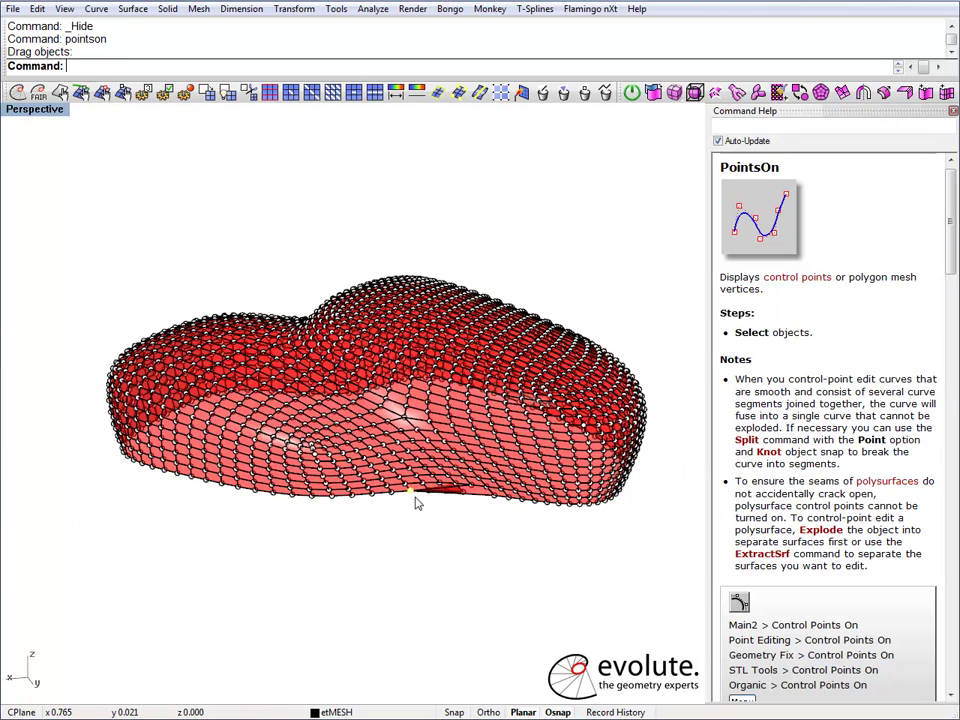
click(122, 91)
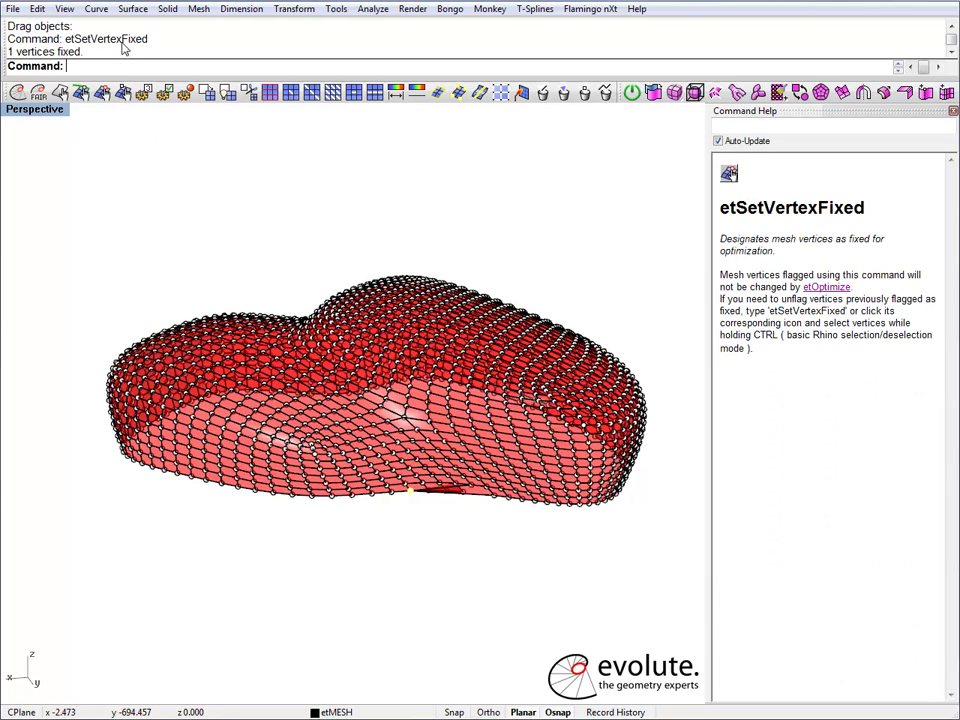
key(Escape)
- Optimize the mesh with three more etOptimize iterations around the fixed vertex
click(355, 325)
click(15, 92)
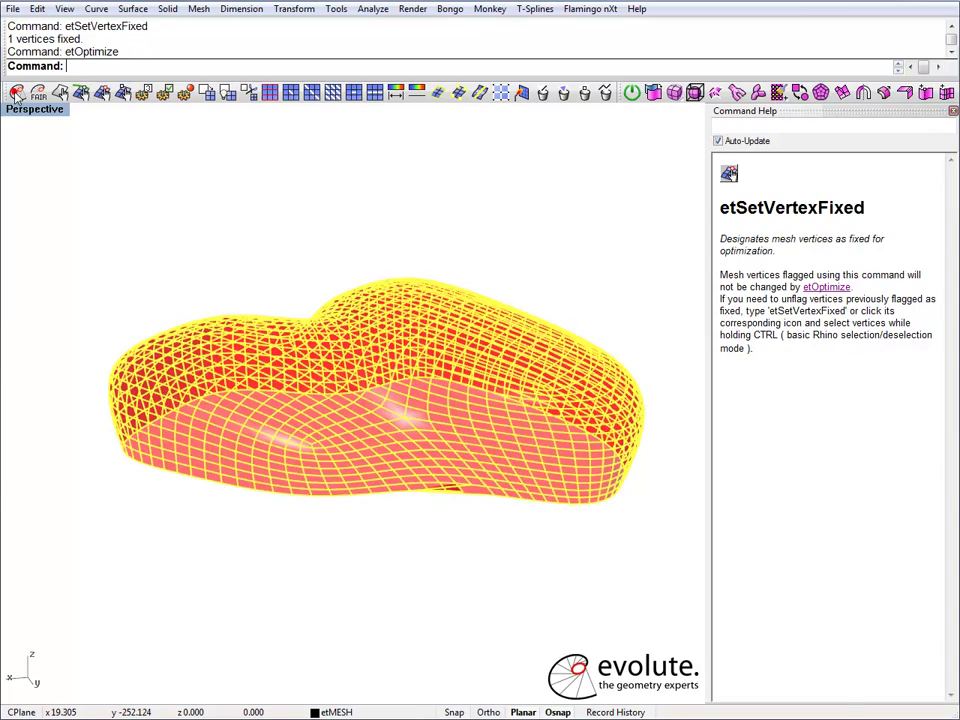
click(15, 92)
click(15, 92)
click(243, 201)
- Display the color-coded closeness of the optimized mesh to its reference surface with etAnalyzeCloseness
right_drag(243, 201, 437, 443)
right_drag(371, 445, 330, 348)
click(314, 286)
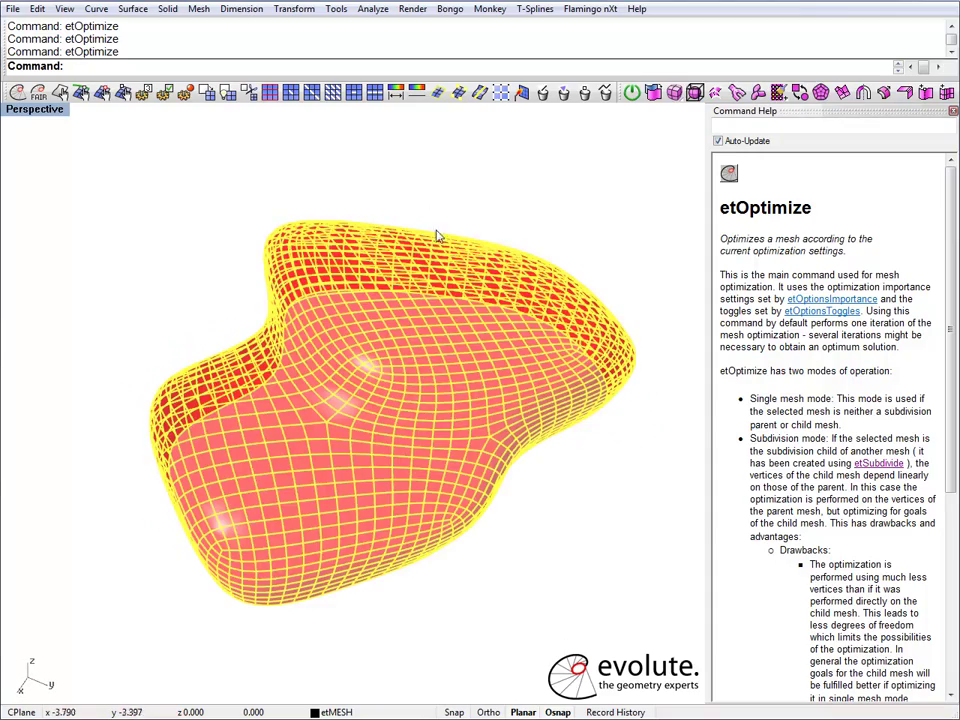
click(396, 92)
click(181, 278)
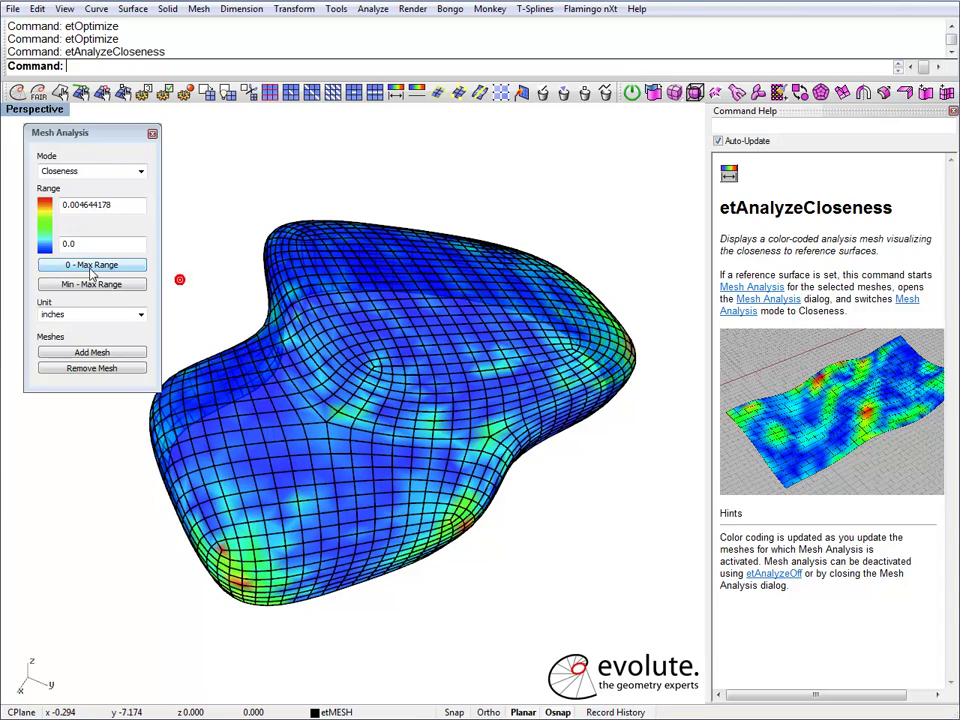
- Fit the closeness color range from 0 to the maximum, set its unit to centimeters, and inspect the mesh from several sides
click(88, 265)
click(192, 242)
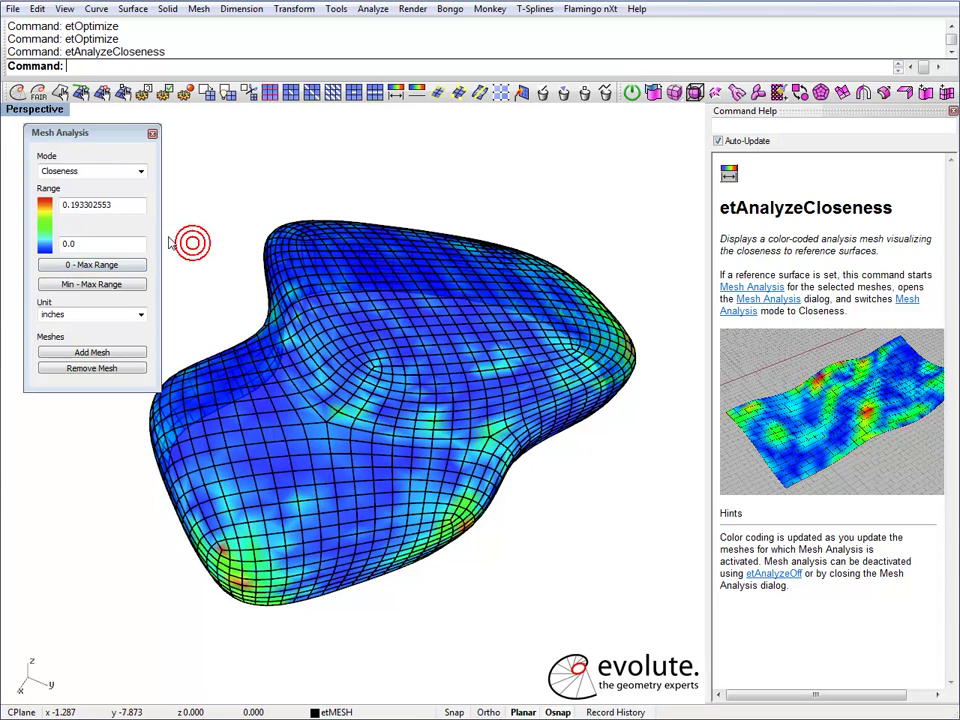
click(142, 316)
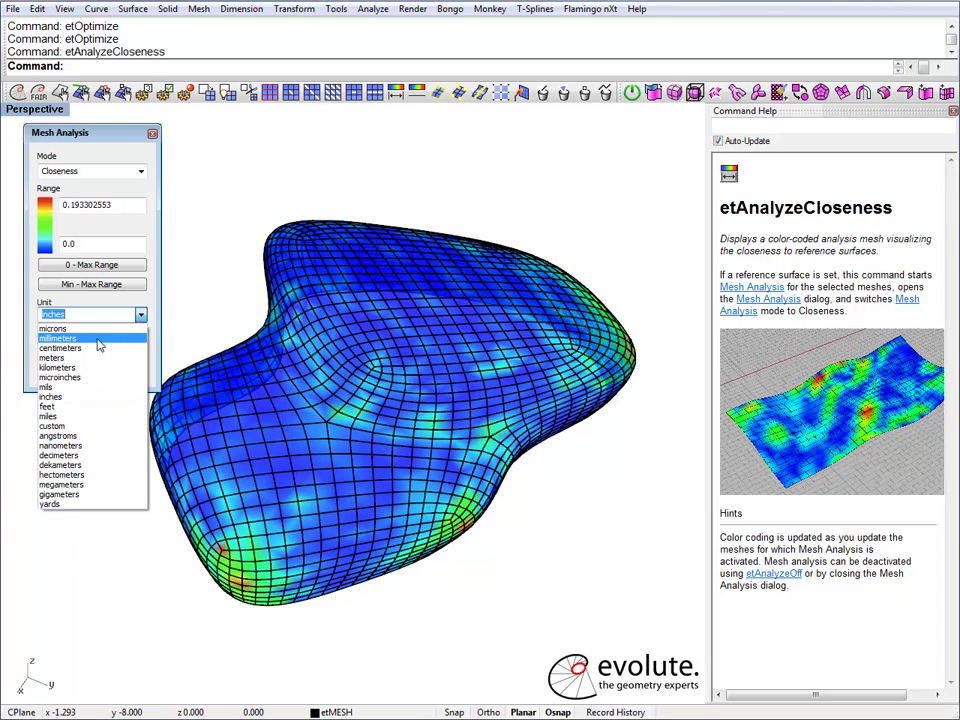
click(84, 348)
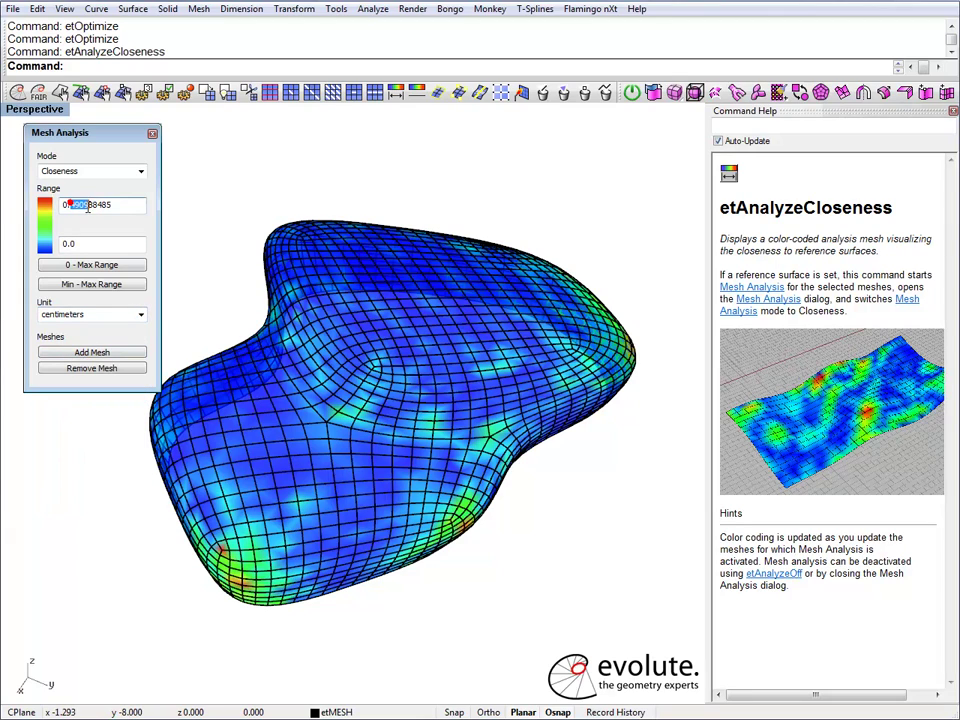
click(225, 266)
right_drag(367, 432, 413, 408)
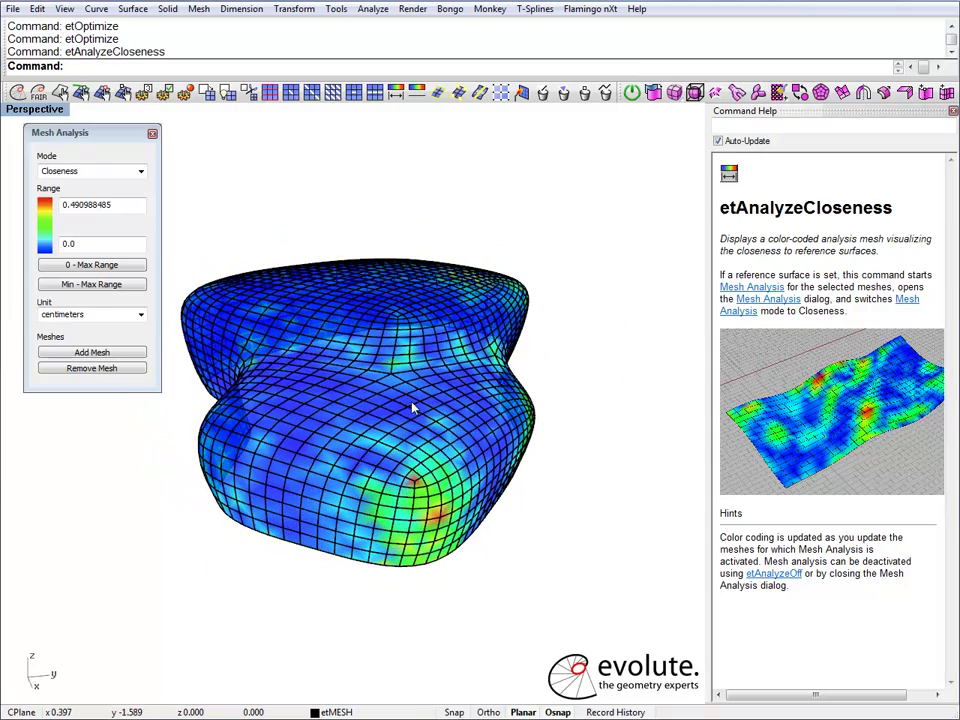
right_drag(275, 405, 365, 463)
- Switch the mesh analysis mode to Planarity and fit its color range from 0 to the maximum
click(141, 174)
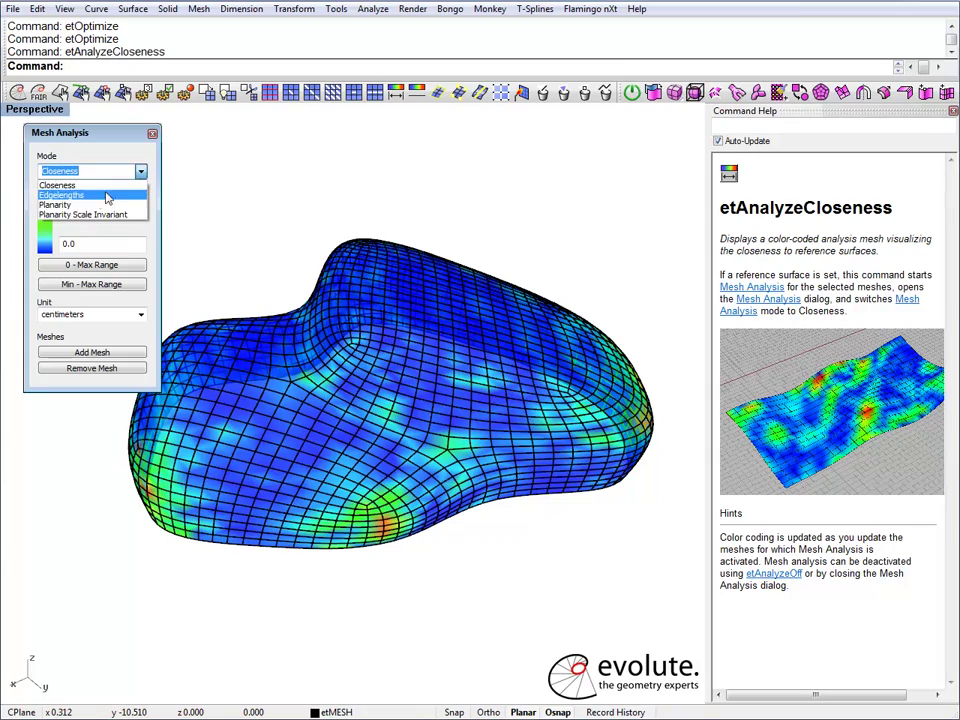
click(83, 206)
click(236, 217)
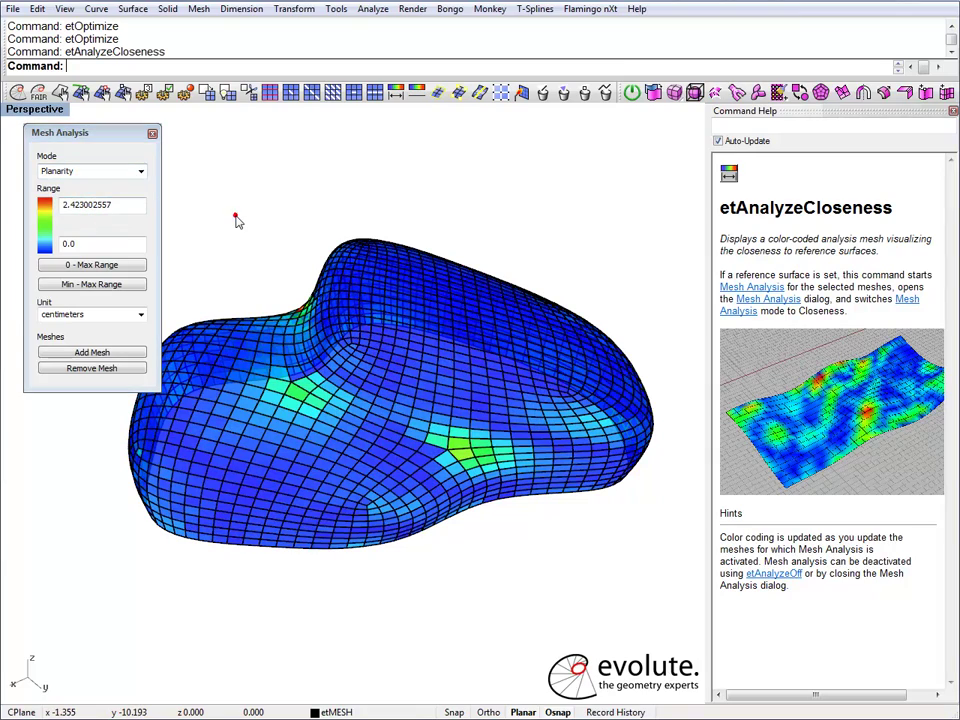
right_drag(312, 426, 152, 325)
click(111, 266)
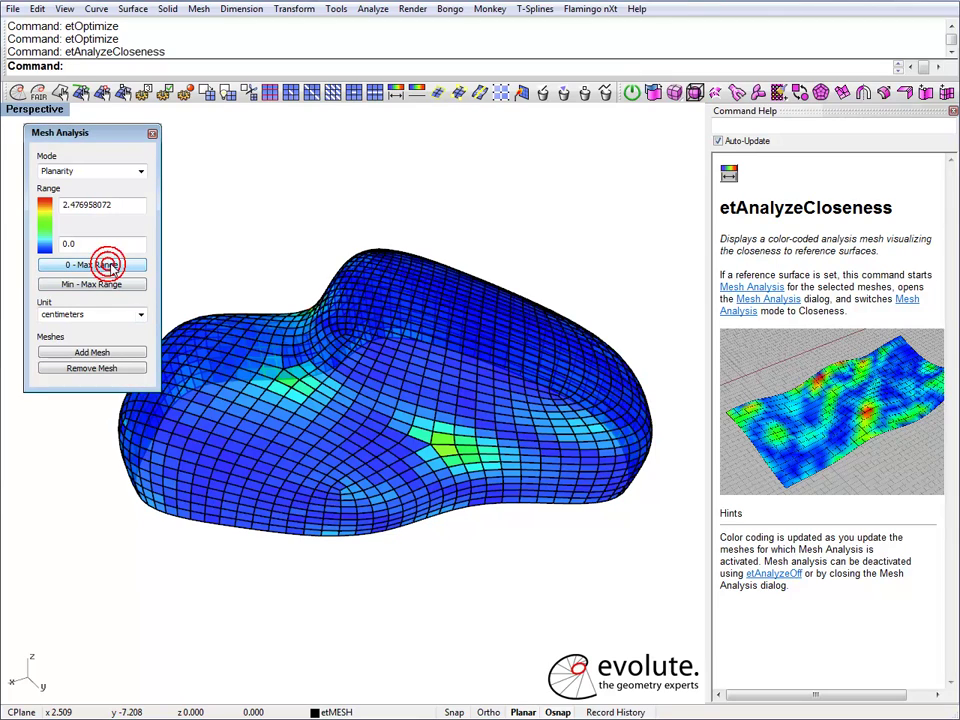
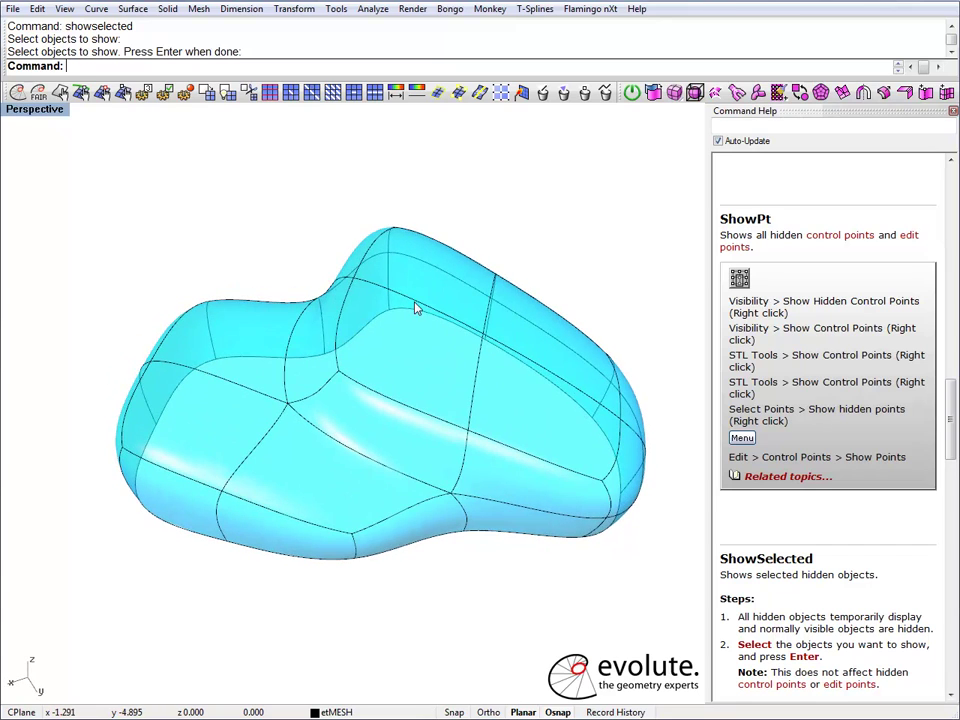
- Select the T-spline surface, enter T-Splines edit mode, and set the selection mode to Faces
click(411, 300)
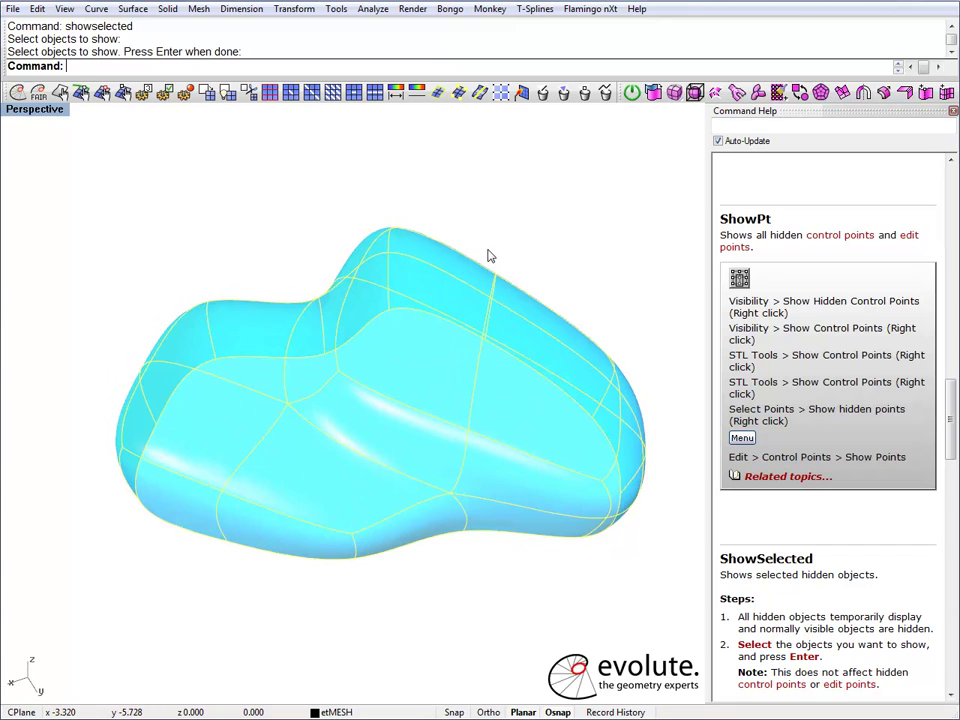
right_drag(493, 250, 392, 385)
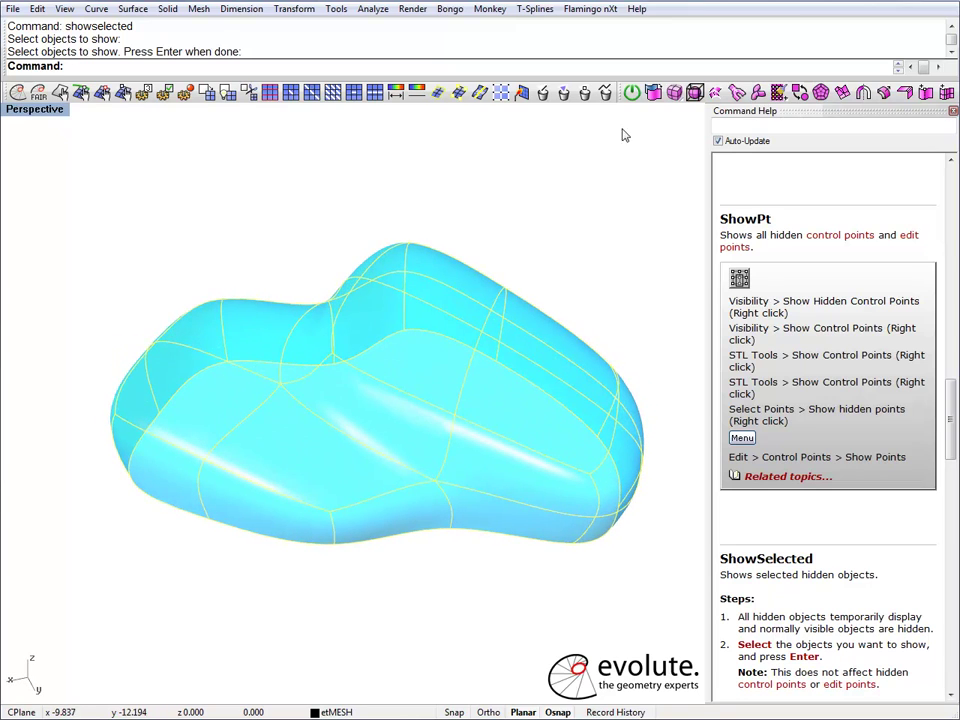
click(633, 93)
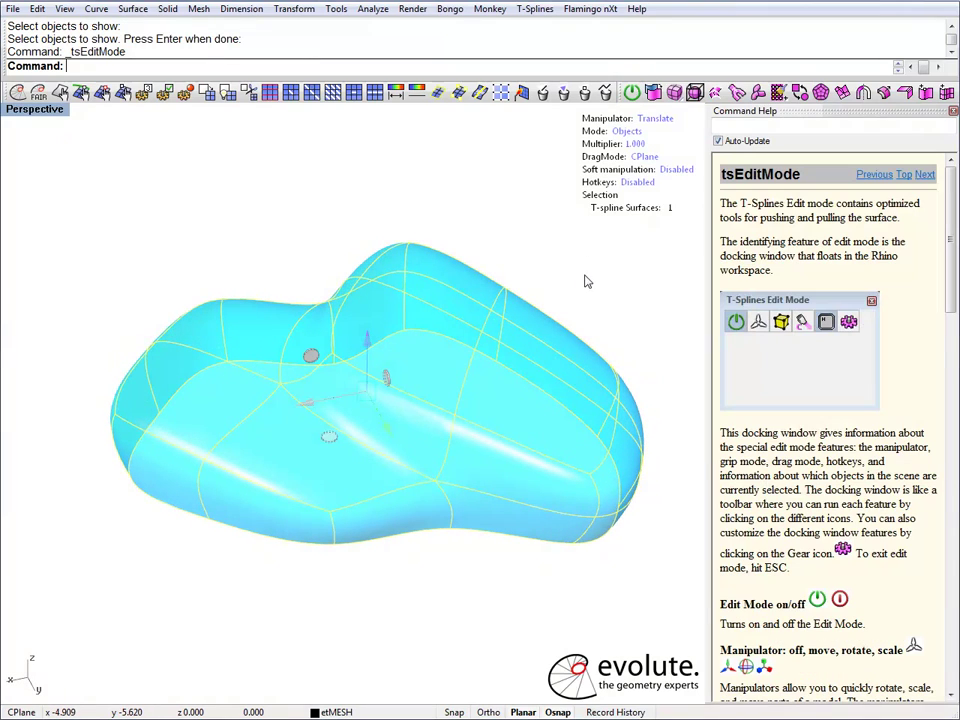
click(627, 131)
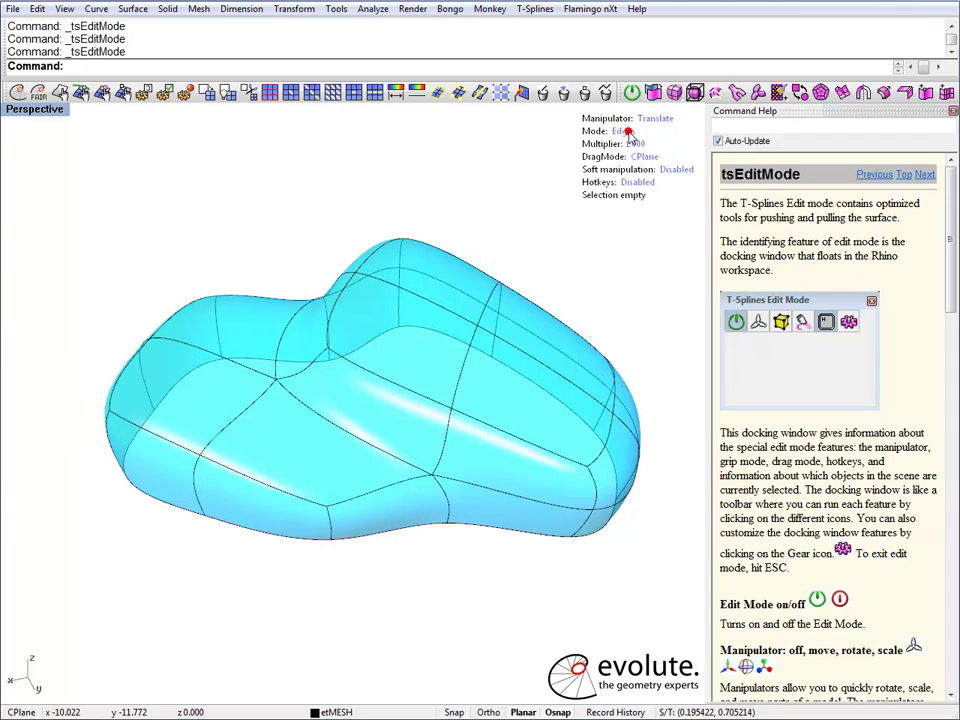
- Extrude the two adjacent upper faces of the foot straight up into a tall leg shaft and delete the two faces capping it
click(449, 298)
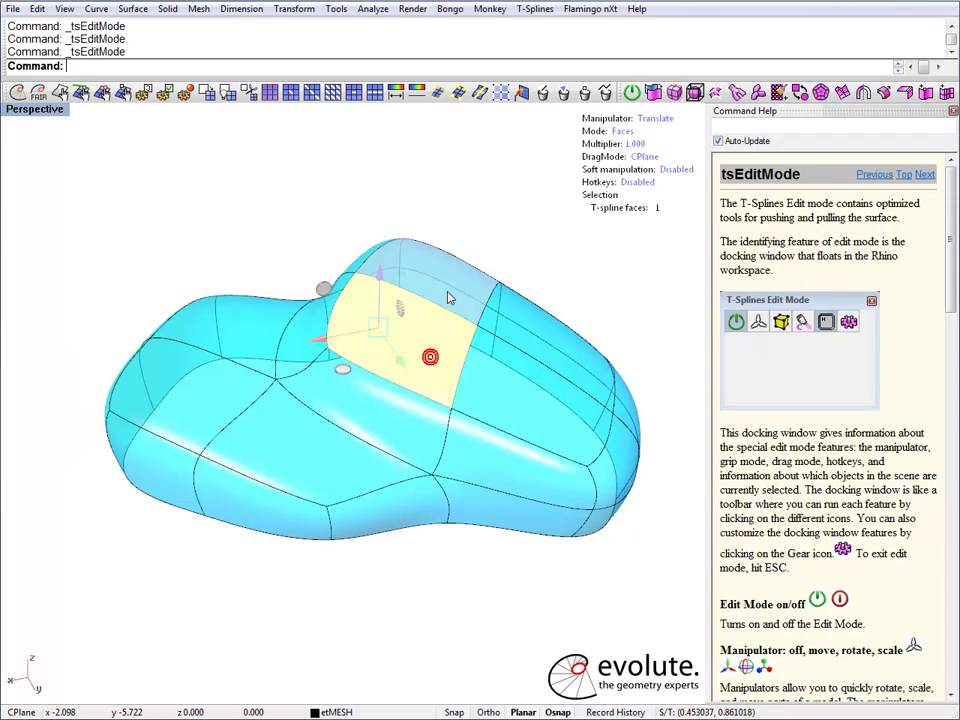
scroll(388, 600, down, 5)
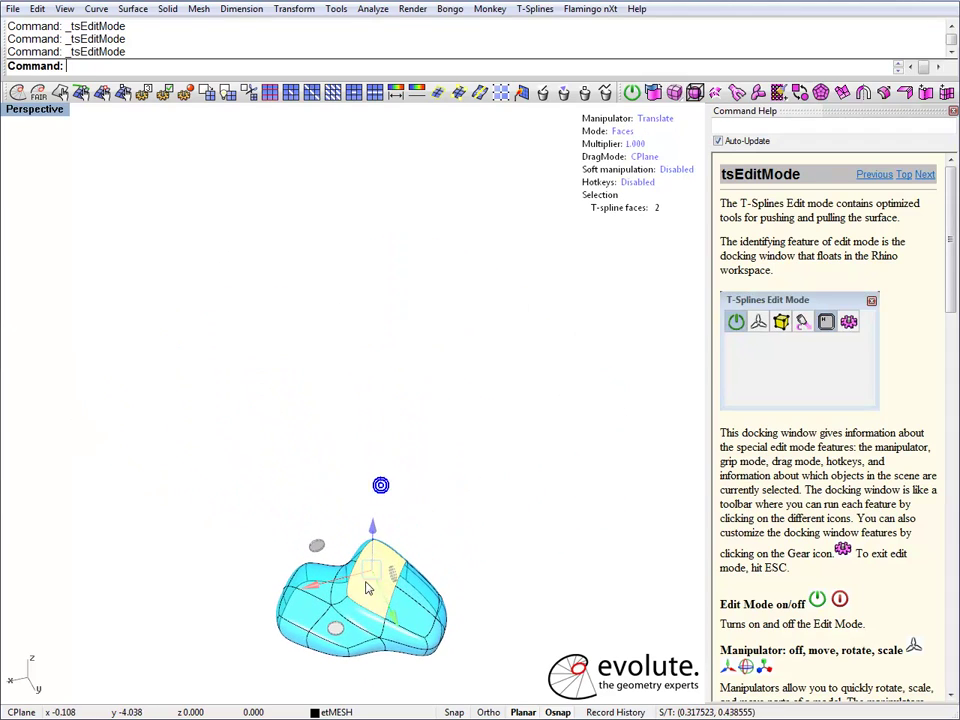
scroll(369, 548, up, 2)
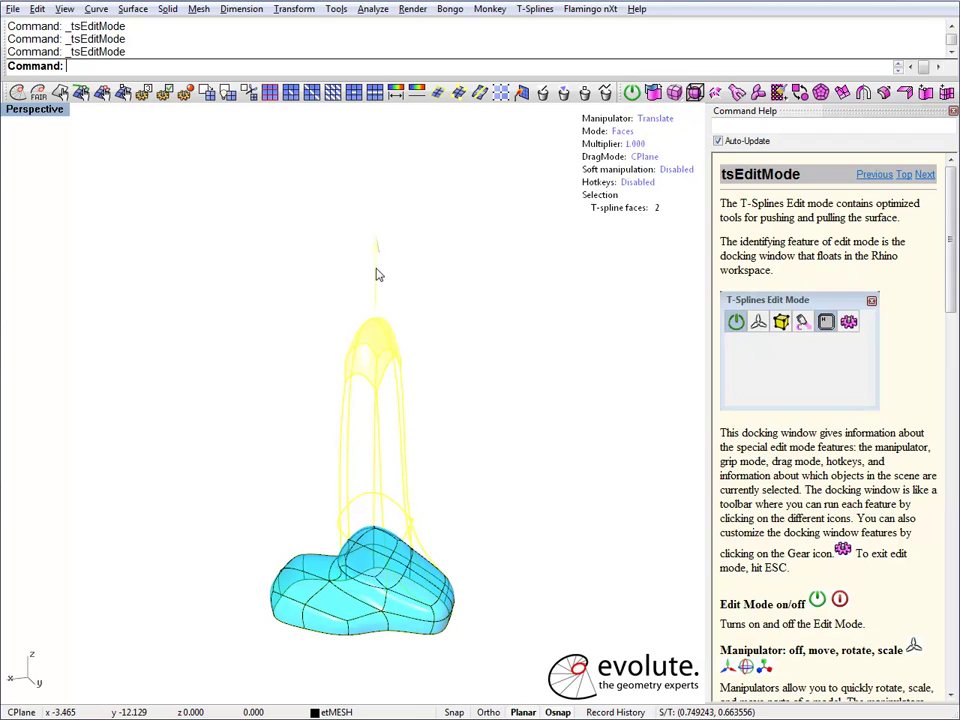
drag(377, 274, 398, 302)
mouse_move(454, 464)
right_down()
mouse_move(407, 450)
mouse_move(452, 424)
mouse_move(306, 459)
mouse_move(206, 429)
mouse_move(448, 416)
mouse_move(449, 430)
mouse_move(422, 450)
mouse_move(454, 448)
right_up()
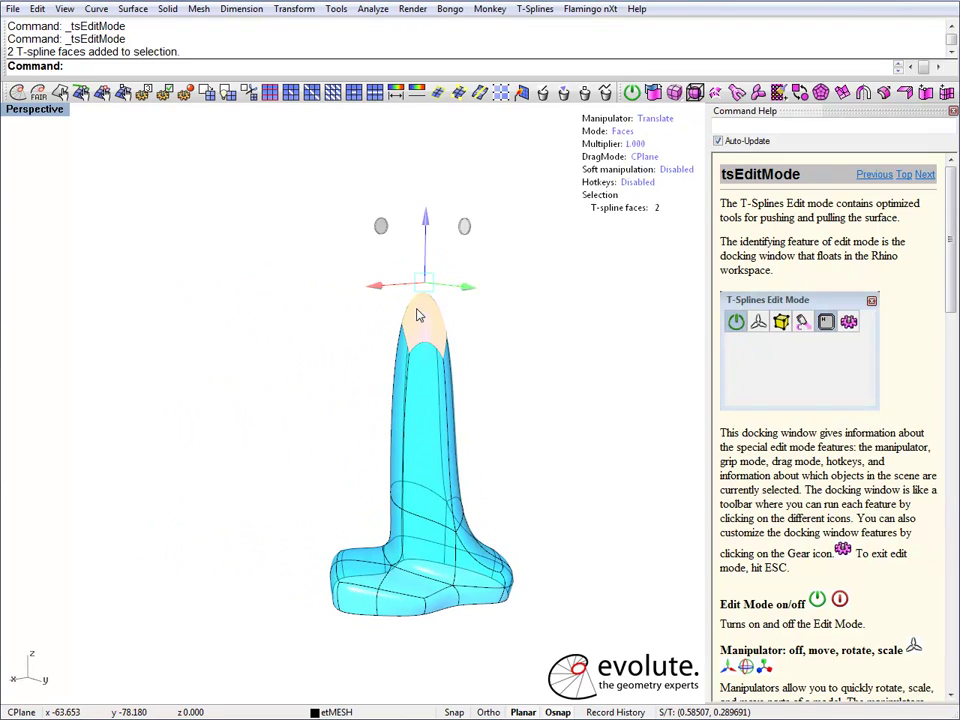
key(Delete)
- Select the long side faces of the leg shaft and rotate them outward to flare its upper opening
right_drag(478, 419, 347, 424)
click(289, 424)
shift+click(312, 424)
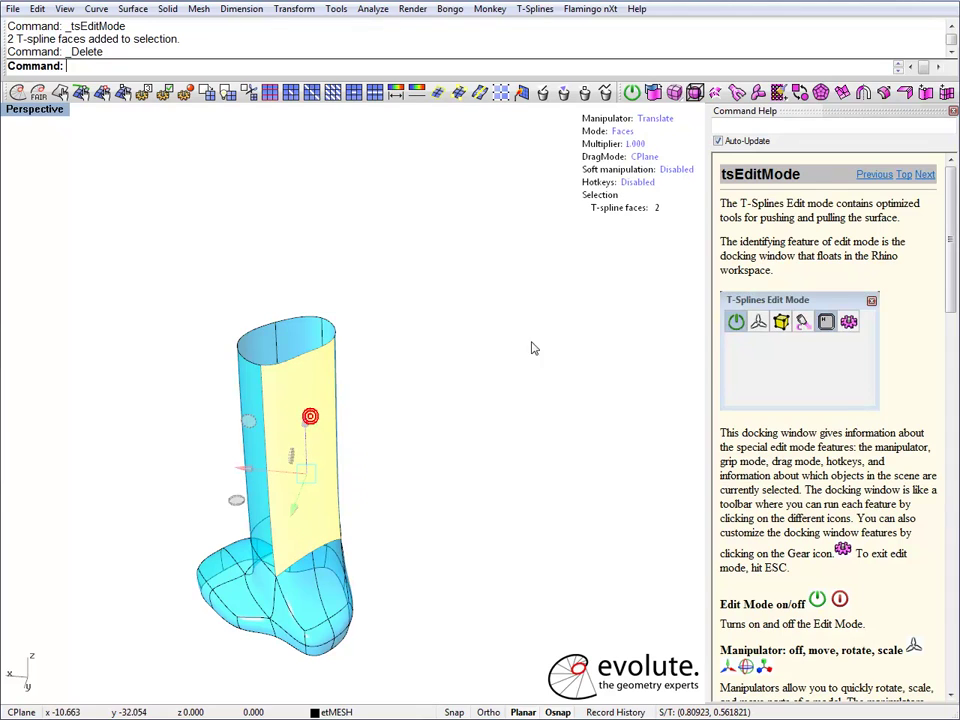
right_drag(283, 539, 310, 533)
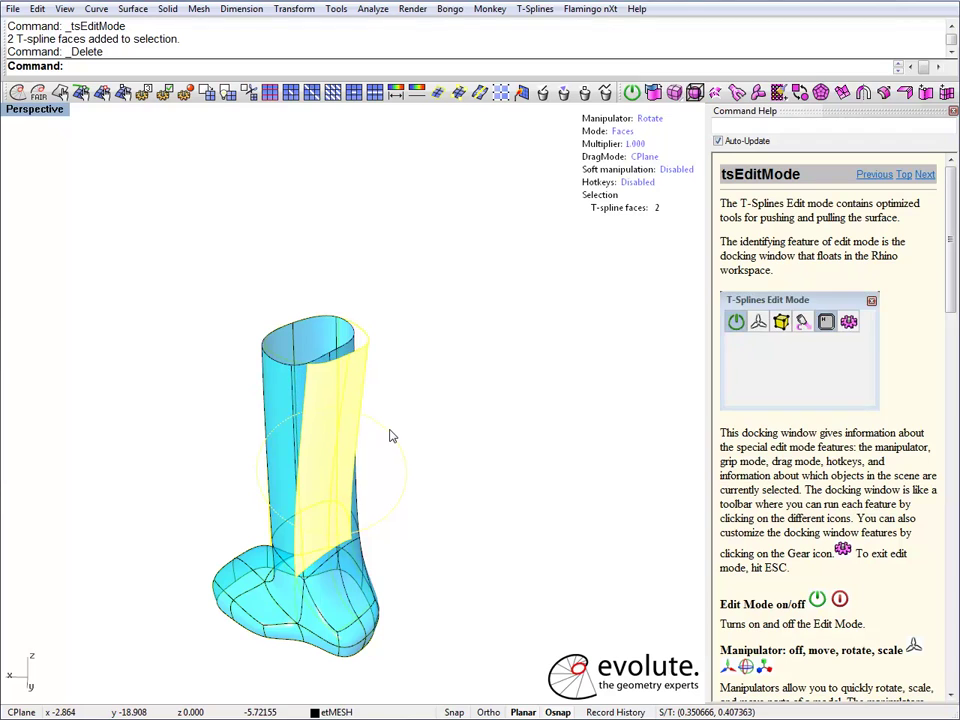
right_drag(391, 436, 247, 333)
right_drag(316, 366, 279, 346)
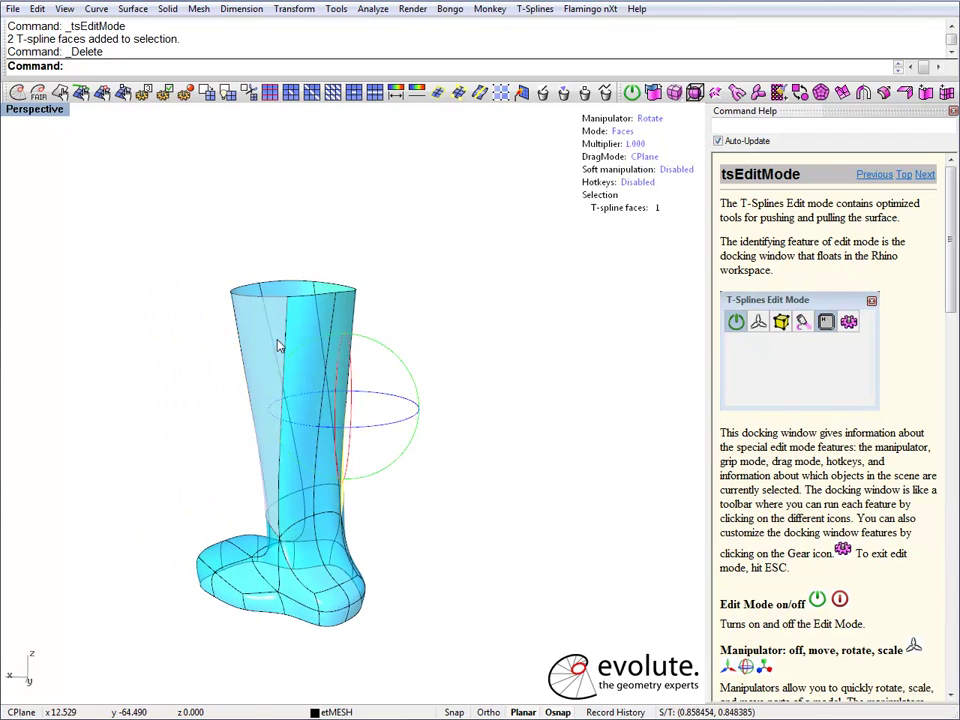
- Rotate the long face on the opposite side of the leg shaft to refine its flare, and clear the selection
click(266, 346)
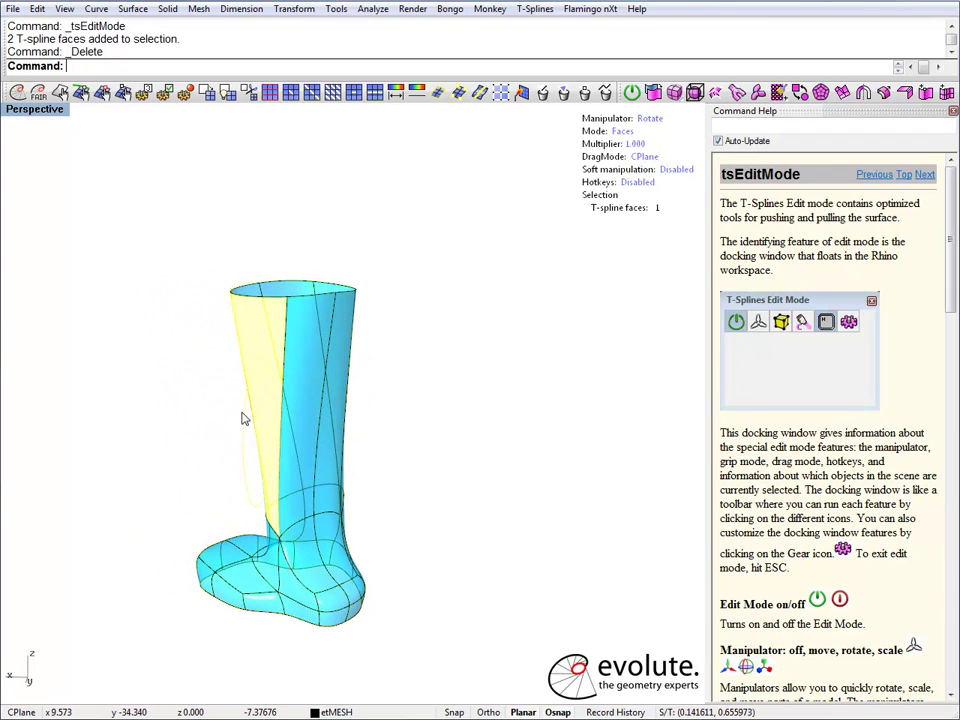
click(422, 412)
right_drag(410, 450, 270, 450)
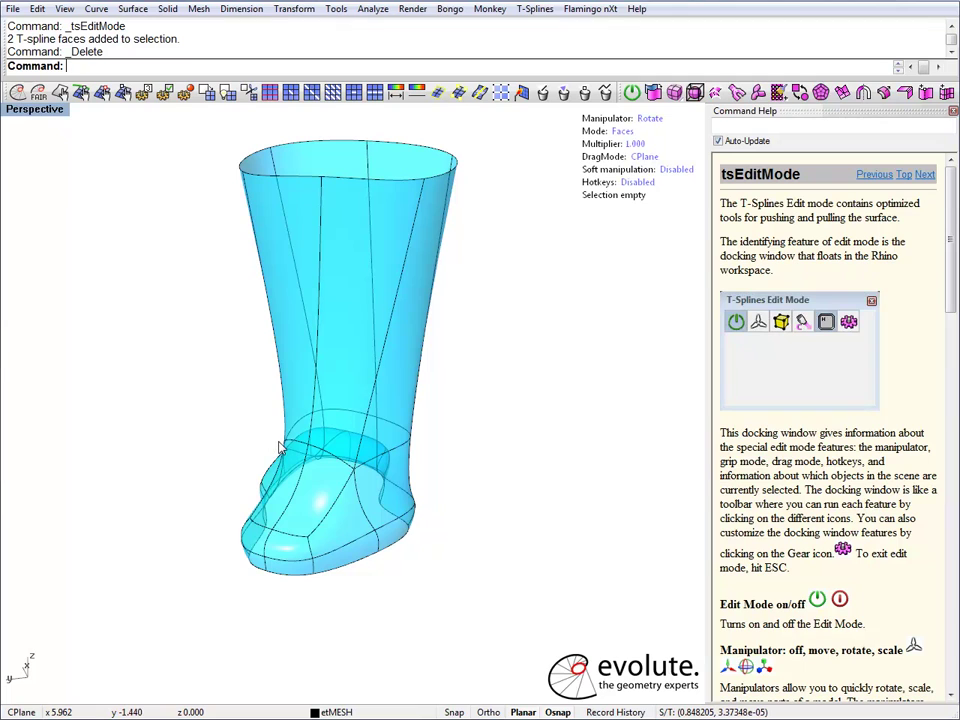
right_drag(503, 444, 465, 436)
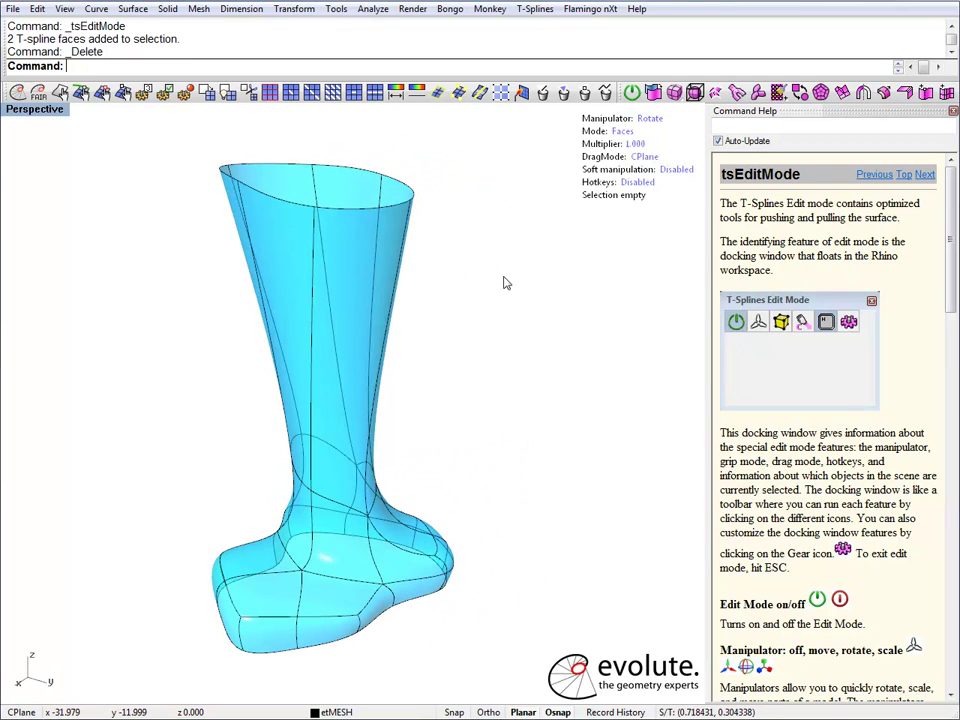
- Place a copy of the finished boot T-spline surface beside the original
right_drag(505, 280, 195, 470)
click(150, 446)
alt+drag(167, 488, 425, 432)
click(429, 550)
- Move the copied boot to the etMESH layer with ChangeLayer
right_drag(429, 560, 449, 594)
click(449, 594)
text(changelayer)
key(Return)
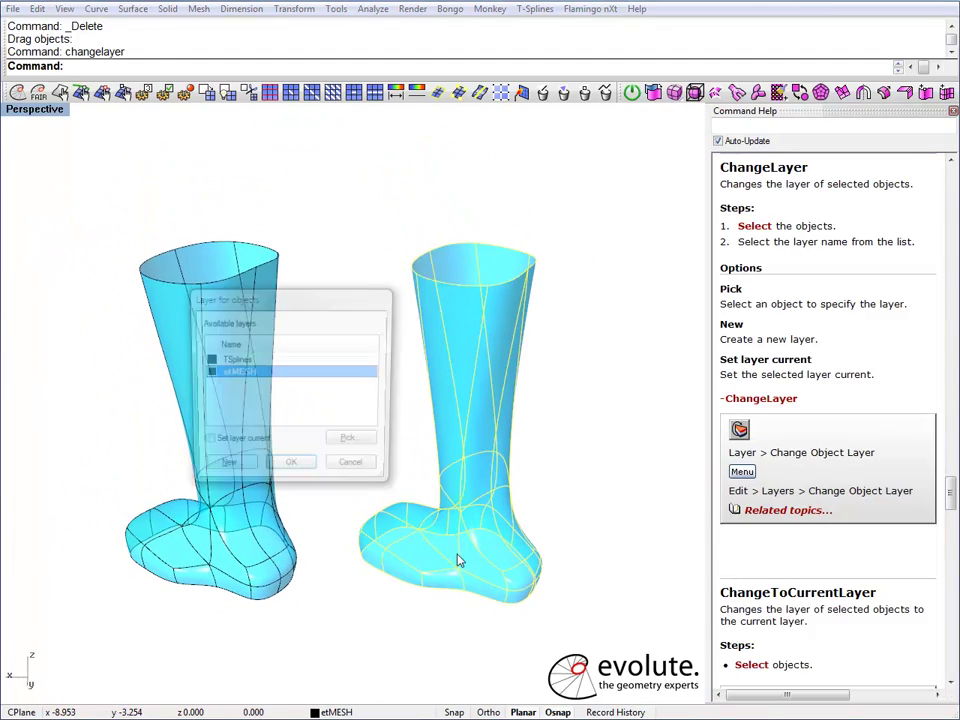
click(290, 470)
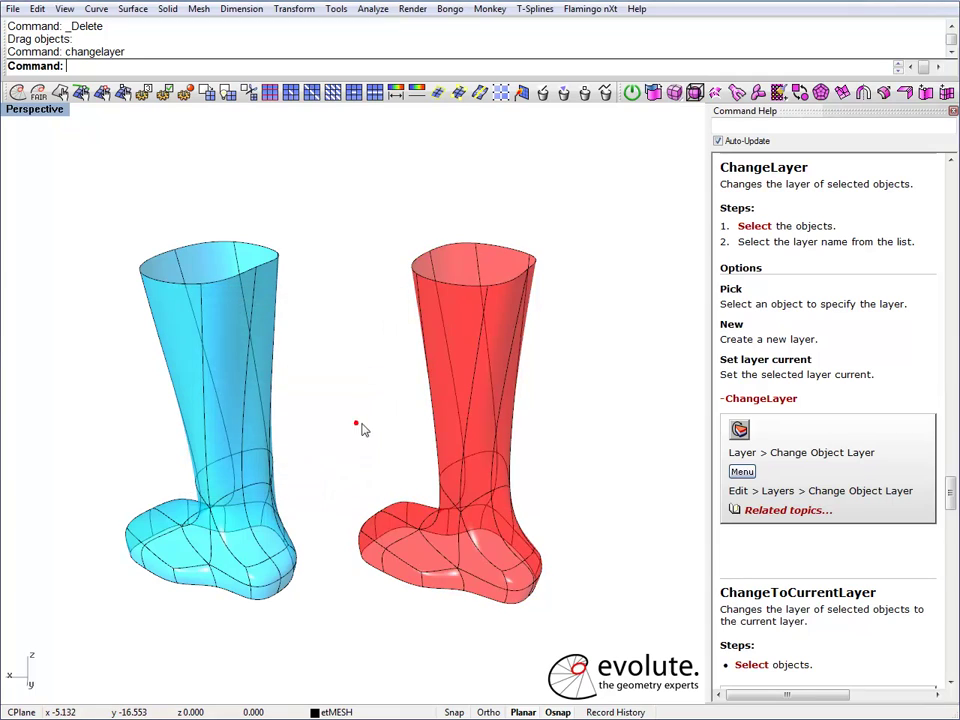
- Switch the copied boot from smooth to box mode with tsSmoothToggle
click(449, 302)
click(799, 92)
click(600, 207)
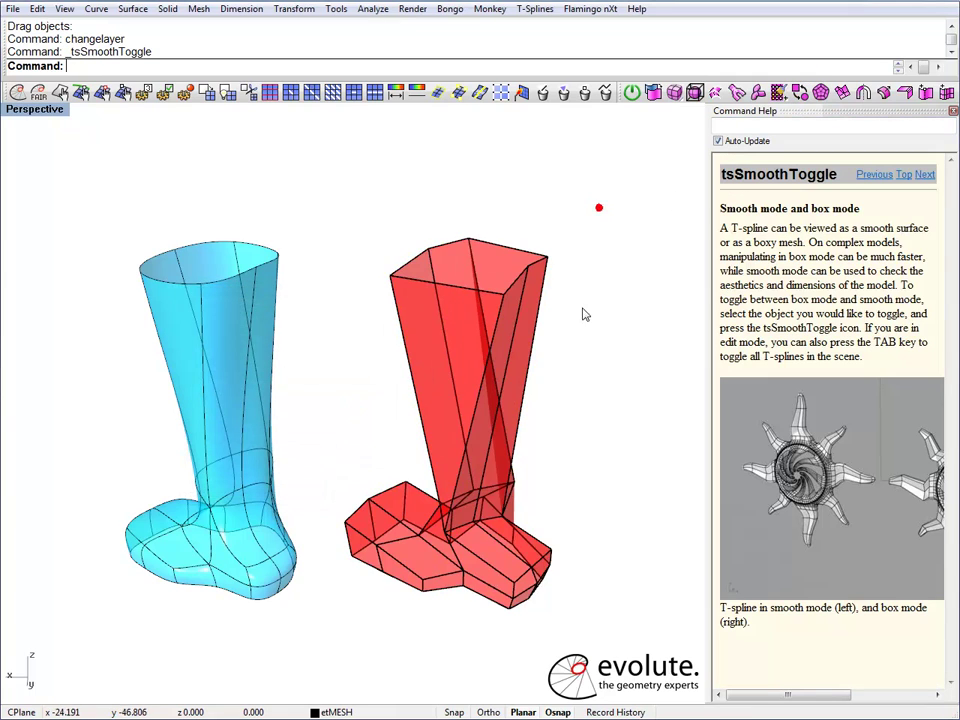
- Check the object type and geometry details of the box-mode boot with the What command
right_drag(561, 420, 502, 391)
click(502, 391)
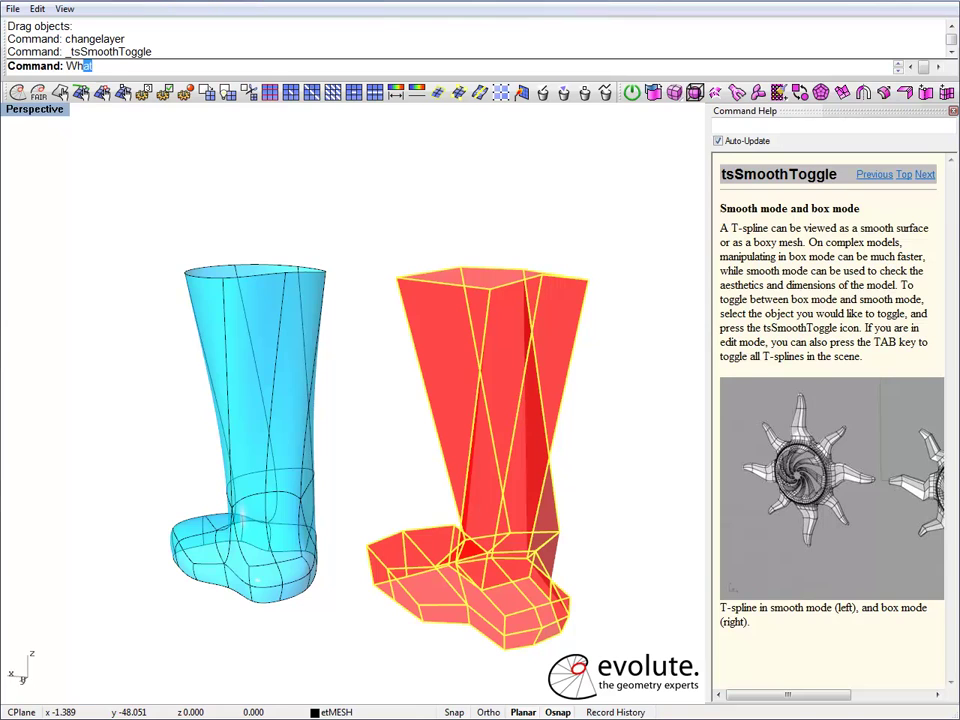
key(Return)
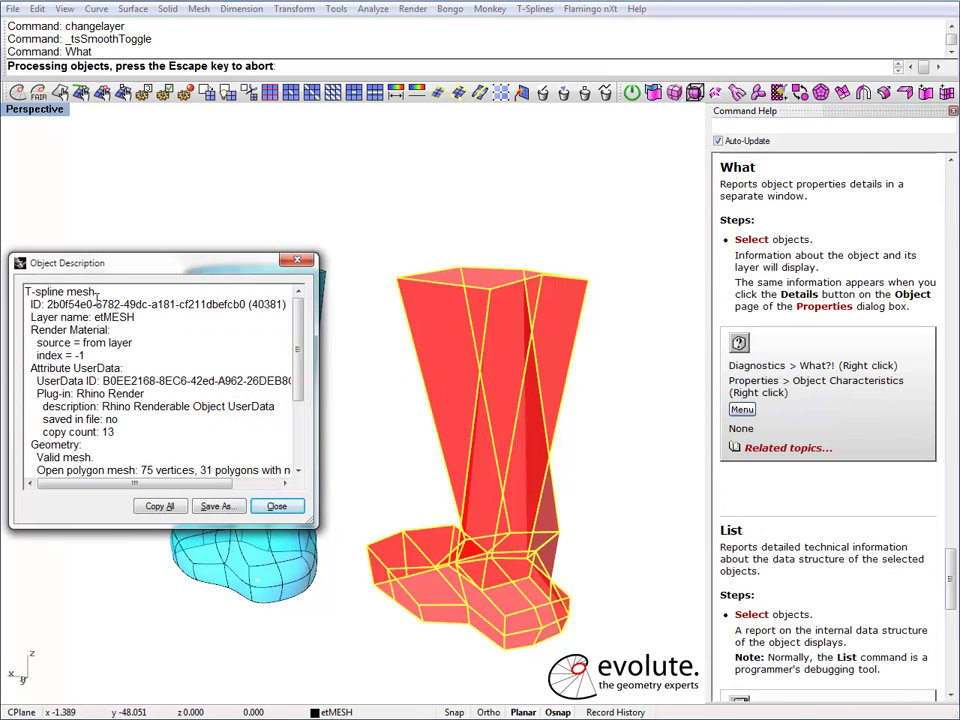
click(297, 261)
click(369, 214)
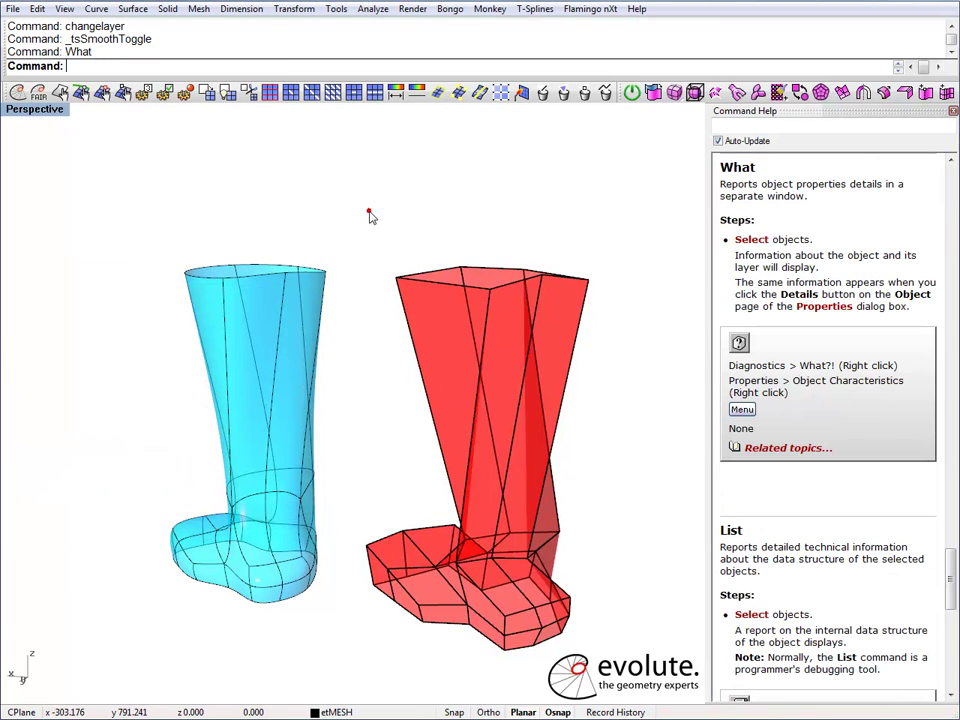
- Weld the vertices of the box-mode boot into a single coarse mesh with etWeld
right_drag(388, 381, 460, 378)
click(460, 328)
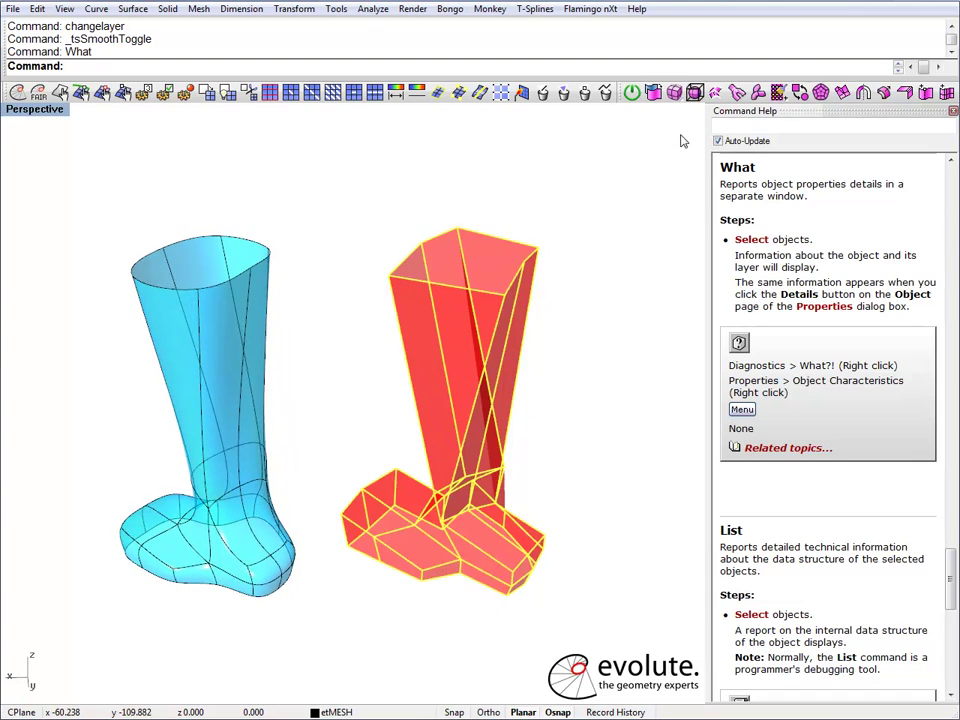
click(521, 94)
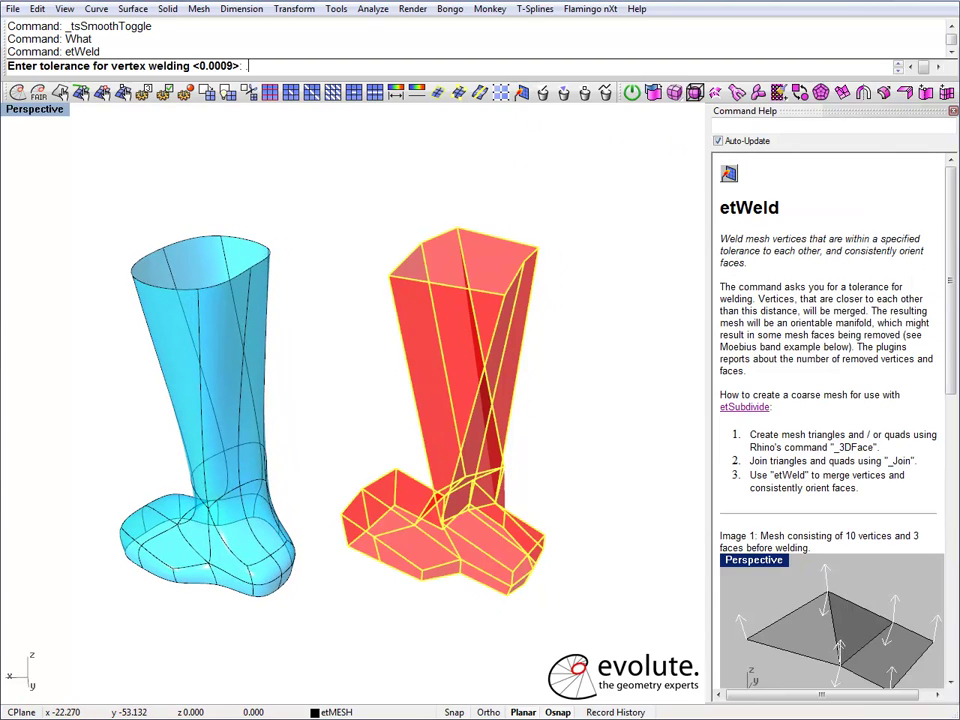
key(Return)
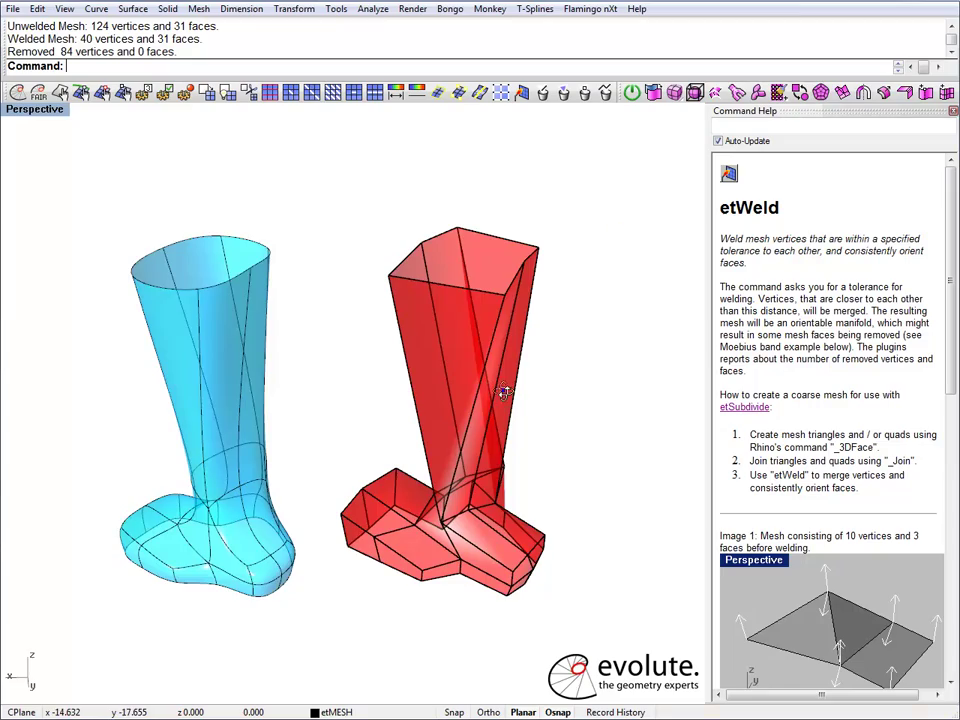
- Divide the leg shaft of the welded mesh with horizontal loop cuts using etMeshLoopCut
mouse_move(505, 392)
right_down()
mouse_move(454, 349)
mouse_move(356, 371)
mouse_move(317, 326)
mouse_move(425, 372)
mouse_move(512, 379)
mouse_move(444, 354)
mouse_move(478, 414)
mouse_move(351, 400)
mouse_move(435, 399)
mouse_move(375, 420)
mouse_move(505, 437)
mouse_move(493, 411)
mouse_move(204, 444)
mouse_move(199, 435)
mouse_move(278, 444)
mouse_move(447, 412)
right_up()
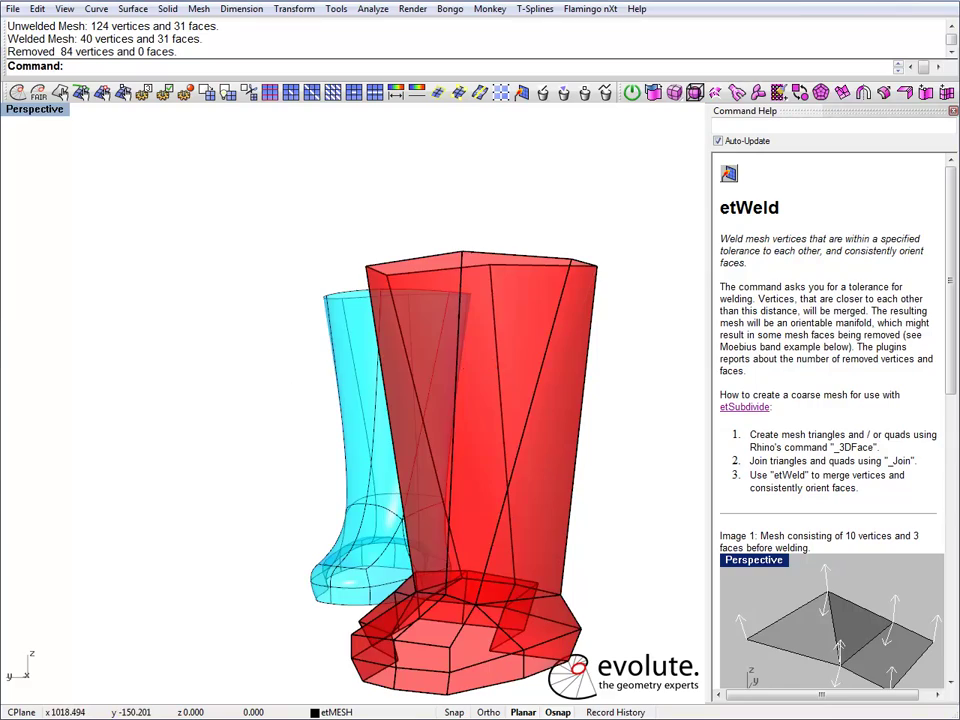
mouse_move(492, 362)
right_down()
mouse_move(572, 399)
mouse_move(452, 444)
mouse_move(519, 456)
mouse_move(362, 462)
mouse_move(405, 435)
mouse_move(365, 366)
right_up()
click(376, 93)
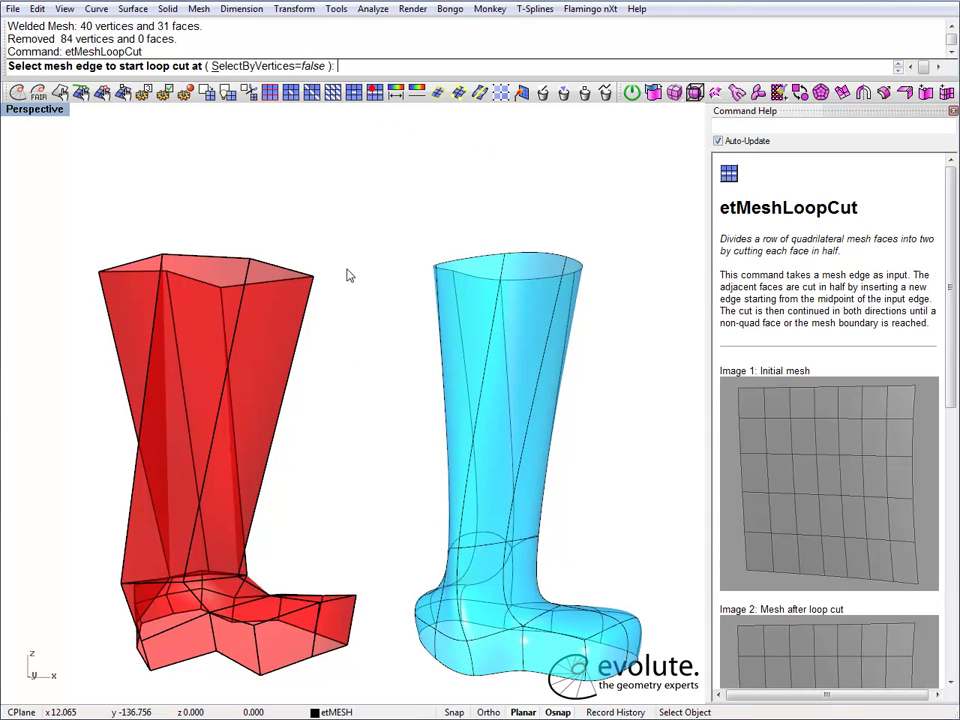
click(284, 414)
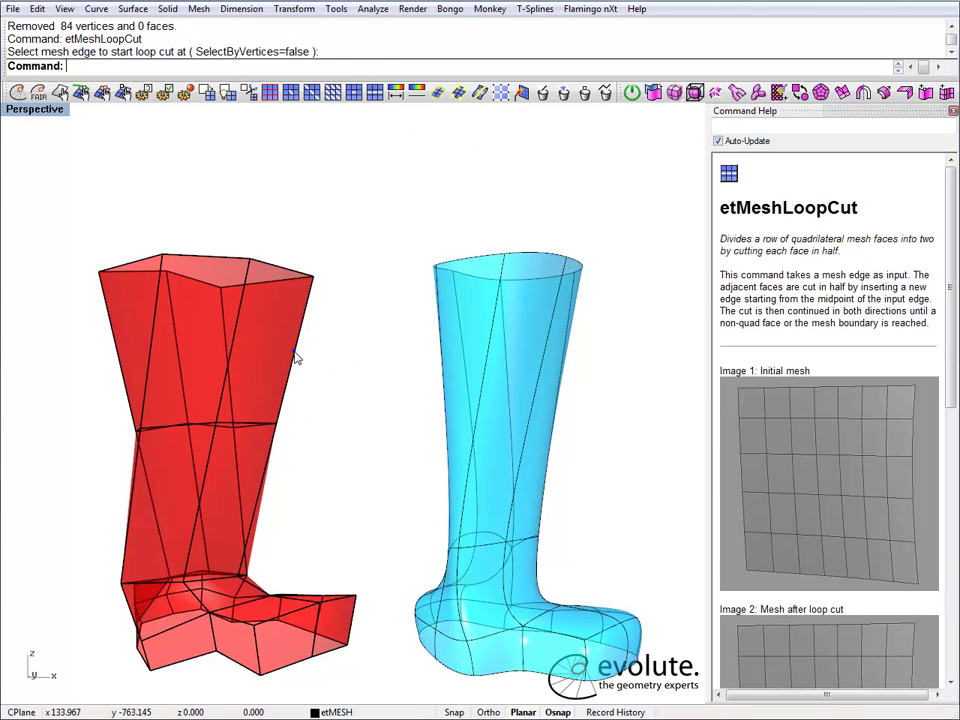
right_drag(253, 510, 388, 429)
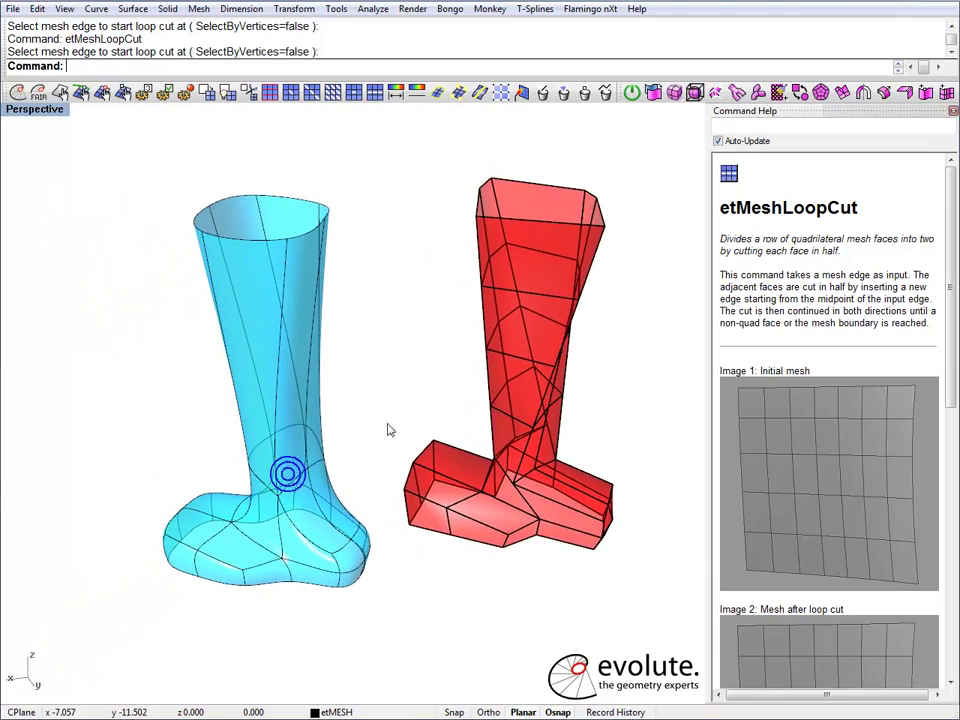
- Move the red coarse mesh onto the blue T-spline boot so the two shapes overlap
click(452, 467)
drag(452, 467, 262, 512)
right_drag(248, 403, 366, 400)
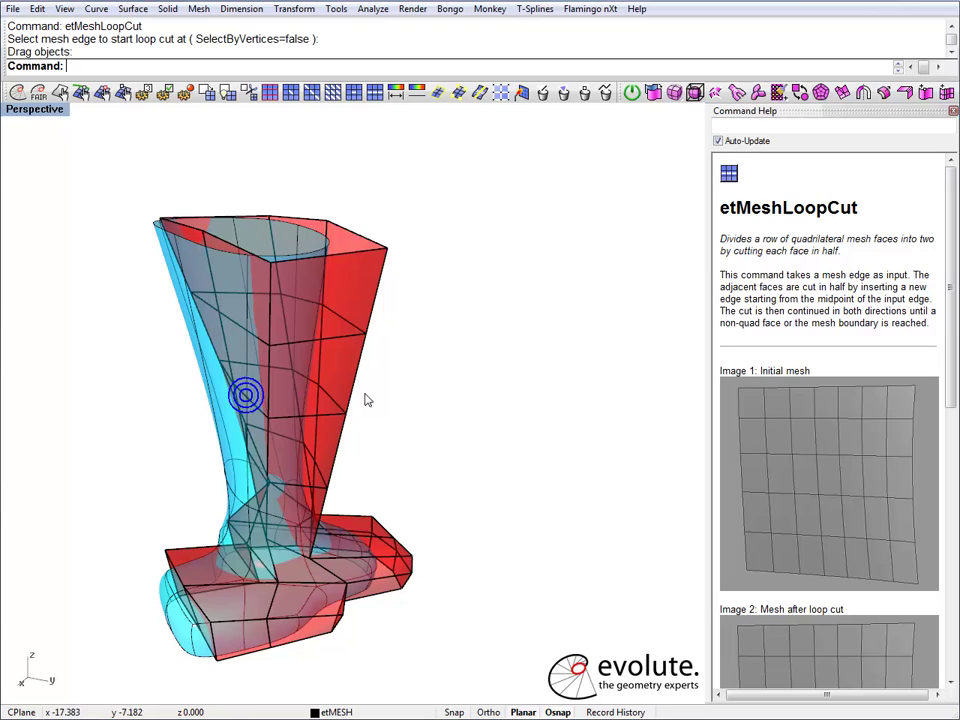
- Set the T-spline boot as the reference object for optimization with etSetReference
right_drag(280, 433, 343, 441)
click(297, 408)
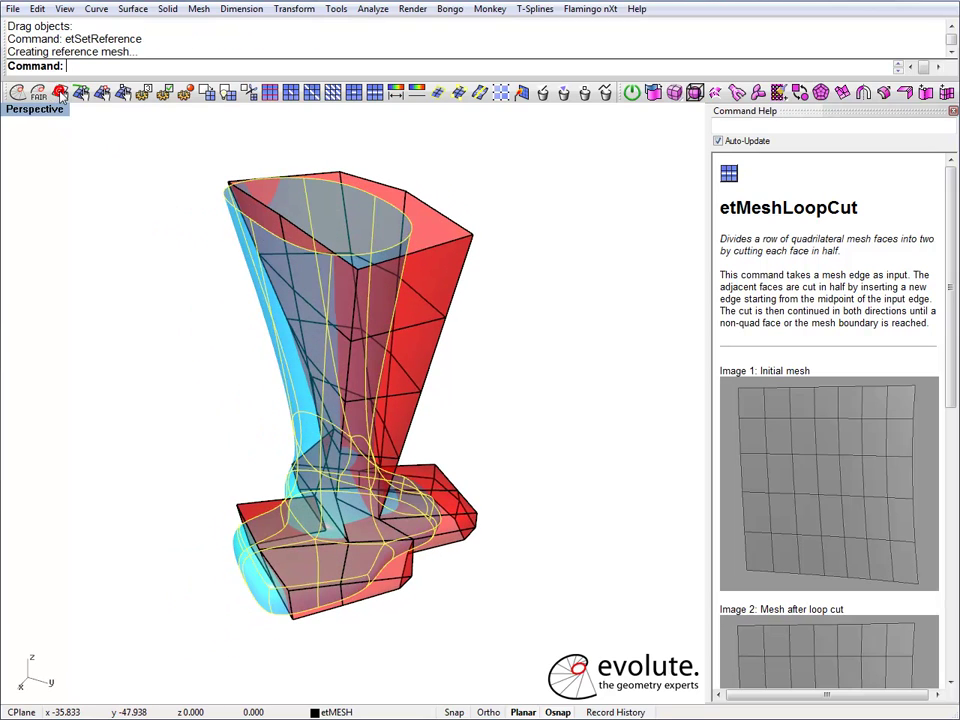
click(149, 277)
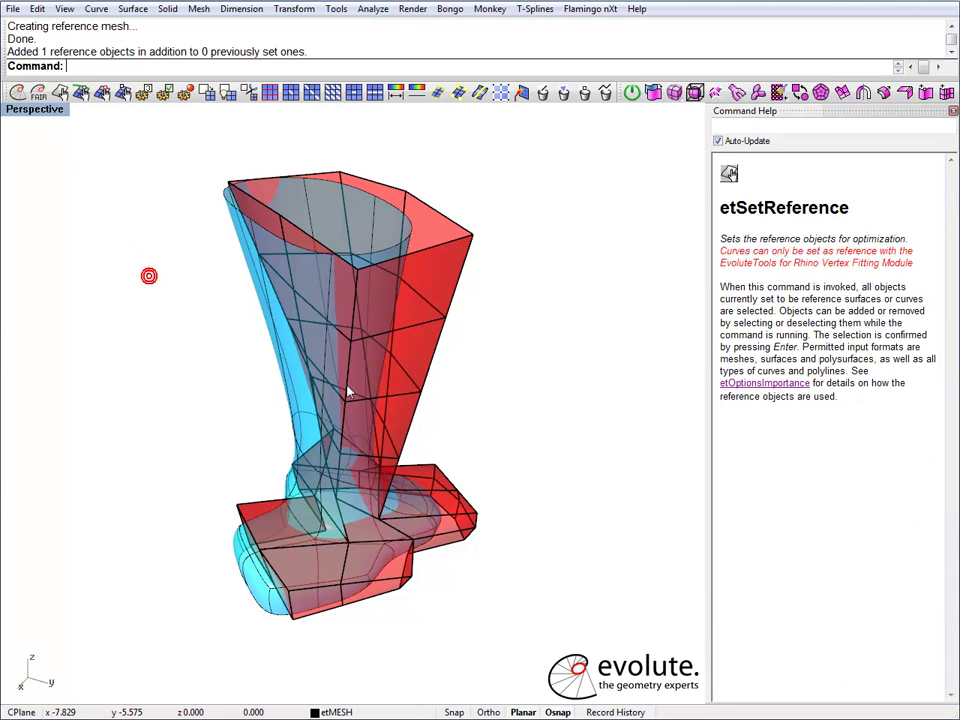
- Fit the coarse mesh to the reference boot by running etOptimize twice
mouse_move(435, 422)
right_down()
mouse_move(414, 396)
mouse_move(420, 414)
right_up()
click(416, 386)
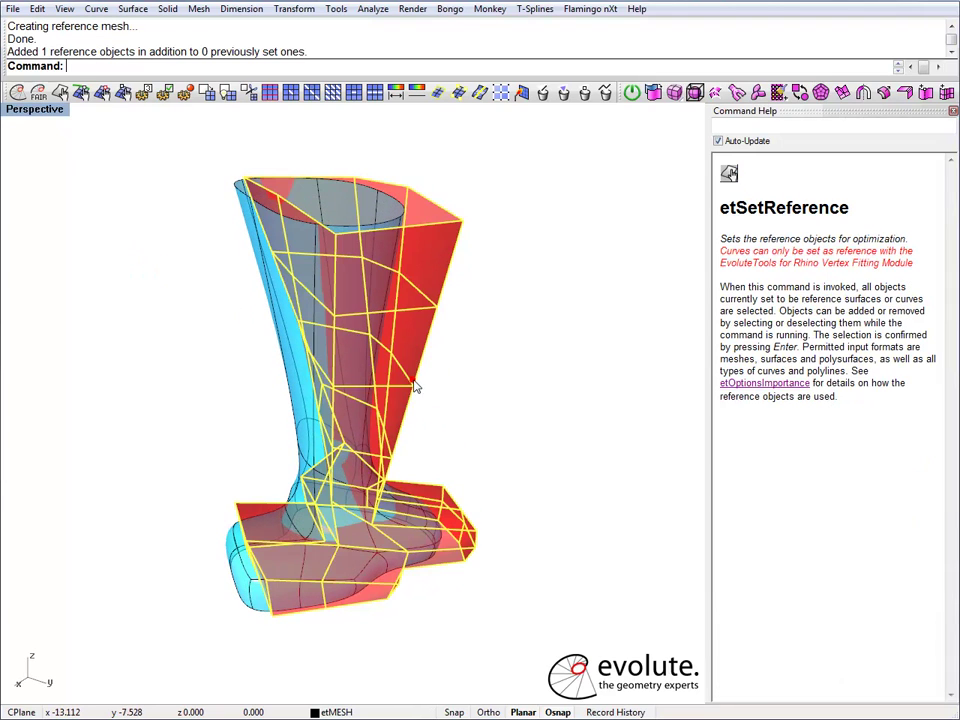
click(17, 93)
click(477, 298)
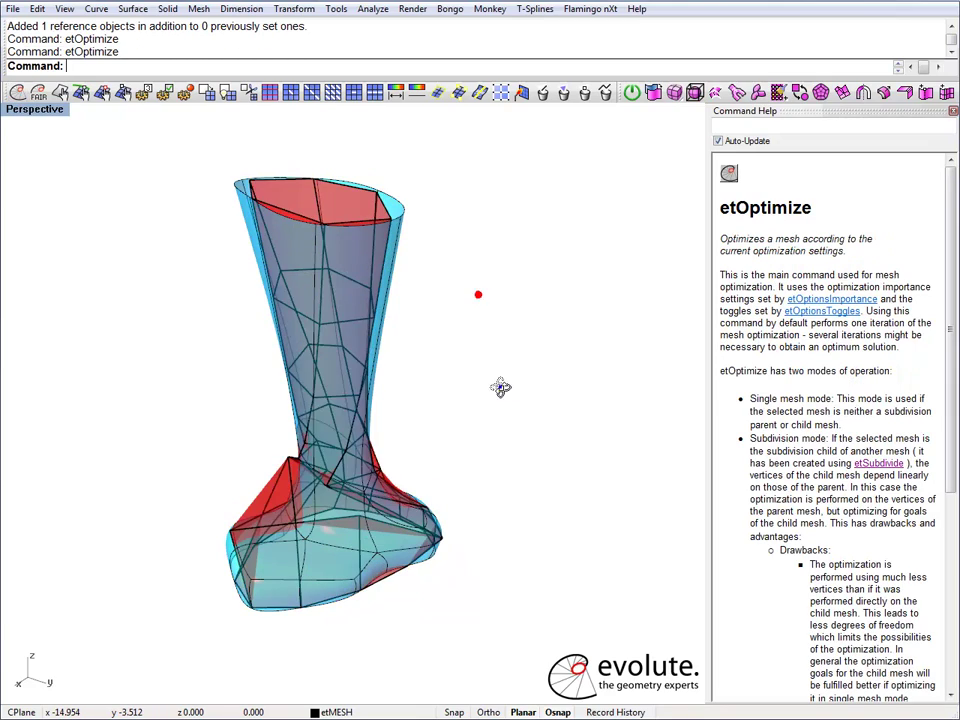
- Subdivide the coarse boot mesh with etSubdivide using the CatmullClark rule, and delete the coarse mesh
mouse_move(499, 388)
right_down()
mouse_move(249, 300)
mouse_move(535, 388)
mouse_move(316, 450)
right_up()
click(308, 191)
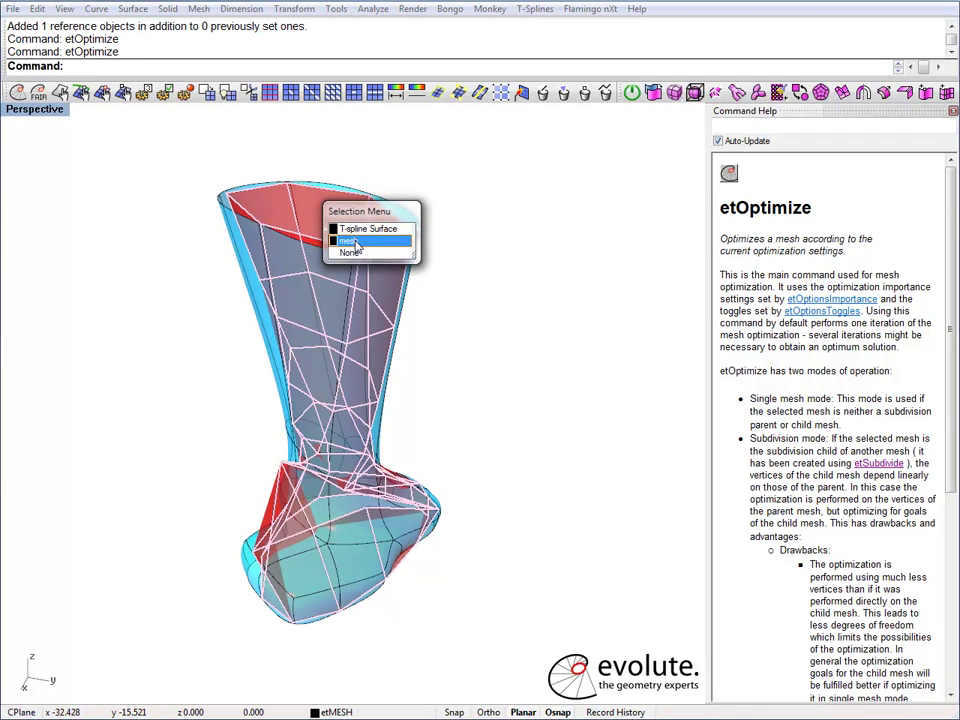
click(354, 240)
click(206, 93)
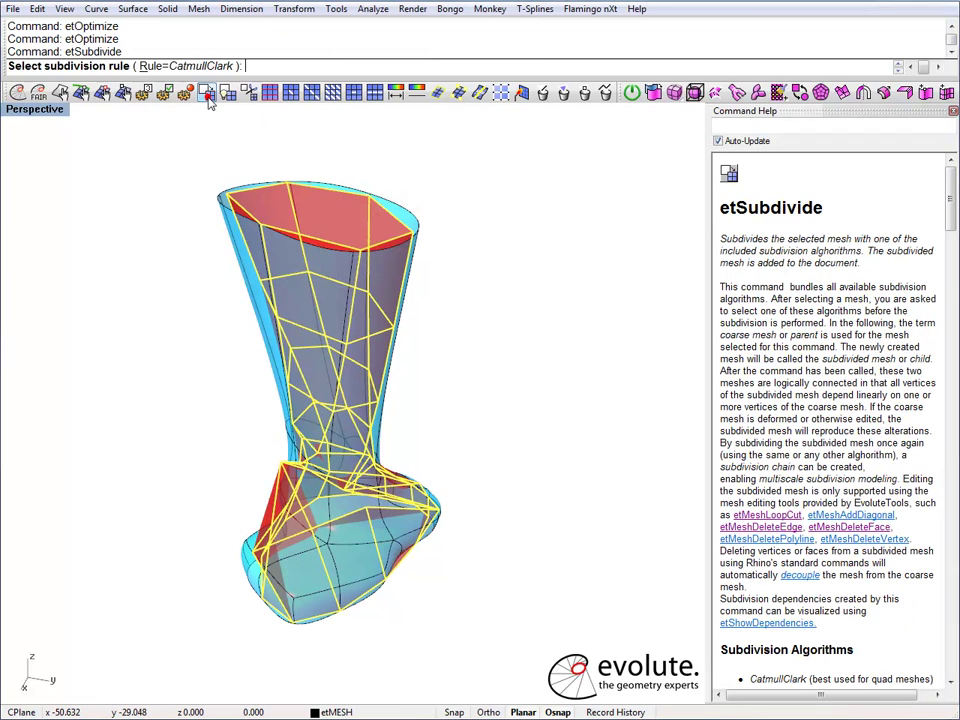
key(Return)
key(Return)
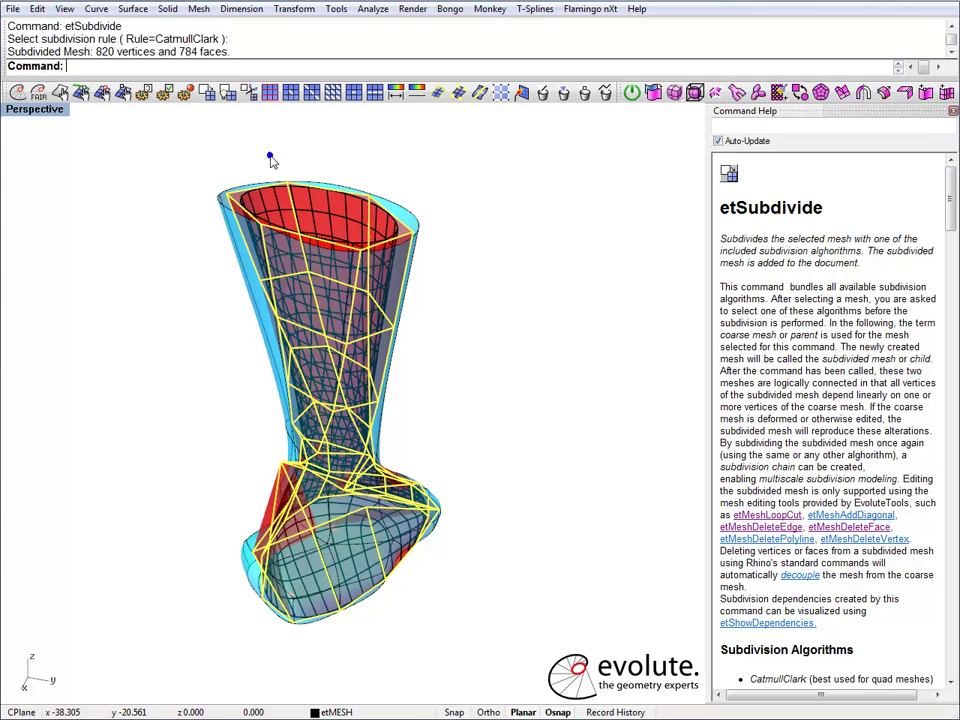
key(Delete)
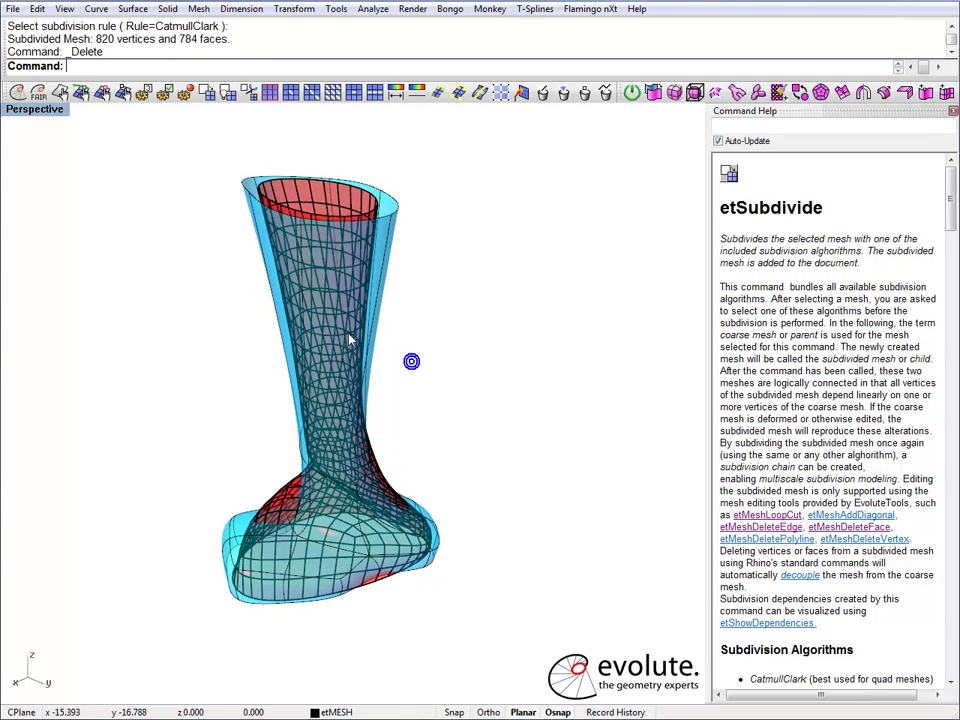
- Optimize the CatmullClark-subdivided mesh toward the reference boot with repeated etOptimize runs
click(343, 192)
click(384, 238)
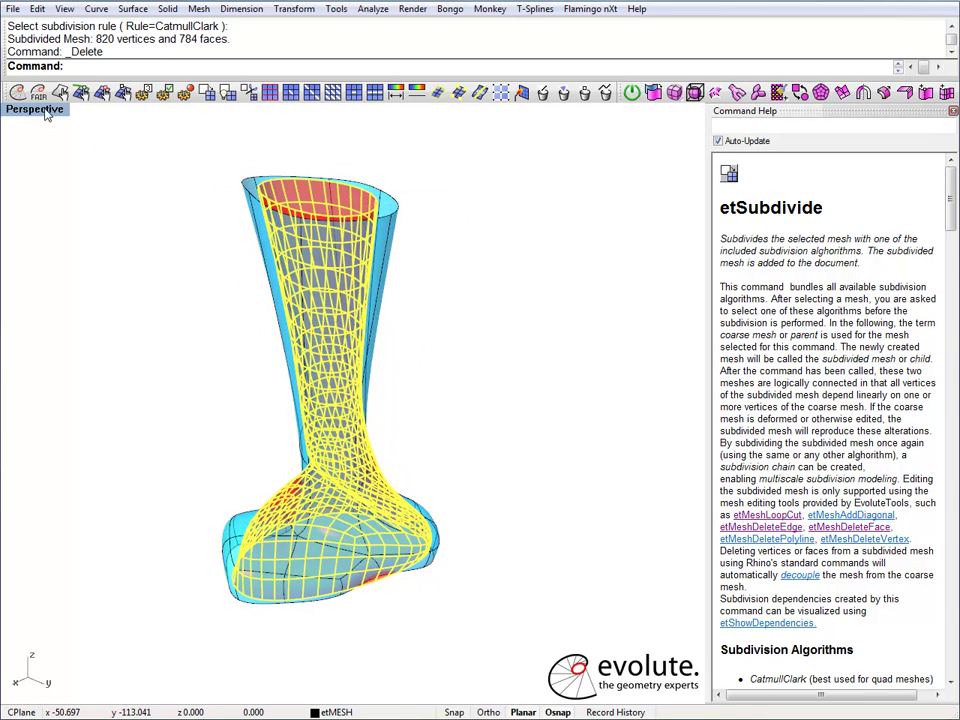
click(18, 93)
click(18, 93)
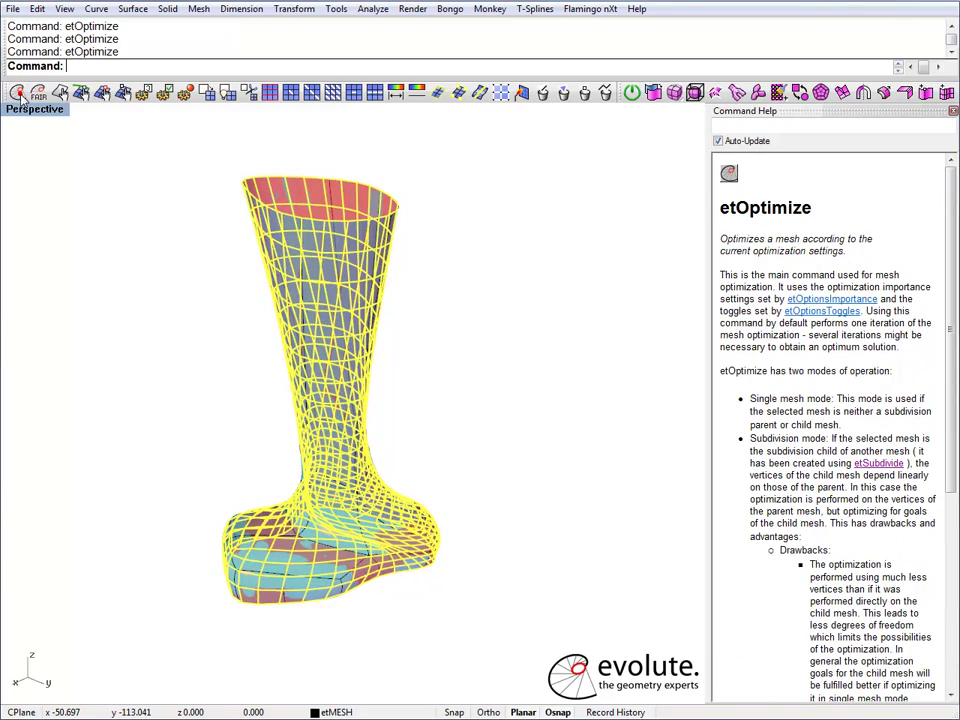
- Hide the T-spline surface, leaving only the subdivided mesh displayed
click(525, 347)
right_drag(525, 347, 487, 343)
click(395, 325)
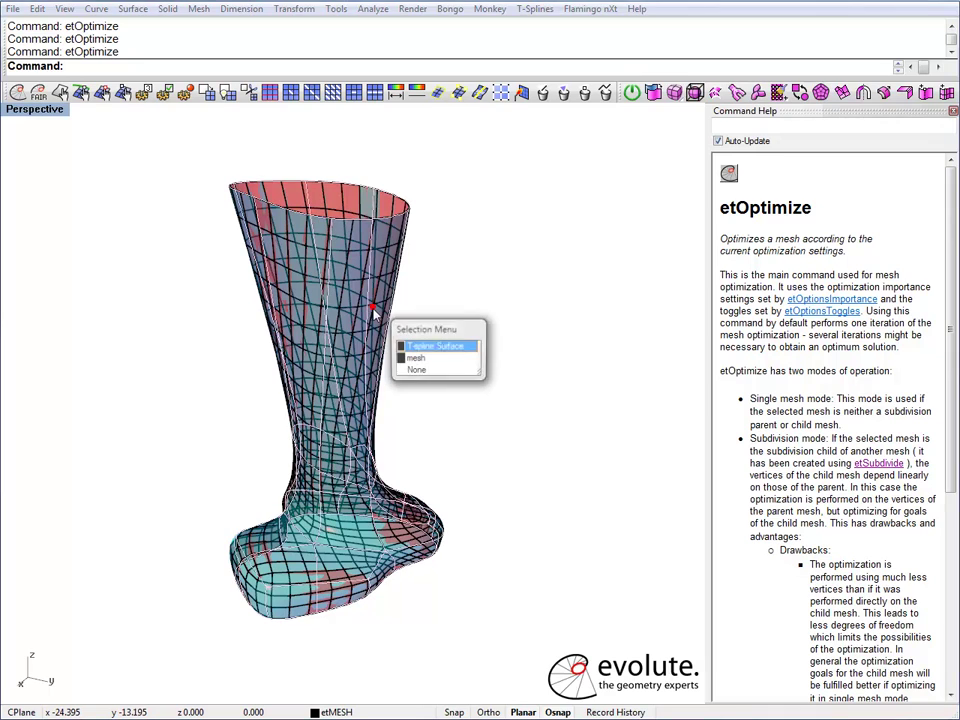
click(416, 347)
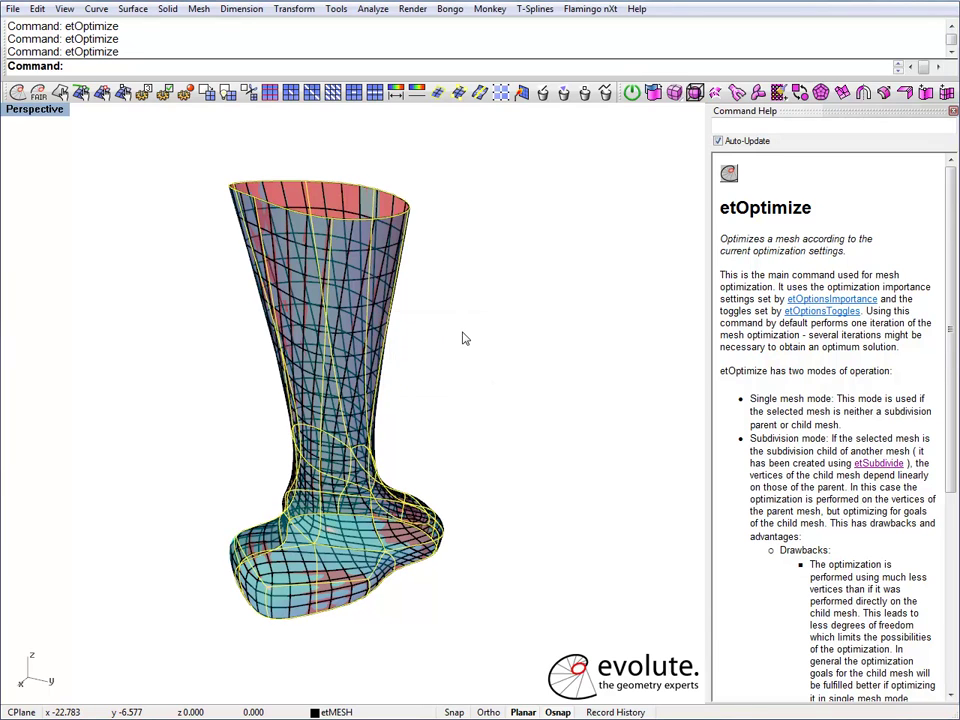
key(ctrl+h)
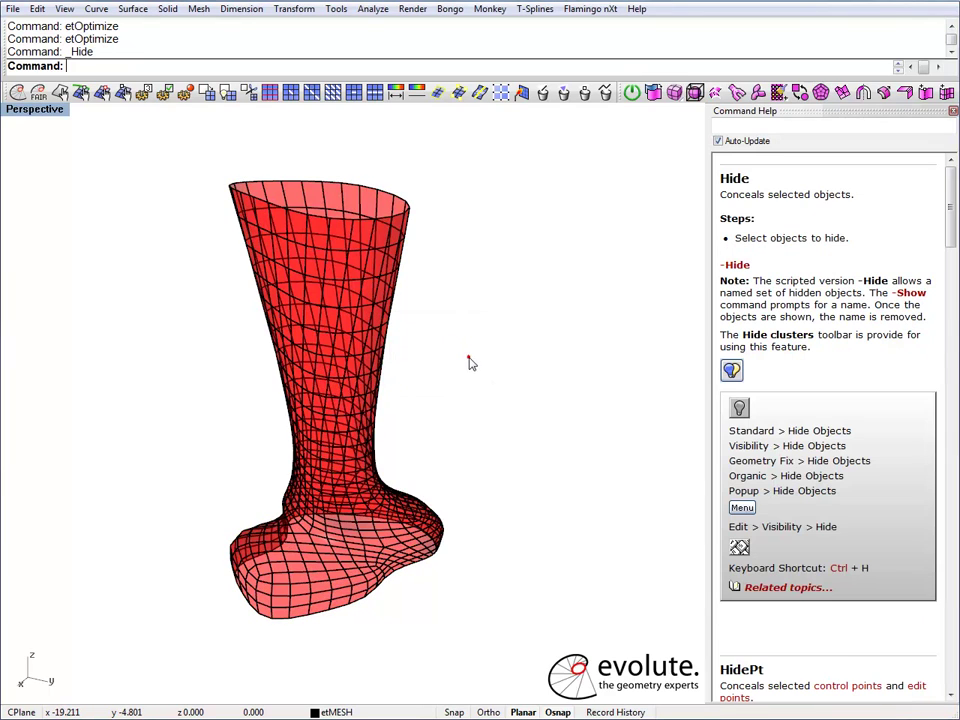
- Turn on the mesh points, snap a sole-edge vertex onto another vertex farther along that edge, and fix it with etSetVertexFixed
right_drag(470, 363, 302, 553)
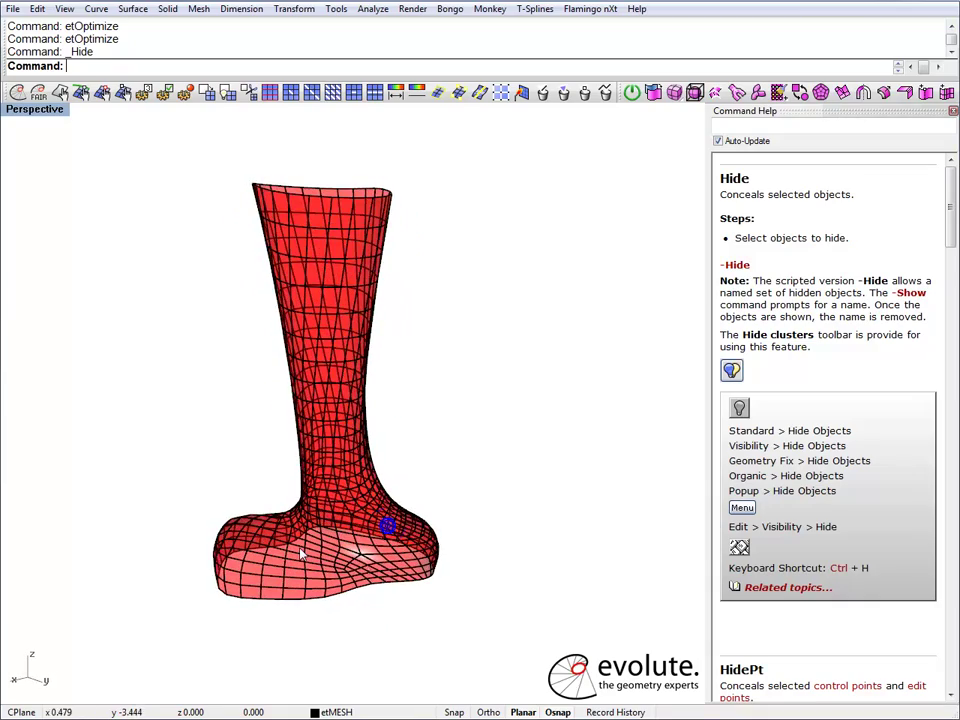
right_drag(392, 585, 384, 580)
scroll(384, 580, up, 5)
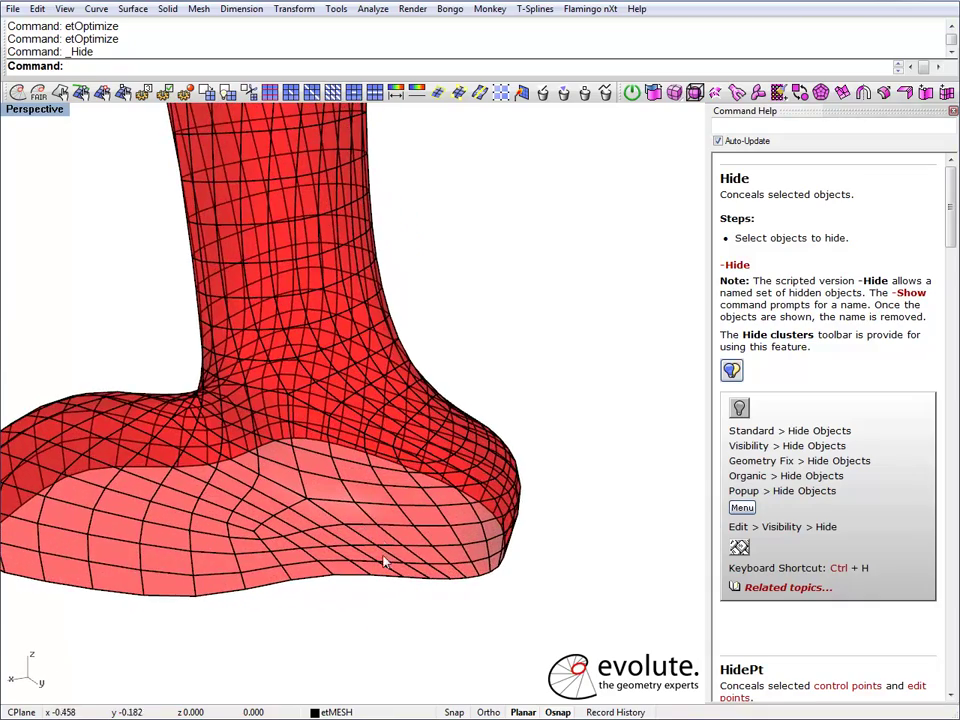
click(397, 582)
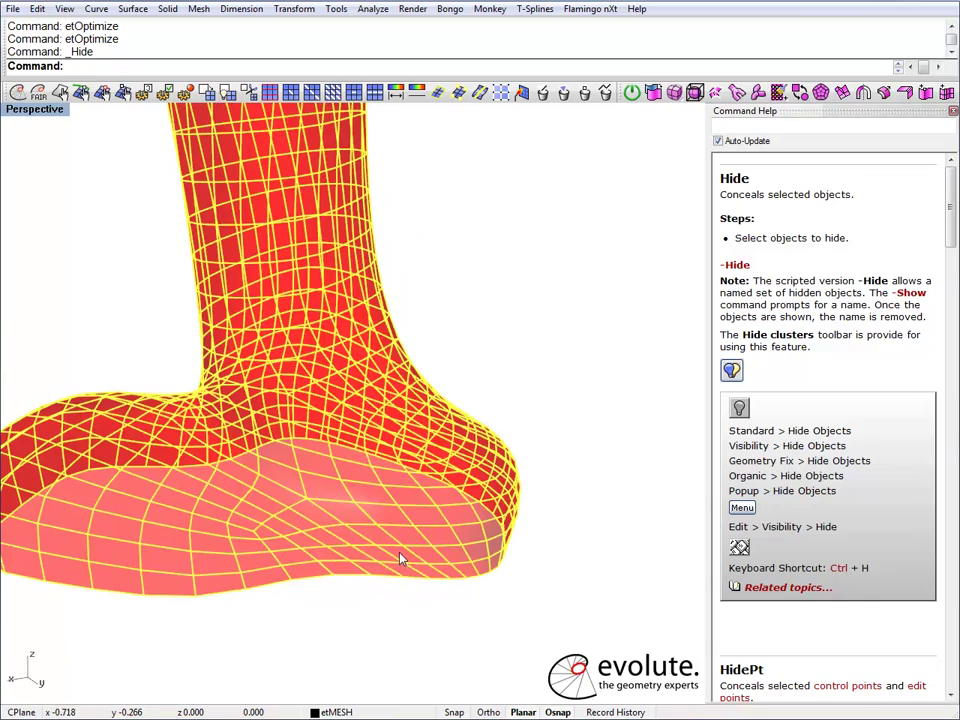
text(pointson)
key(Return)
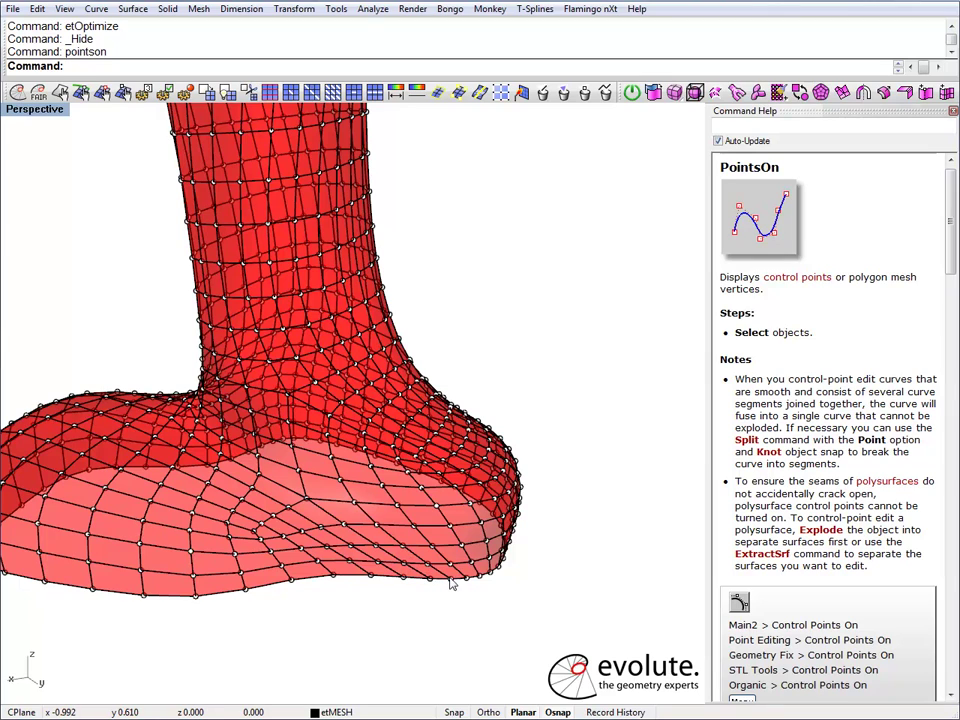
drag(352, 586, 337, 578)
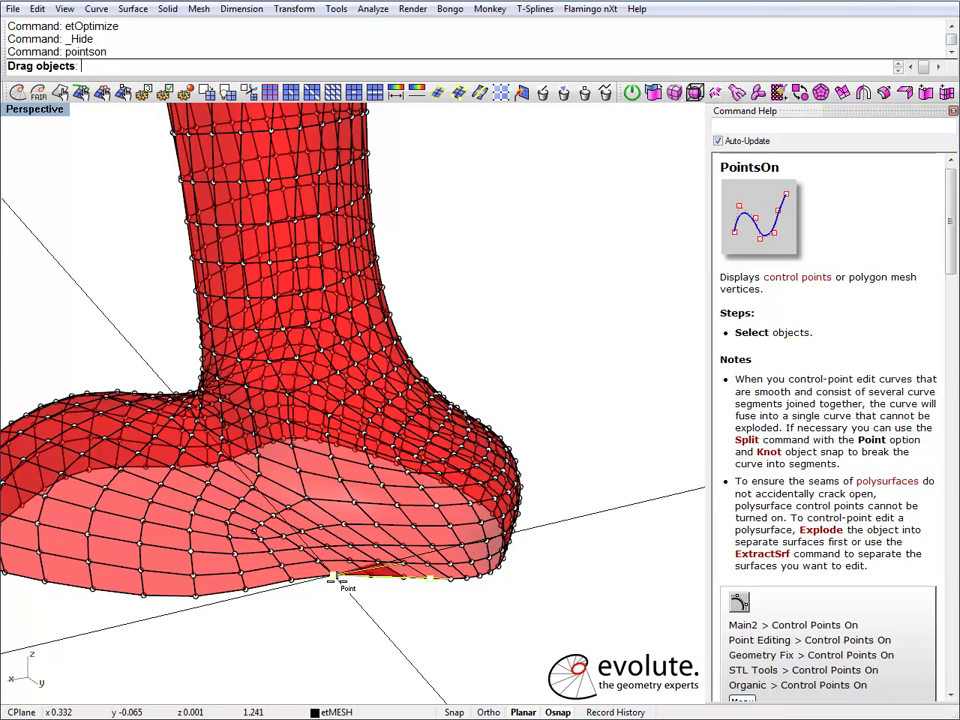
click(102, 93)
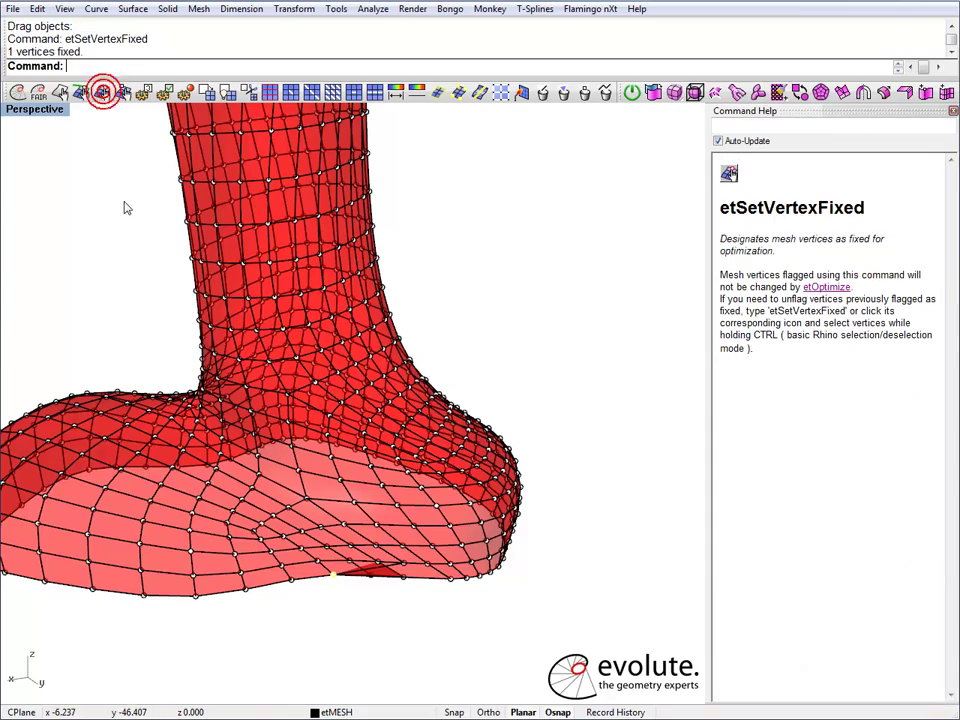
- Redistribute the mesh around the fixed sole vertex with etOptimize and check the whole boot
click(14, 93)
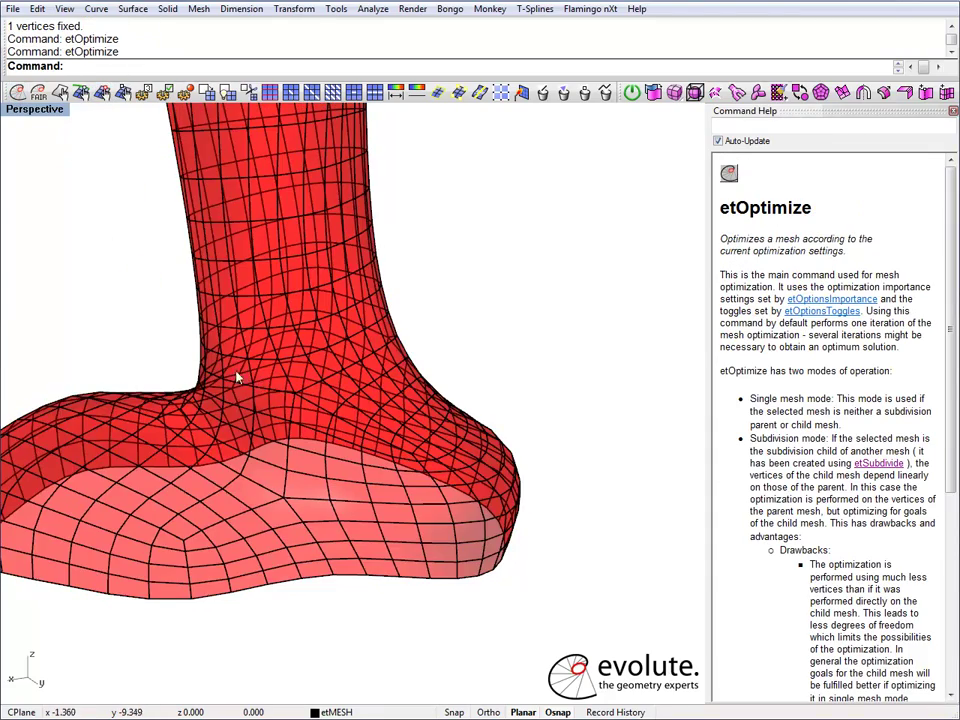
right_drag(237, 376, 447, 477)
right_drag(530, 485, 390, 517)
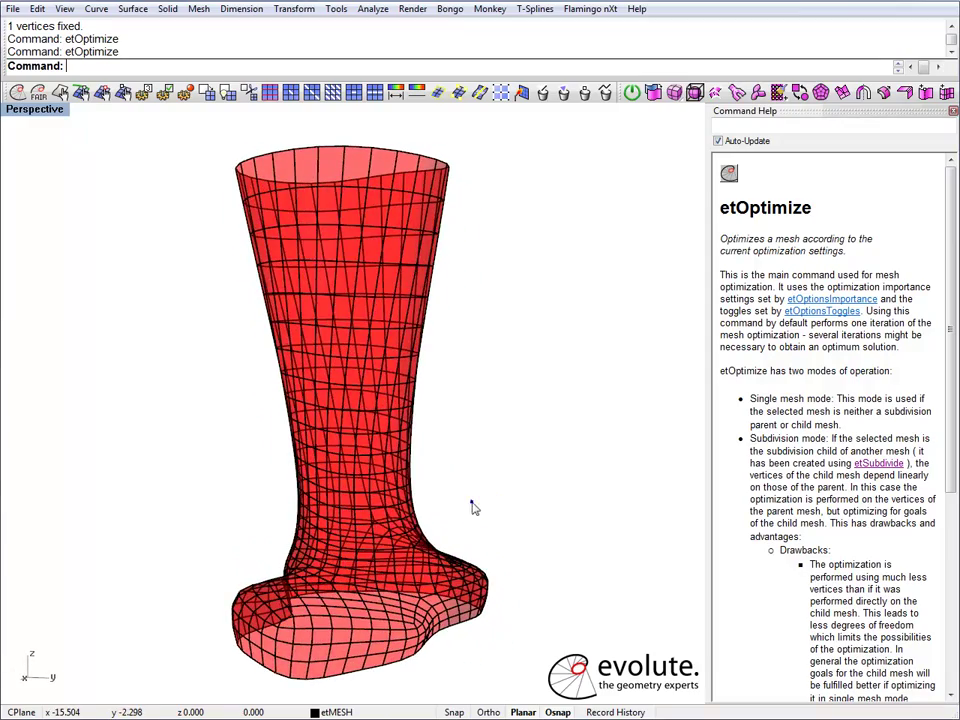
right_drag(474, 508, 352, 264)
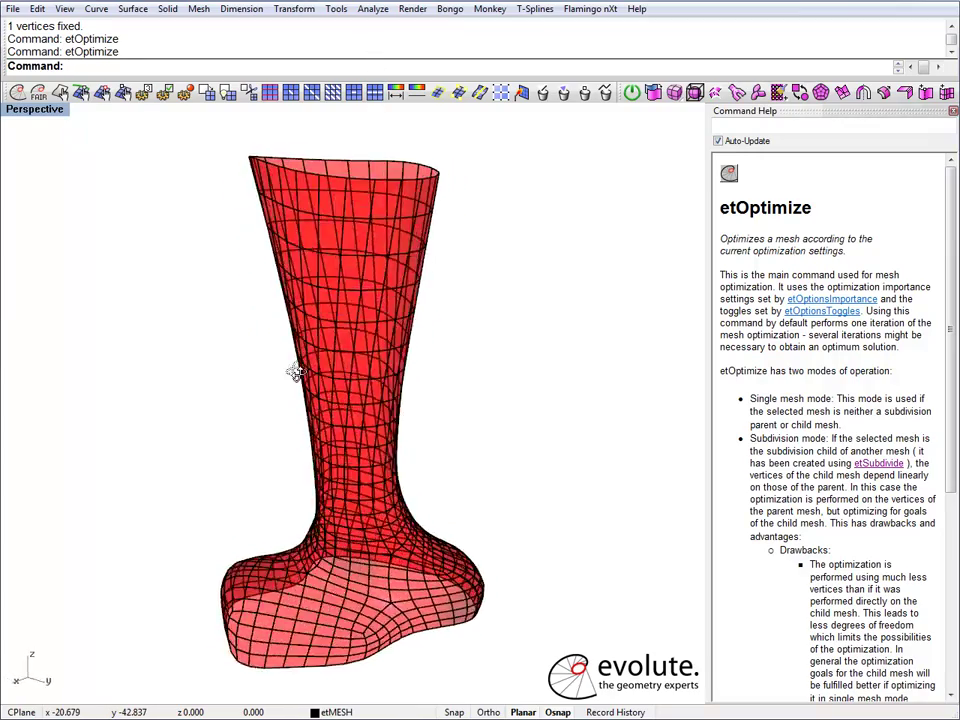
- Subdivide the boot mesh with etSubdivide using the Diagonalize rule, and delete the parent mesh
click(354, 370)
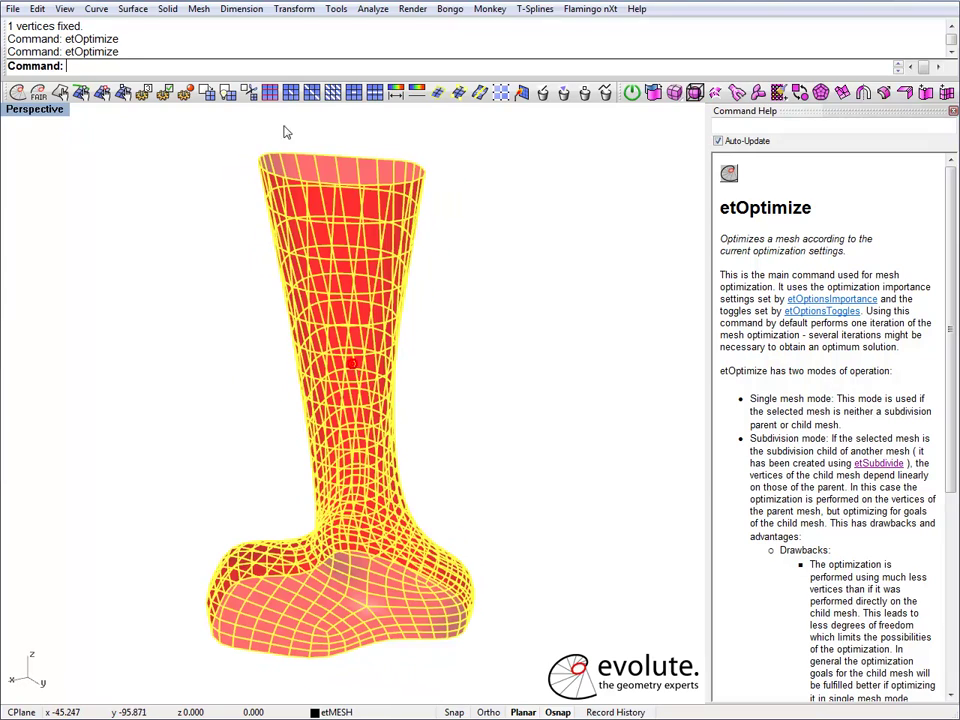
click(207, 92)
click(201, 67)
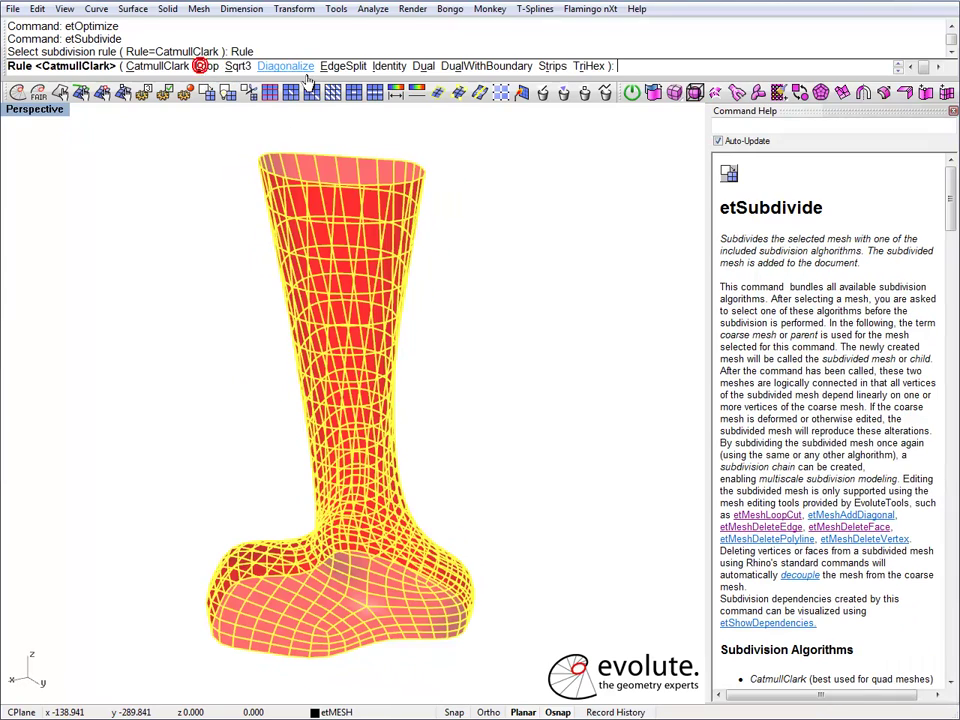
click(297, 67)
key(Return)
key(Delete)
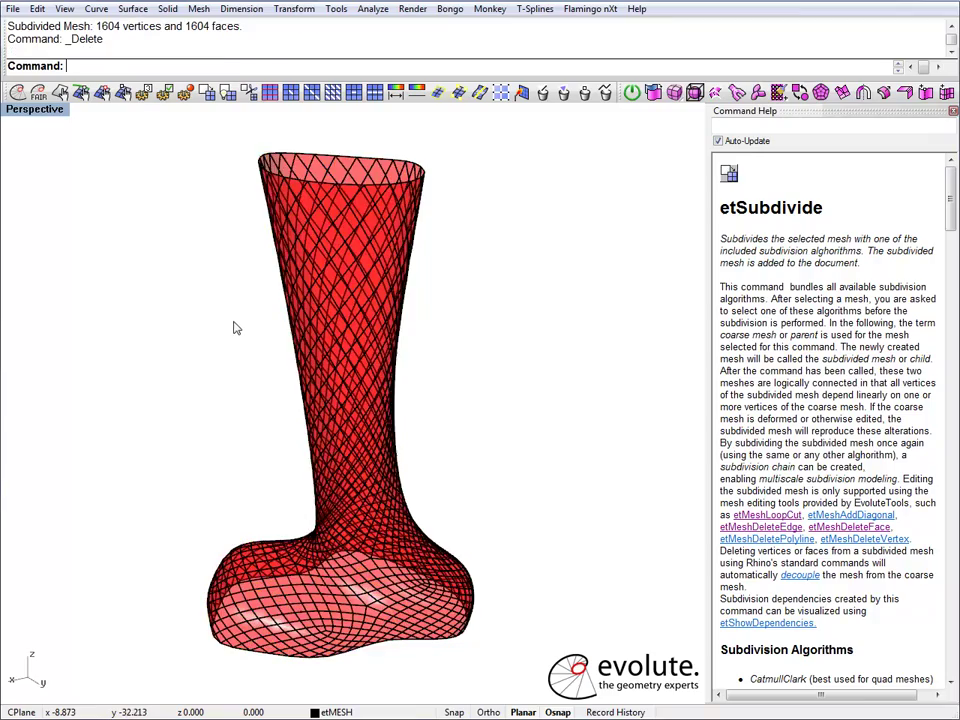
- Optimize the diagonalized mesh by running etOptimize twice
right_drag(272, 432, 387, 433)
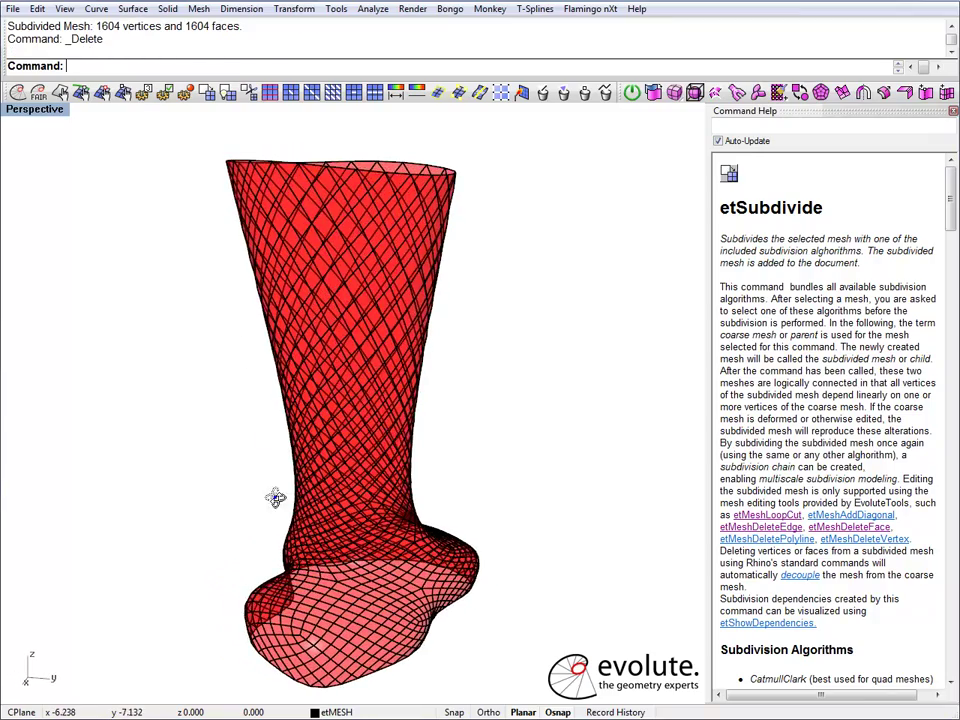
right_drag(276, 498, 300, 420)
click(340, 330)
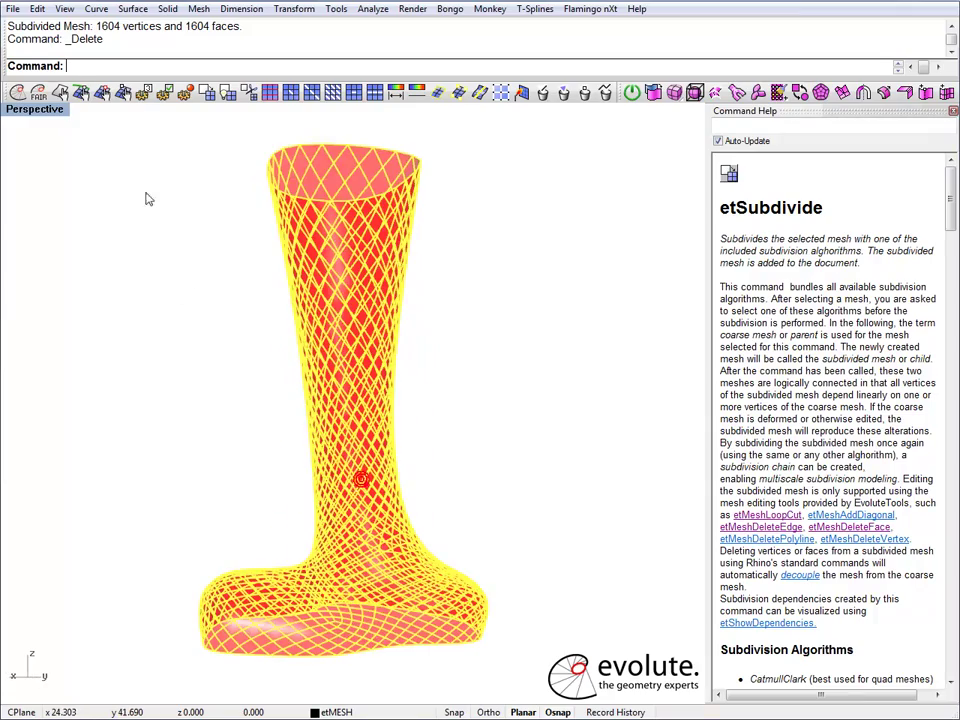
click(17, 93)
click(17, 93)
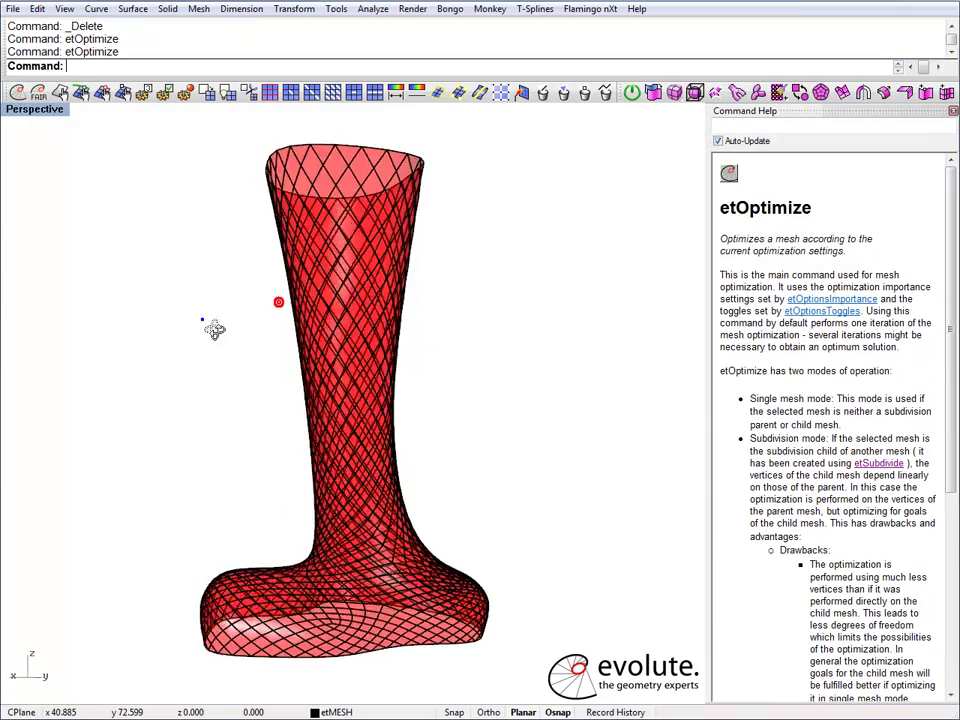
- Analyze the diagonalized mesh's closeness to the reference with etAnalyzeCloseness over the 0 - Max range, and examine the colours around the boot
click(309, 340)
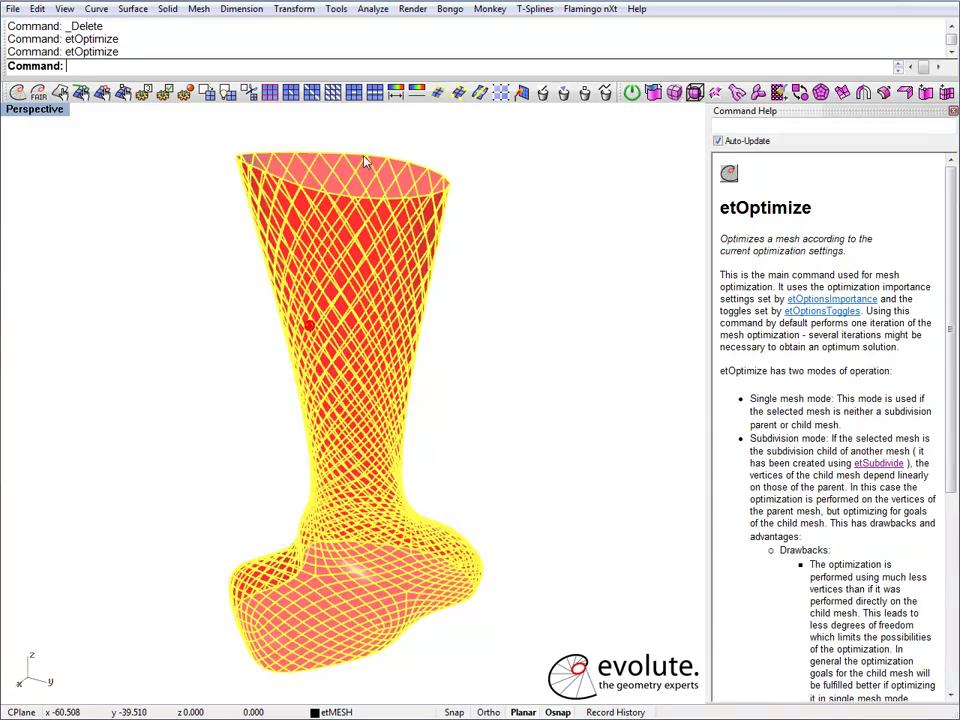
click(396, 92)
click(90, 266)
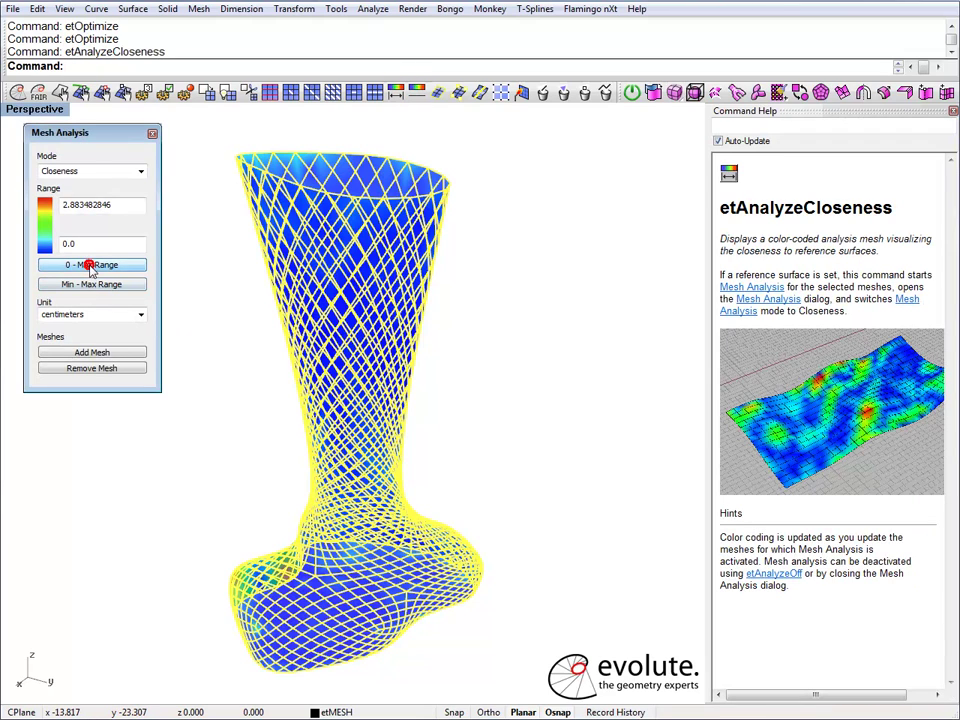
click(198, 300)
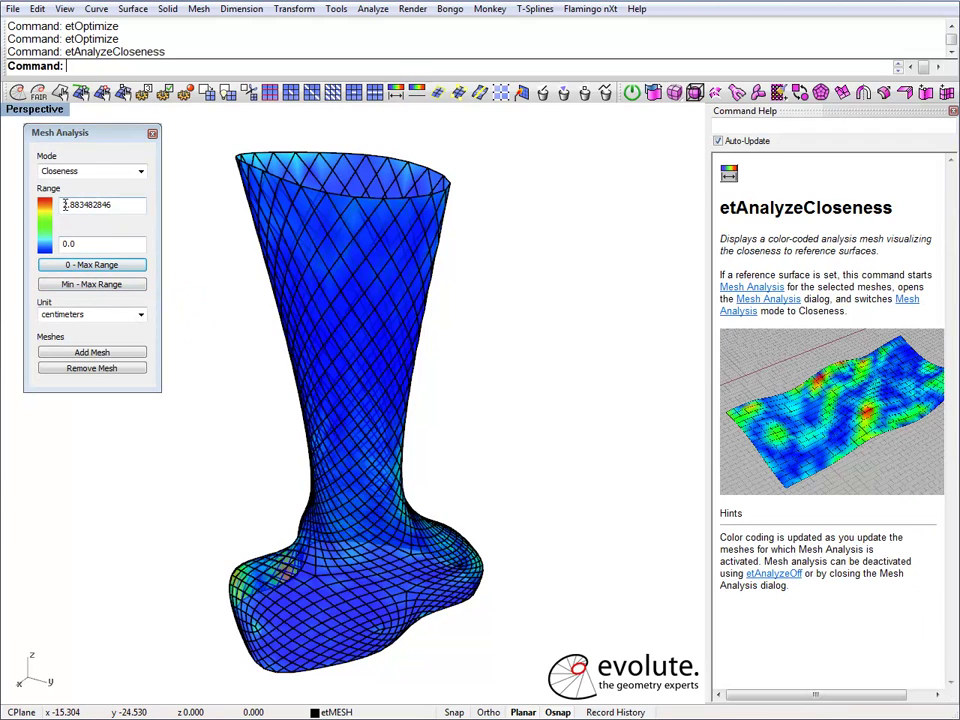
drag(64, 204, 72, 204)
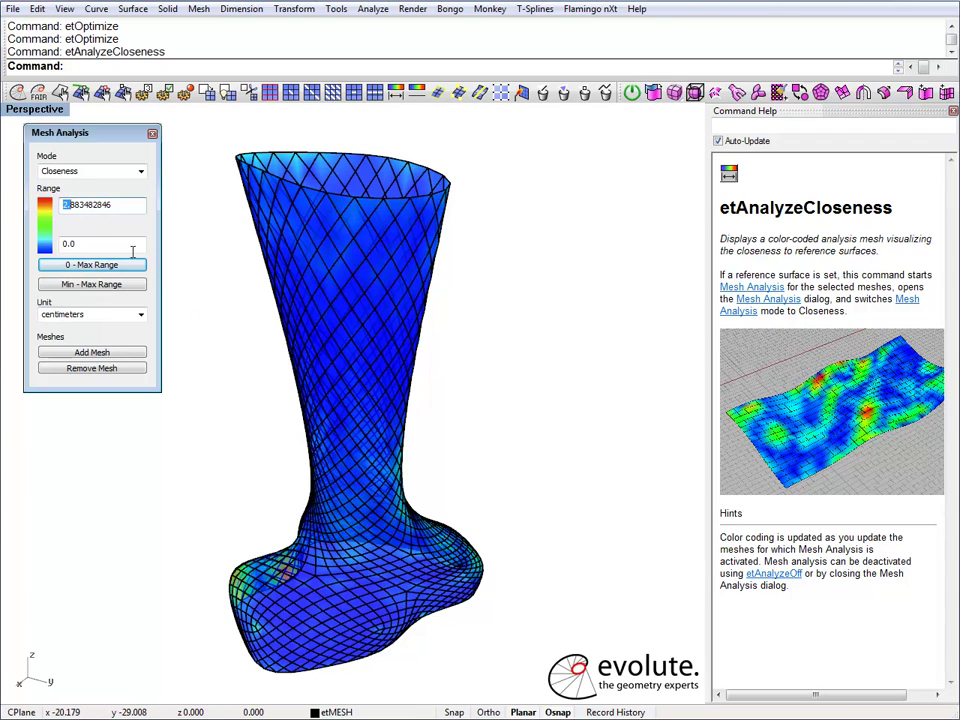
click(88, 204)
right_drag(240, 344, 480, 481)
right_drag(323, 486, 455, 566)
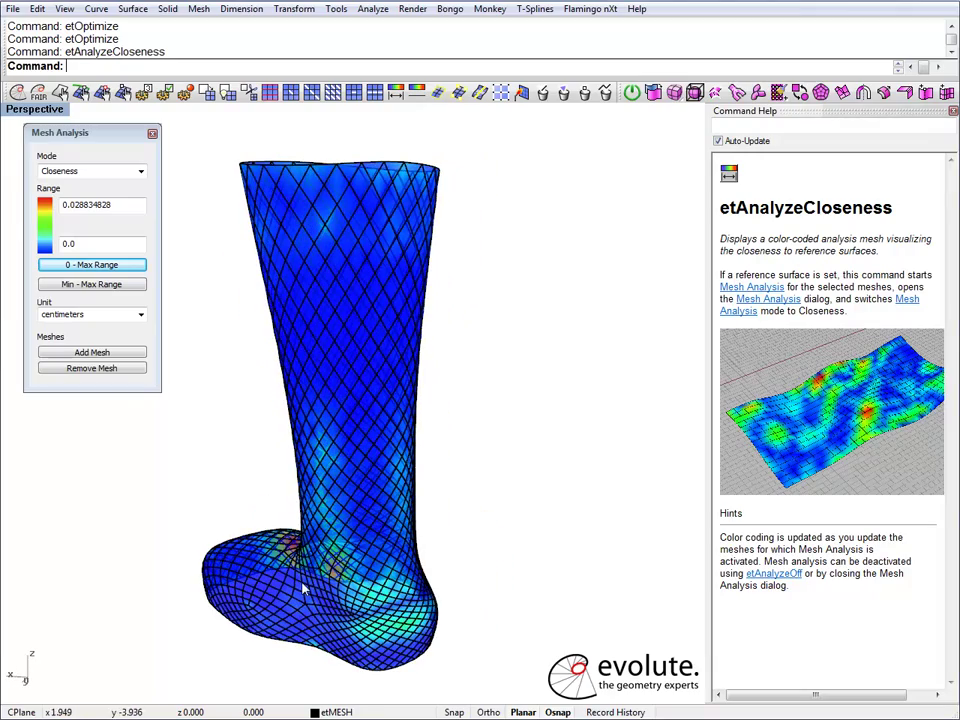
- Delete the diagonalized boot mesh
right_drag(268, 591, 421, 434)
click(374, 390)
key(Delete)
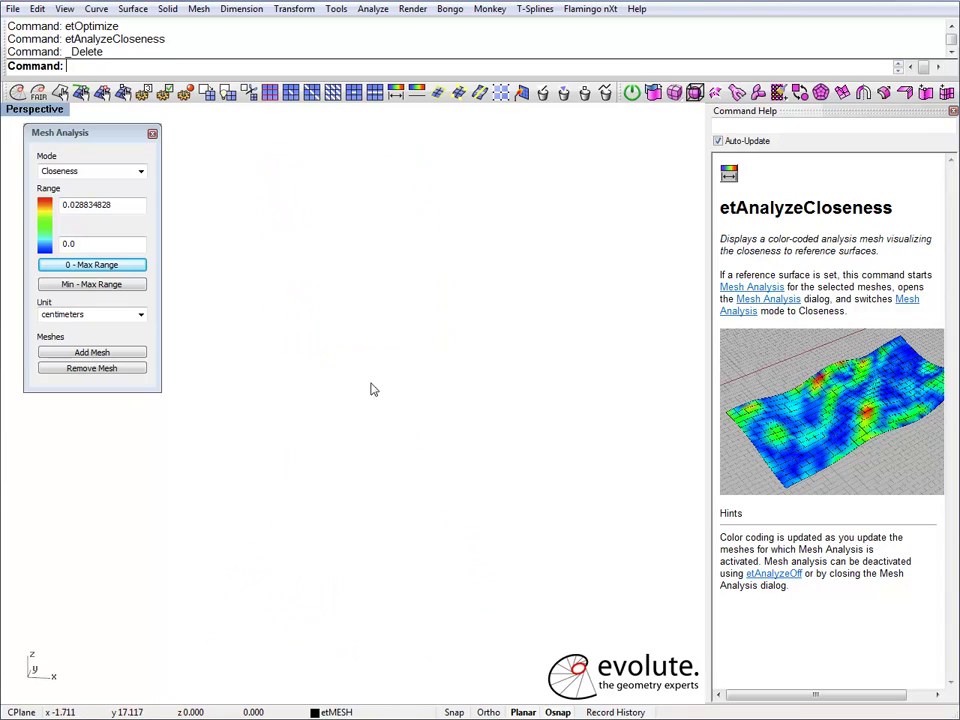
- Close the mesh analysis, unhide the boot T-spline surface and clear the EvoluteTools reference objects
click(152, 134)
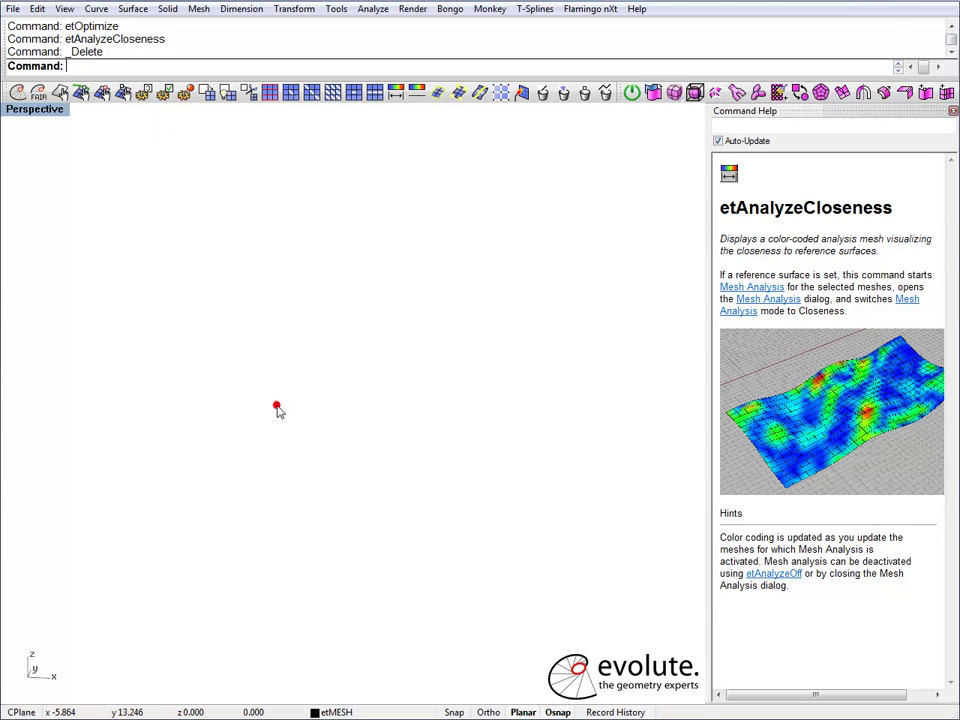
text(sss)
key(Return)
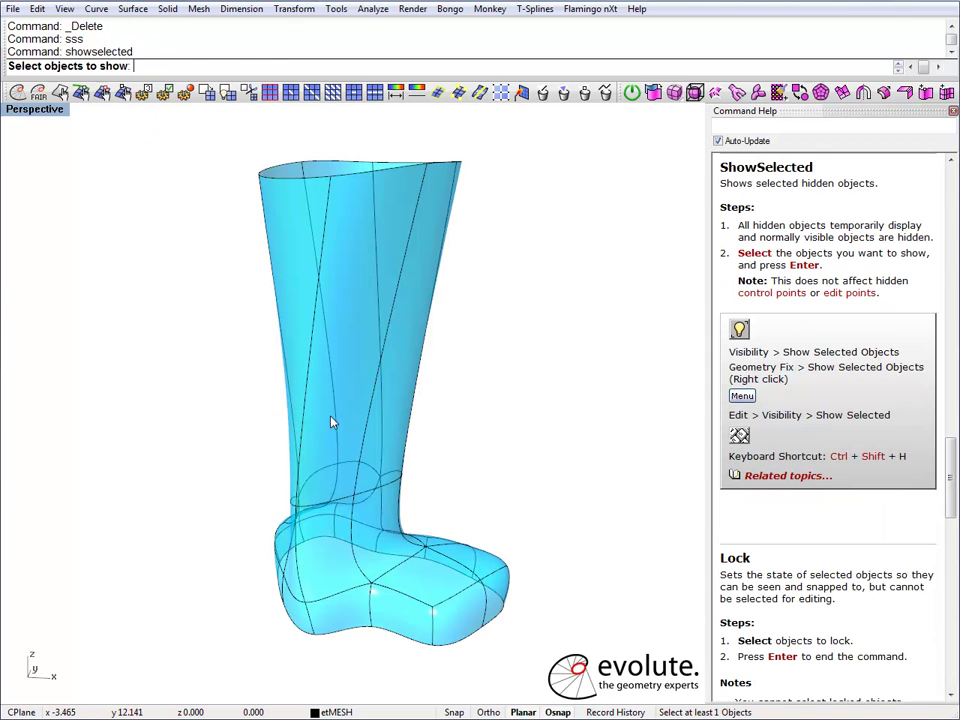
click(343, 411)
key(Return)
right_drag(360, 430, 425, 493)
right_drag(288, 556, 536, 587)
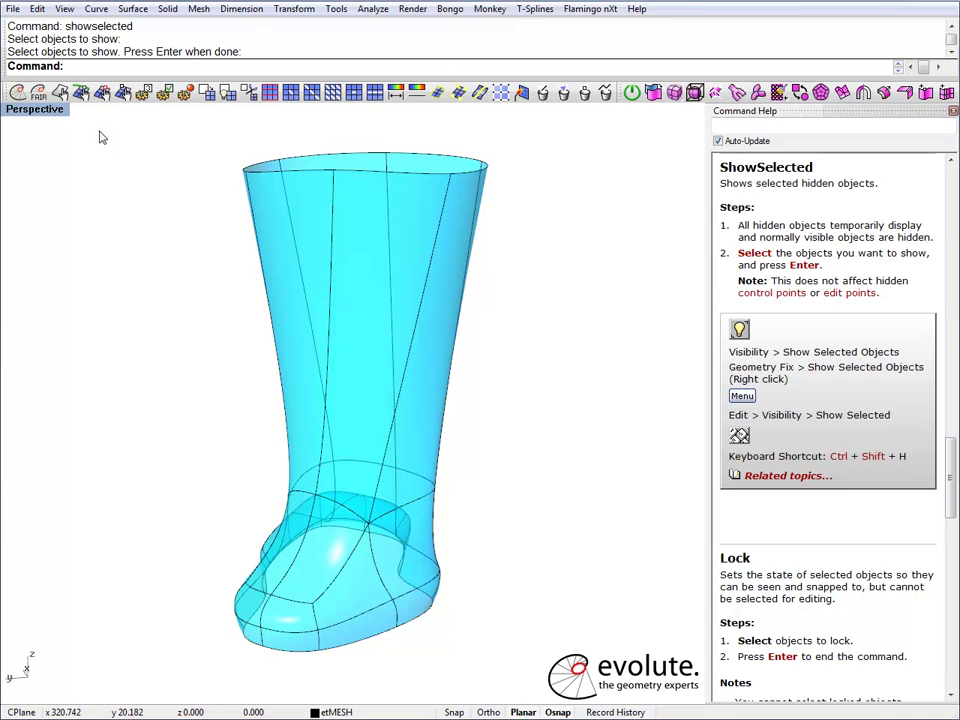
click(60, 92)
right_drag(161, 285, 305, 400)
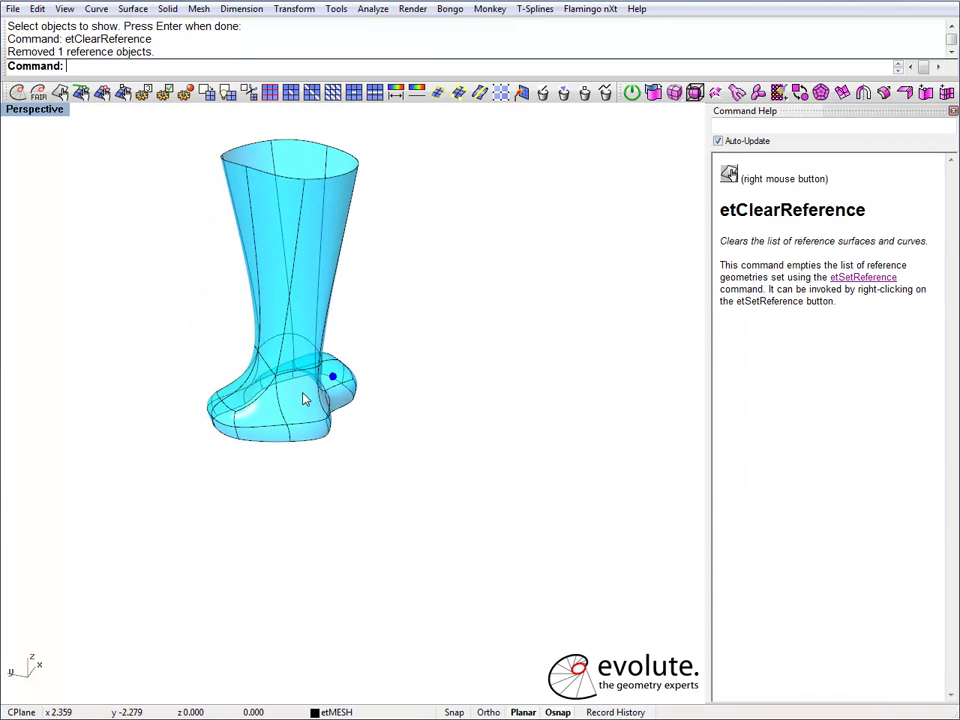
- In T-Splines edit mode, extrude the two lower side faces of the boot's foot outward into a long extension
click(630, 93)
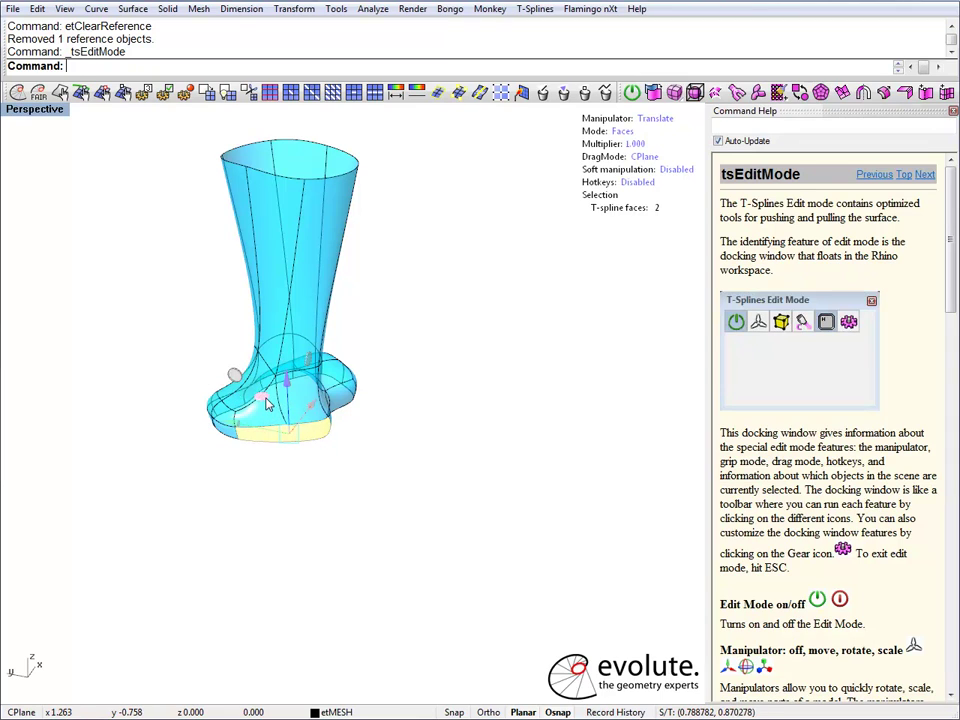
key(Escape)
alt+drag(279, 444, 290, 504)
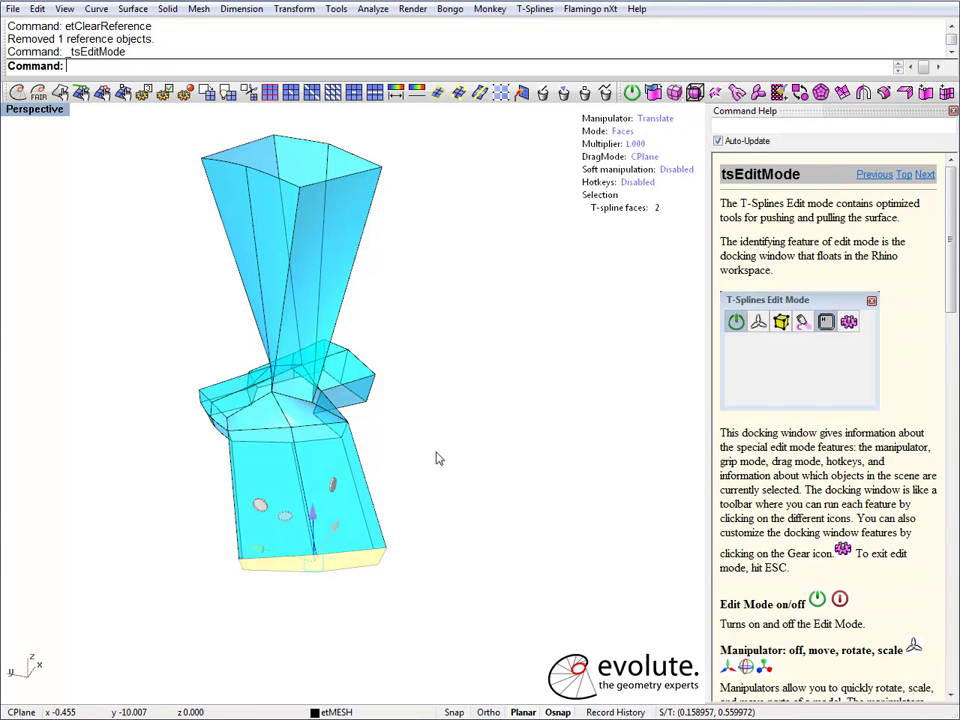
click(437, 452)
- Delete the two faces on the underside of the extruded extension
right_drag(437, 452, 340, 370)
click(337, 397)
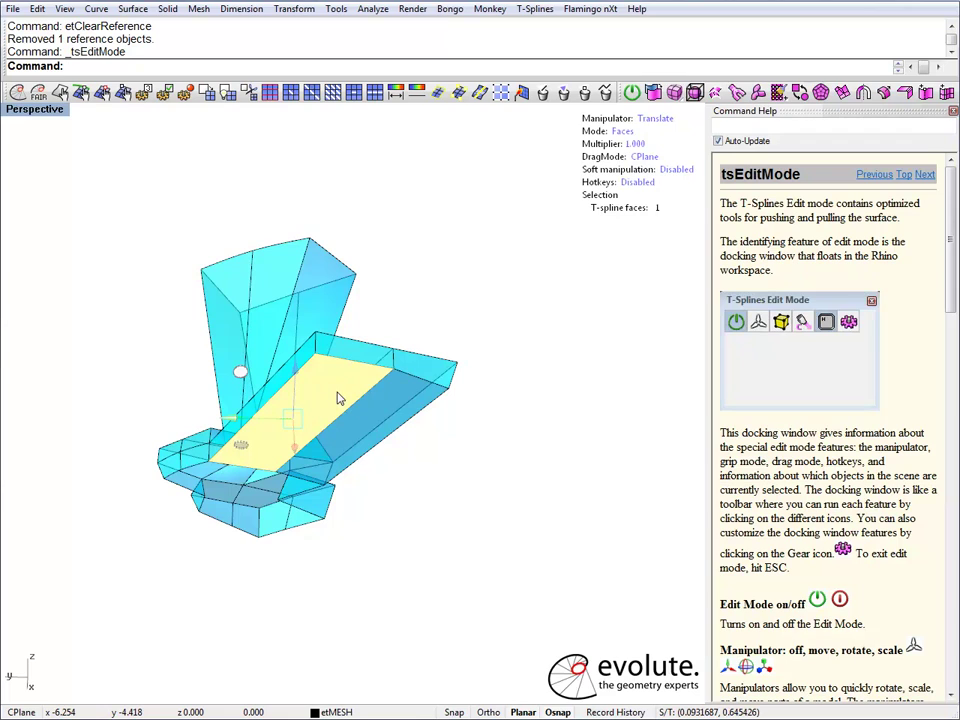
key(Delete)
click(381, 408)
key(Delete)
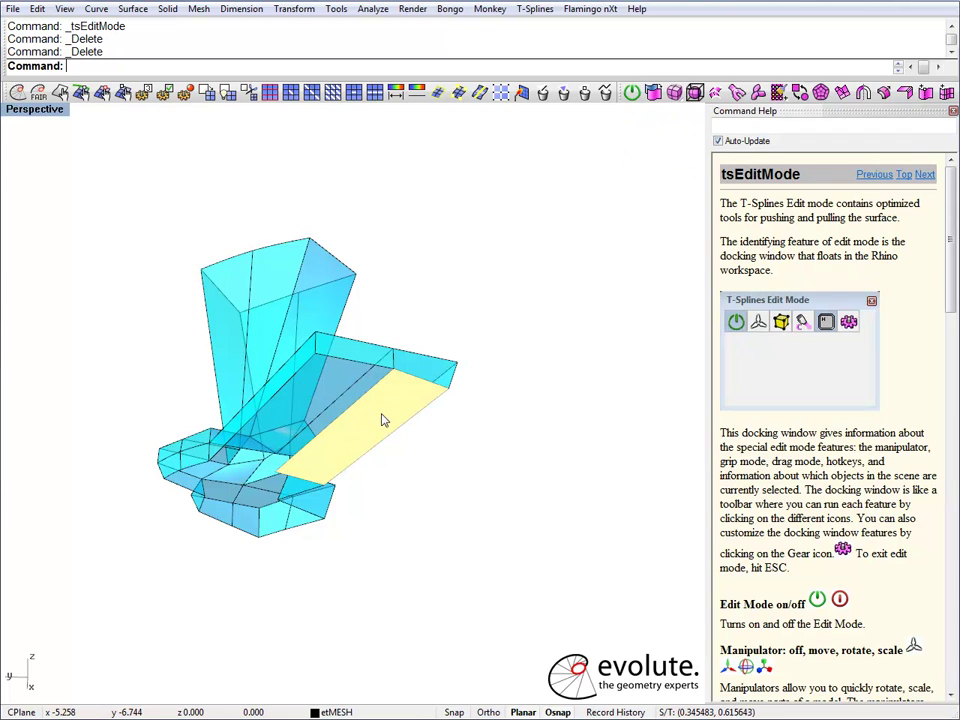
- Switch the T-spline to smooth display, raise the two top faces of the extension vertically and leave edit mode
key(Tab)
right_drag(381, 420, 317, 514)
click(313, 437)
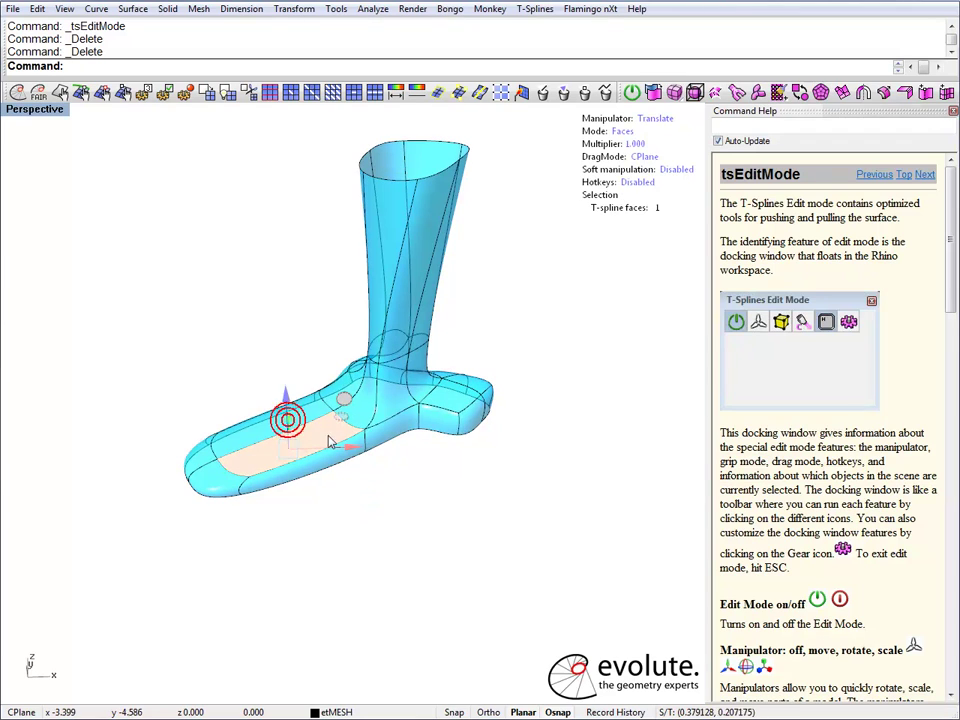
shift+click(279, 436)
right_drag(273, 445, 250, 398)
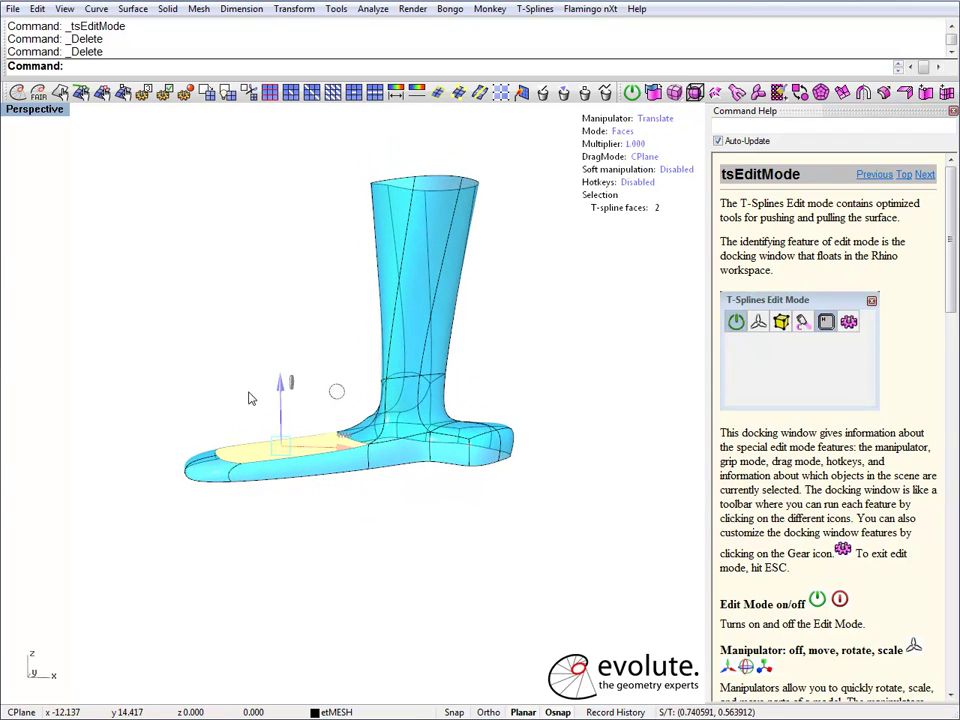
drag(287, 371, 287, 366)
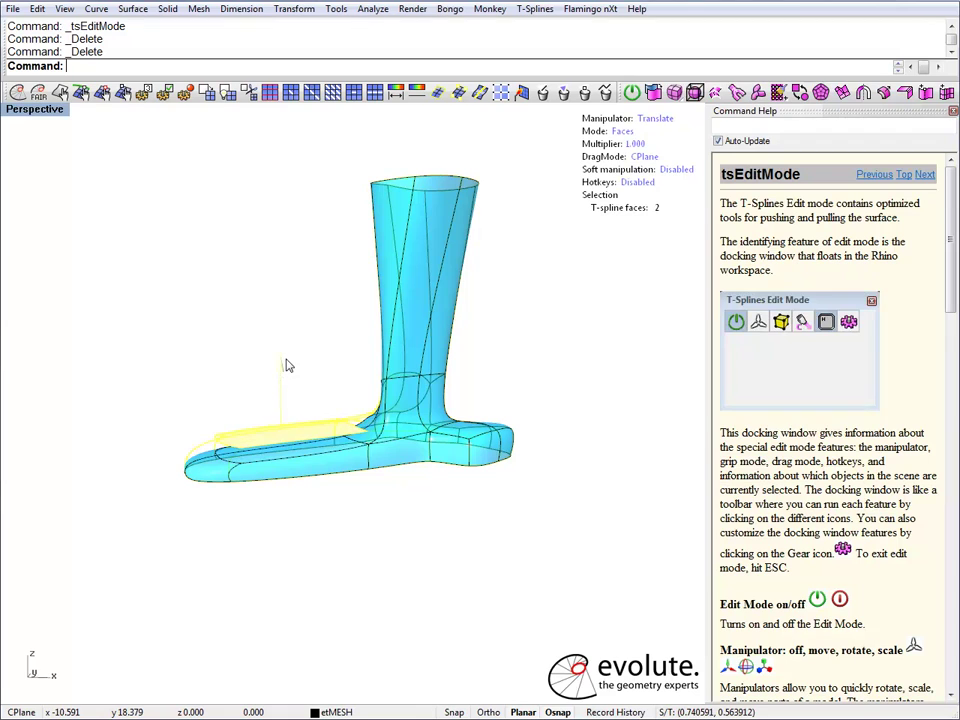
click(336, 326)
right_drag(377, 390, 290, 470)
click(632, 93)
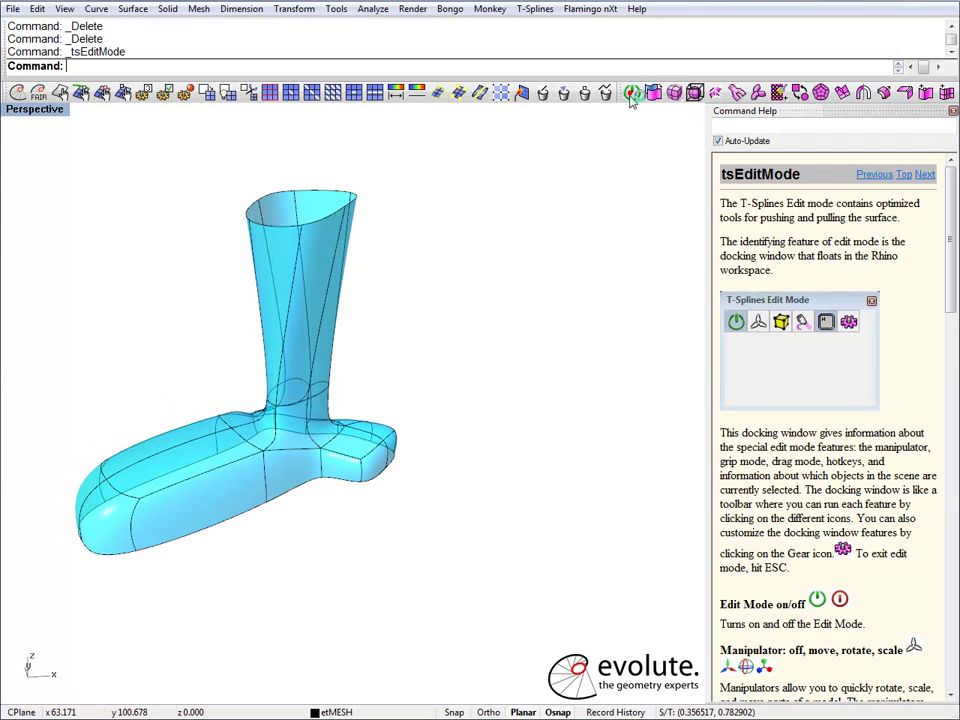
- Copy the edited boot T-spline beside the original and move the copy to the etMESH layer
click(311, 426)
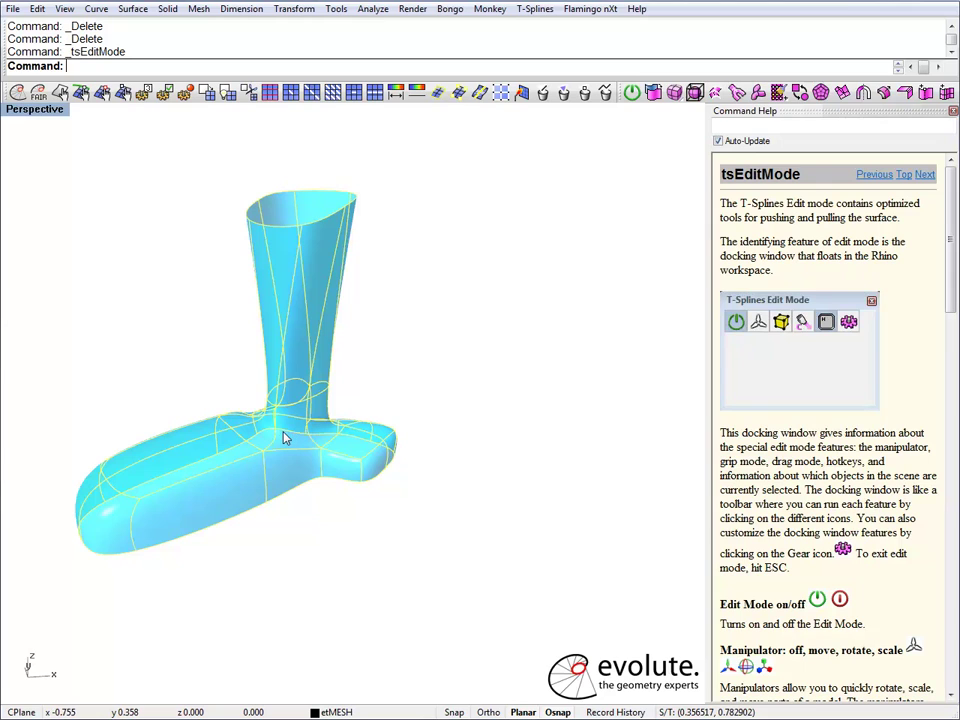
alt+drag(281, 433, 540, 500)
scroll(540, 545, down, 3)
mouse_move(506, 558)
right_down()
mouse_move(589, 489)
mouse_move(522, 497)
right_up()
click(522, 497)
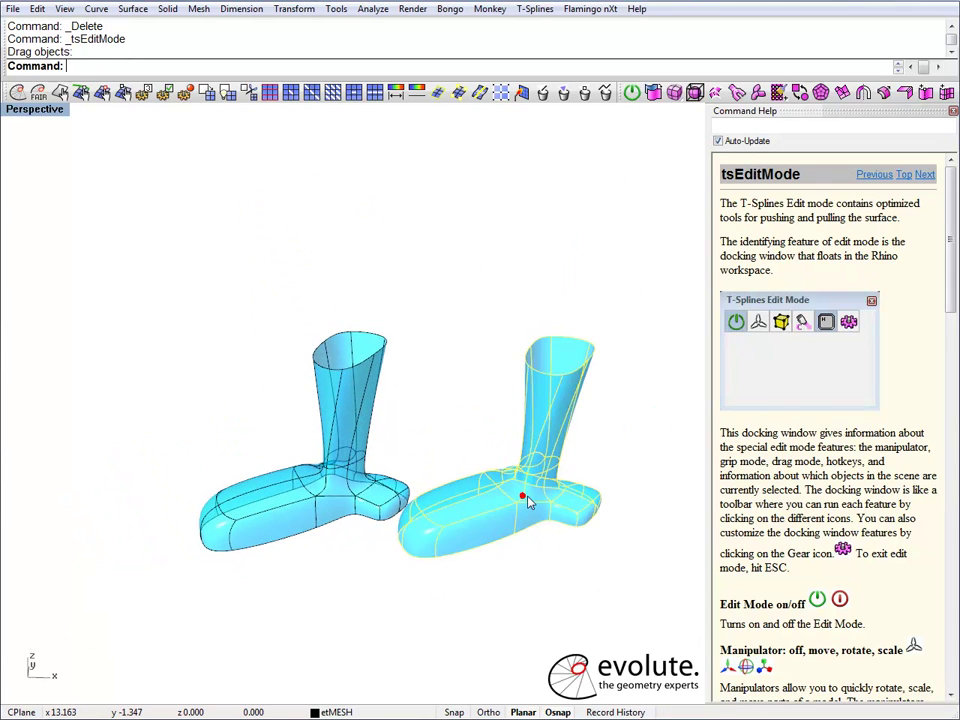
text(changelayer)
key(Return)
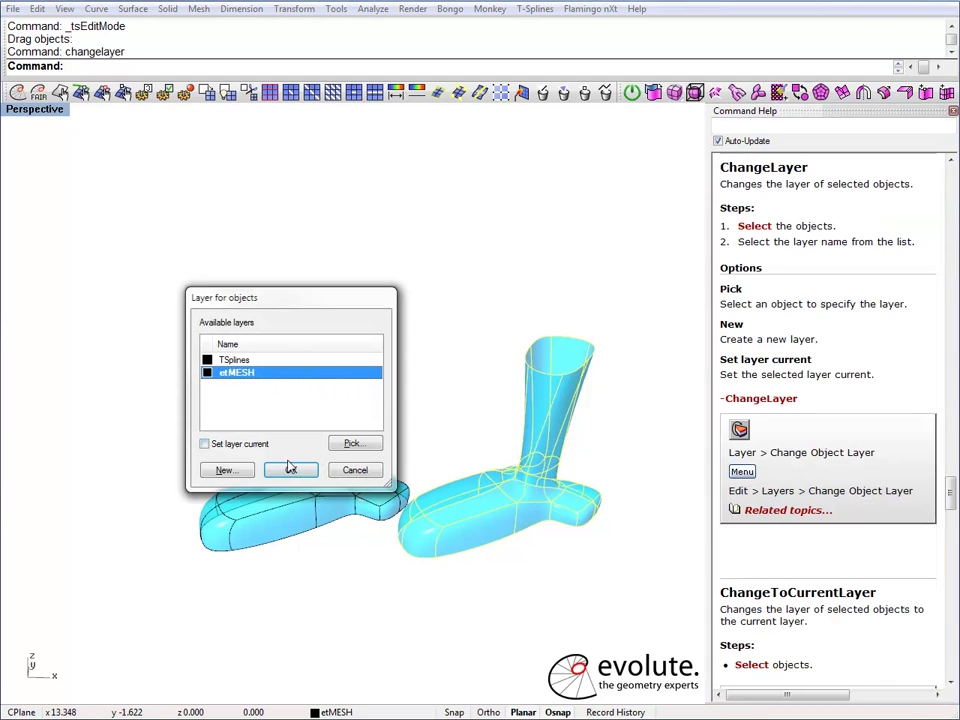
click(291, 469)
- Toggle the copied T-spline to box mode and weld the coarse mesh with etWeld at the 0.0009 tolerance
click(800, 94)
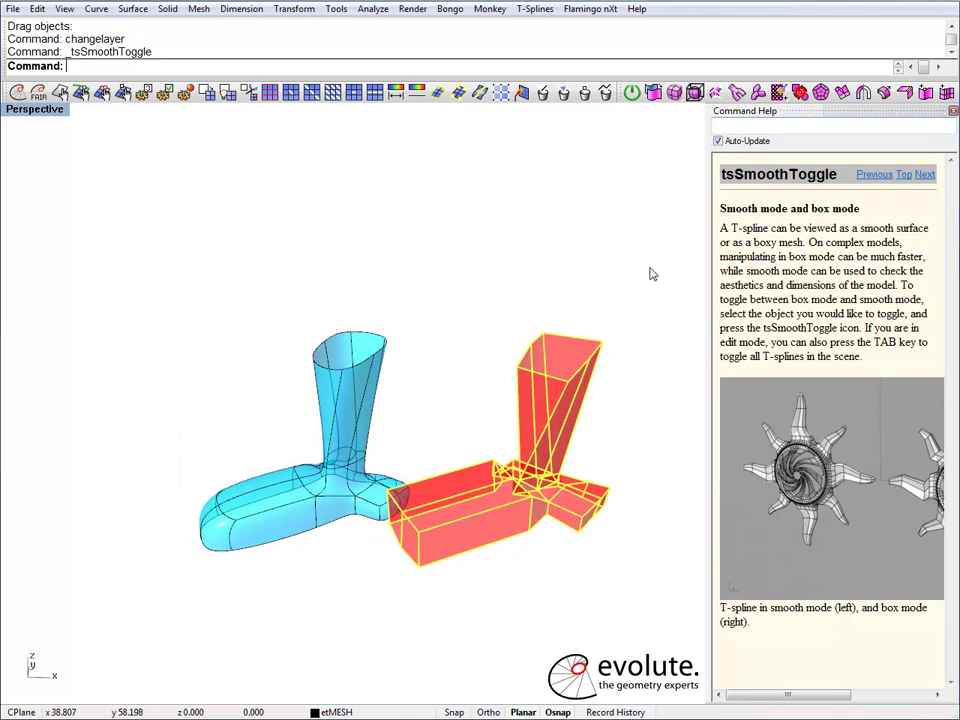
scroll(567, 500, up, 5)
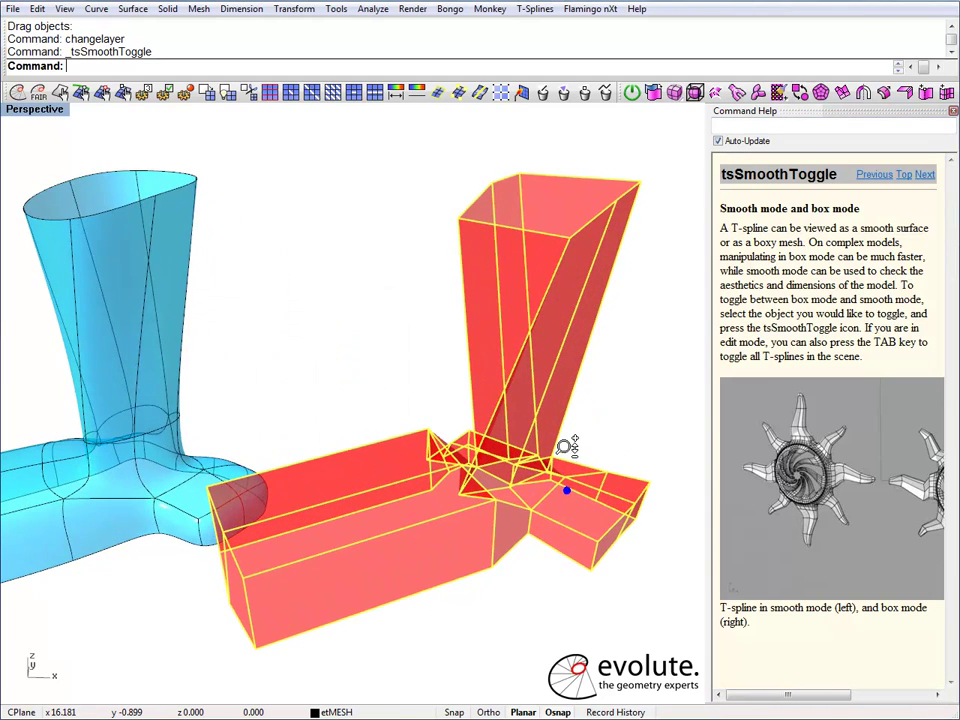
click(522, 94)
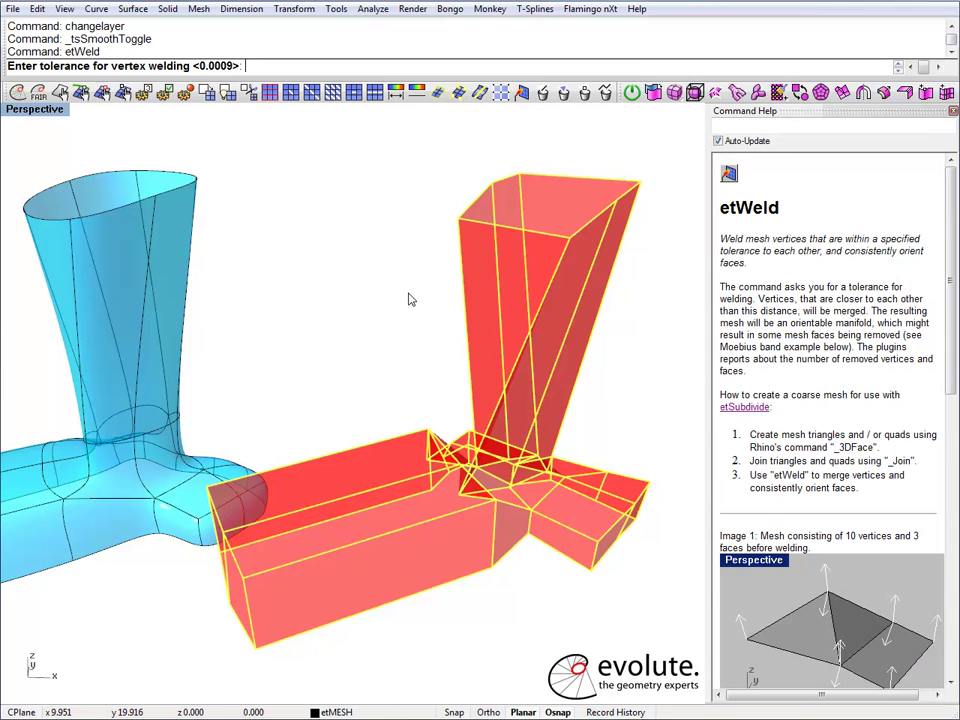
key(Return)
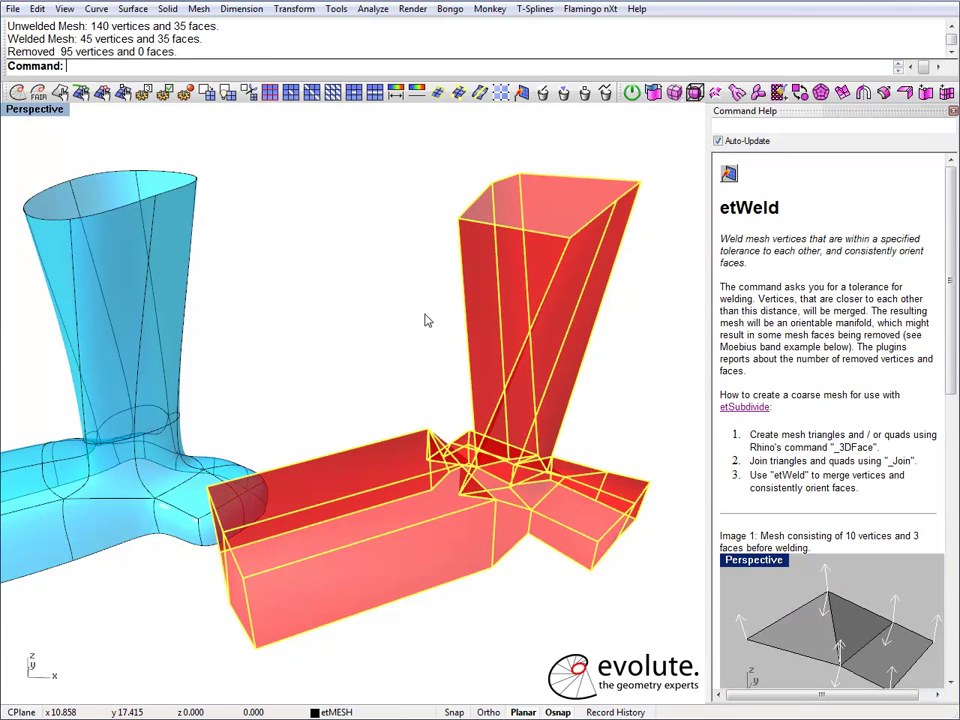
click(396, 317)
- Set the original smooth boot T-spline as the reference object with etSetReference
scroll(396, 317, down, 3)
right_drag(396, 317, 425, 458)
click(222, 351)
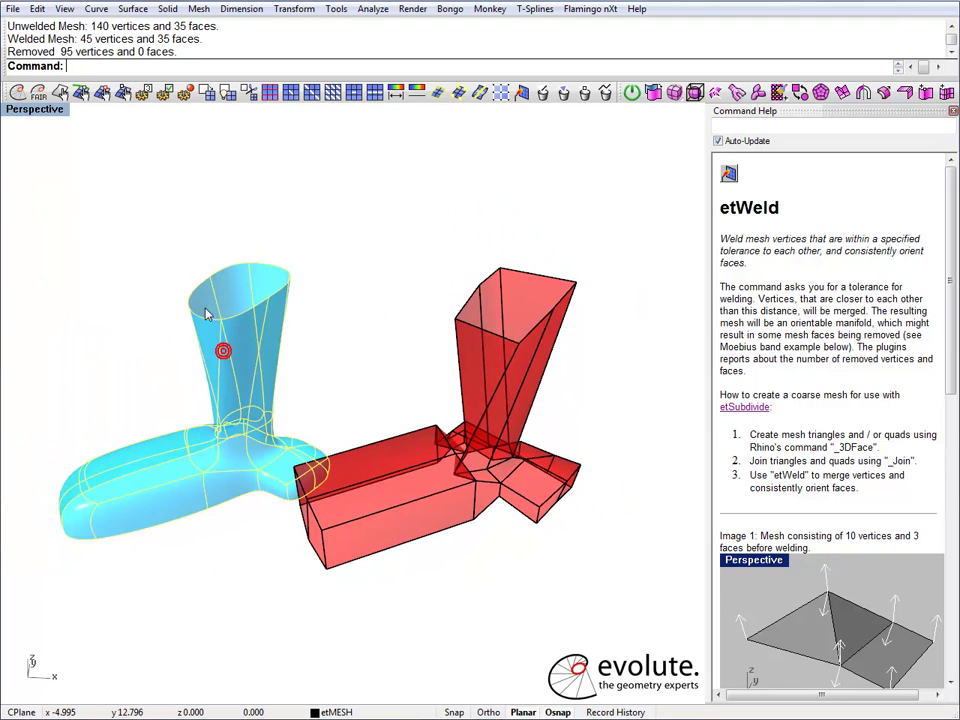
click(60, 93)
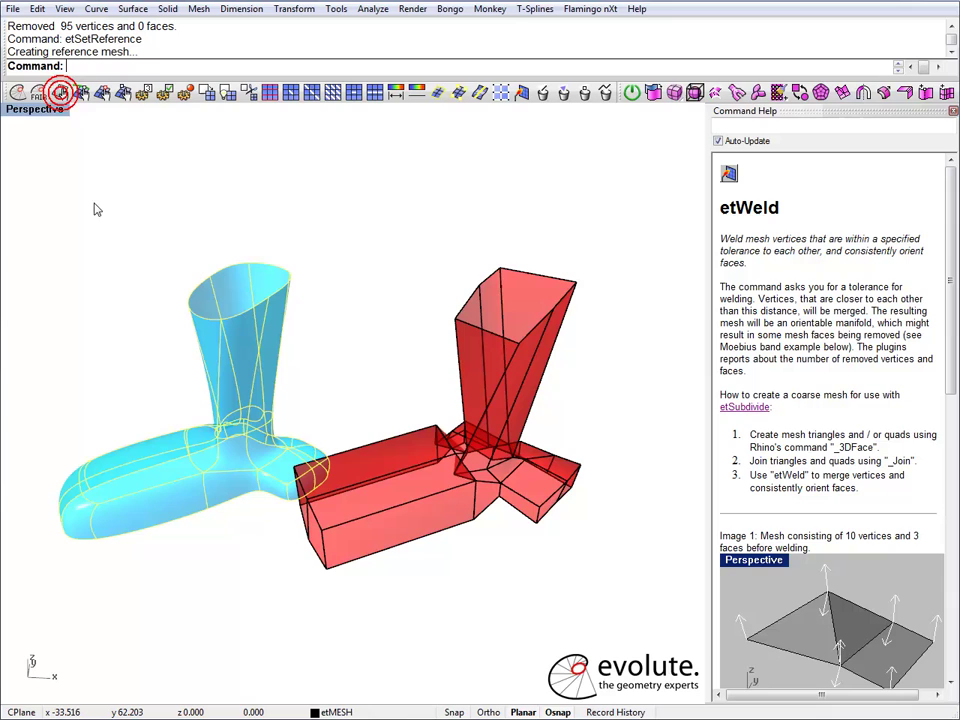
click(107, 272)
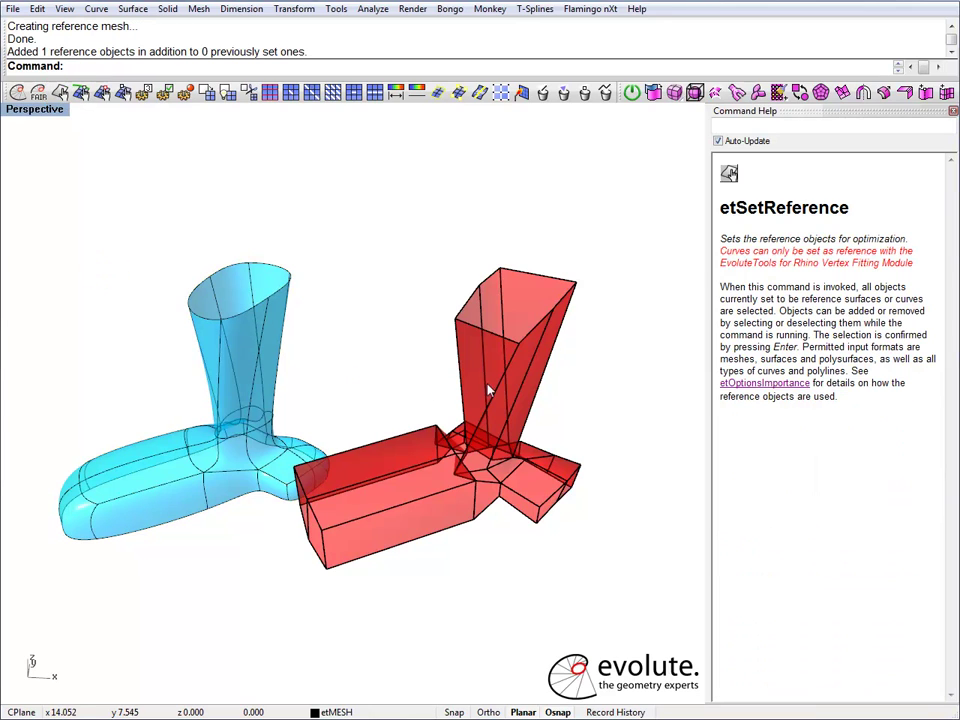
- Subdivide the welded coarse mesh twice with etSubdivide using the CatmullClark rule, and delete the parent mesh
click(378, 279)
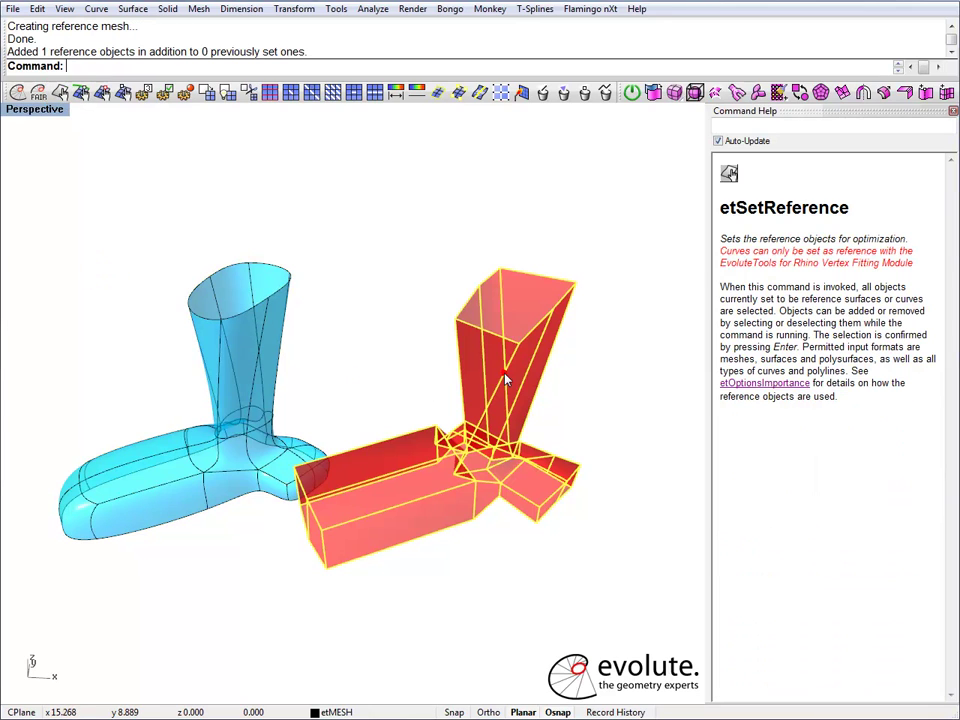
click(206, 93)
click(188, 66)
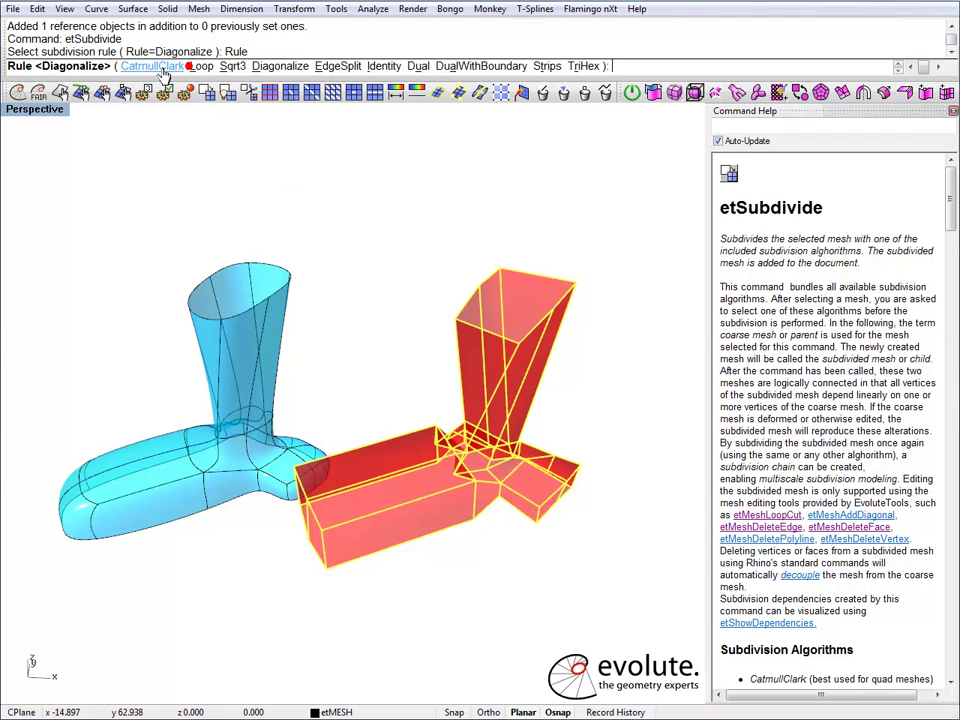
click(160, 66)
right_click(369, 298)
right_click(393, 309)
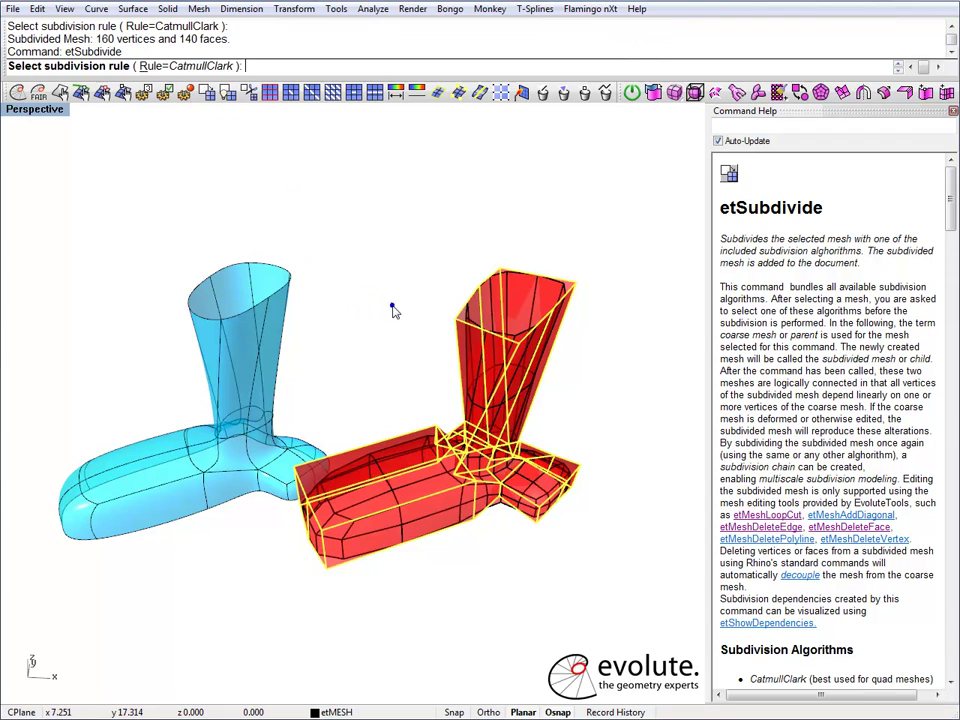
right_click(393, 310)
key(Delete)
- Move the subdivided mesh onto the reference T-spline so the two boots roughly overlap
right_drag(392, 313, 335, 330)
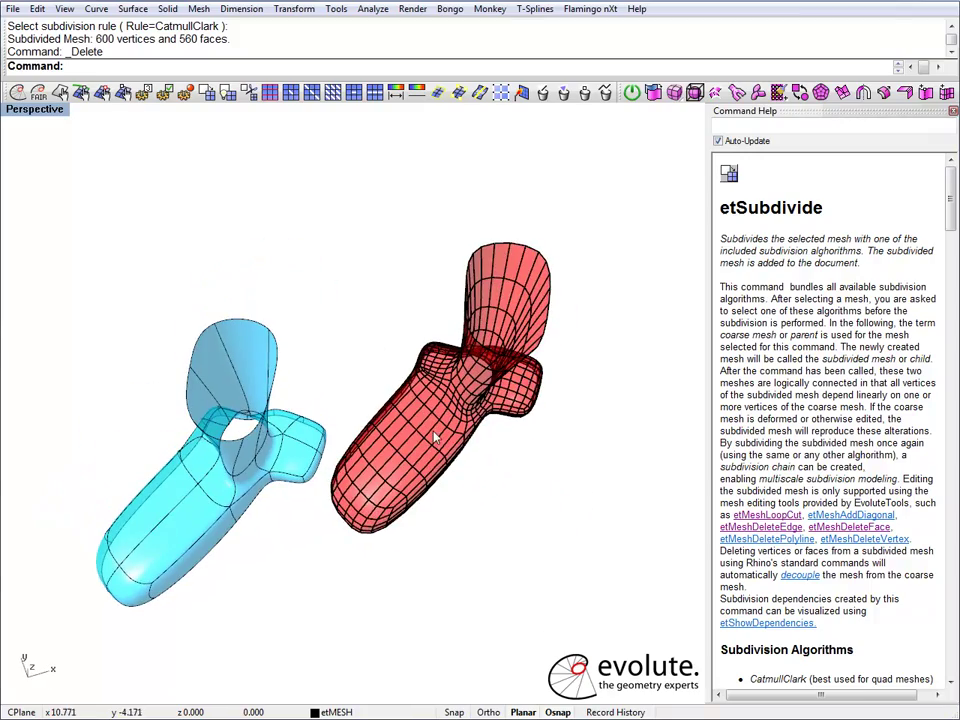
drag(455, 418, 185, 488)
right_drag(185, 488, 317, 440)
scroll(281, 487, up, 5)
scroll(354, 482, down, 3)
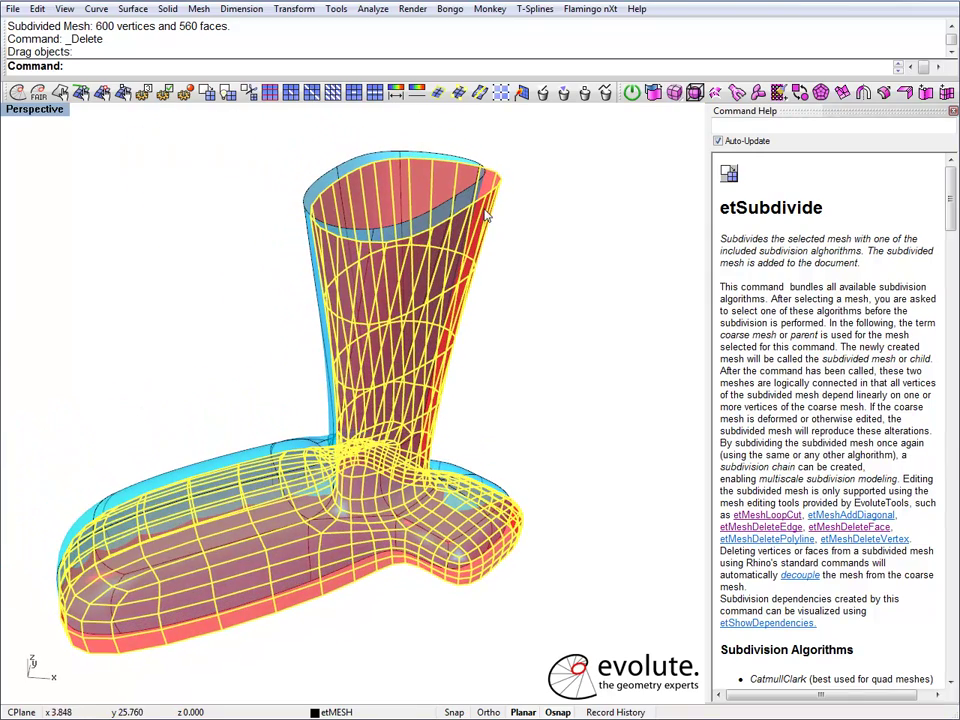
- Fit the subdivided mesh to the reference surface by running etOptimize several times
click(16, 93)
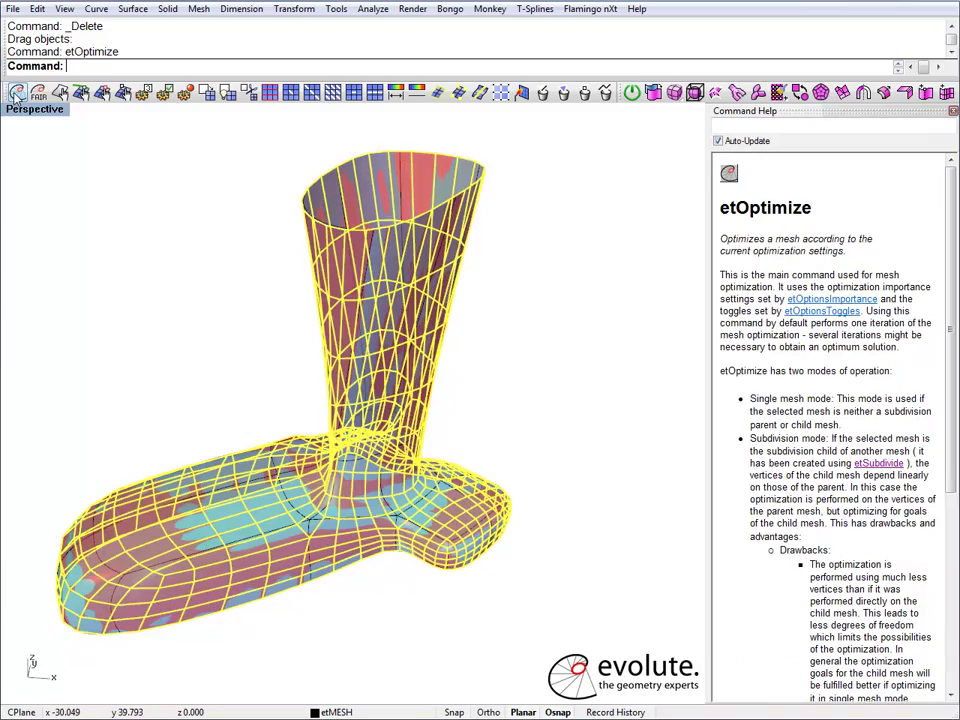
click(16, 93)
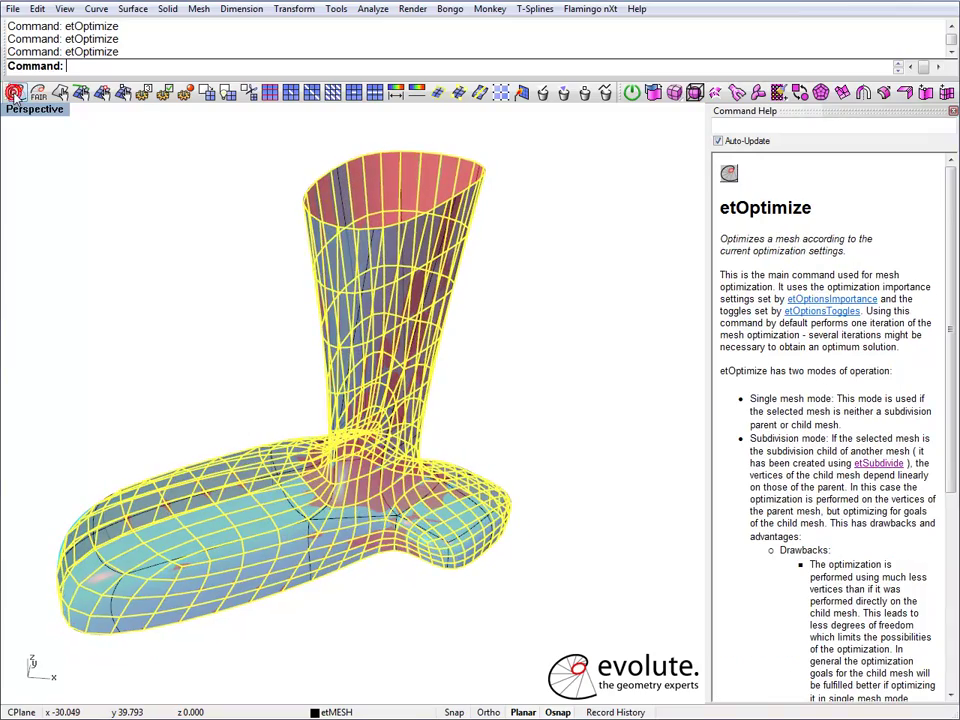
right_drag(296, 448, 518, 436)
- Hide the reference T-spline surface so only the optimized mesh is displayed
click(418, 408)
click(444, 436)
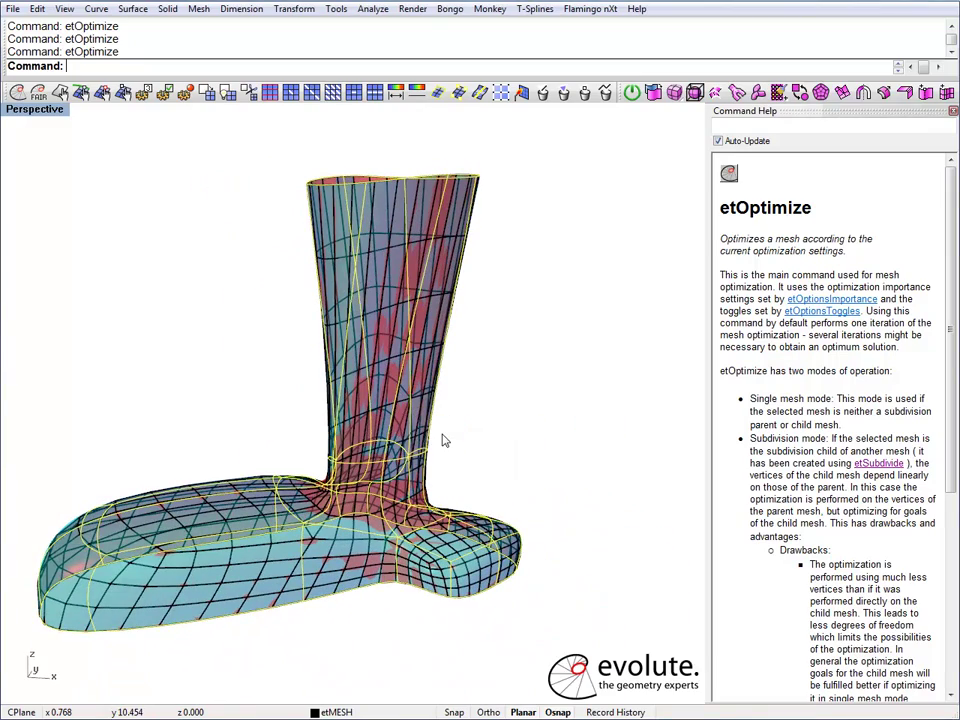
key(ctrl+h)
- Subdivide the optimized mesh with etSubdivide using the Diagonalize rule, and delete its parent mesh
right_drag(515, 459, 375, 392)
click(369, 437)
right_drag(443, 449, 398, 450)
click(207, 93)
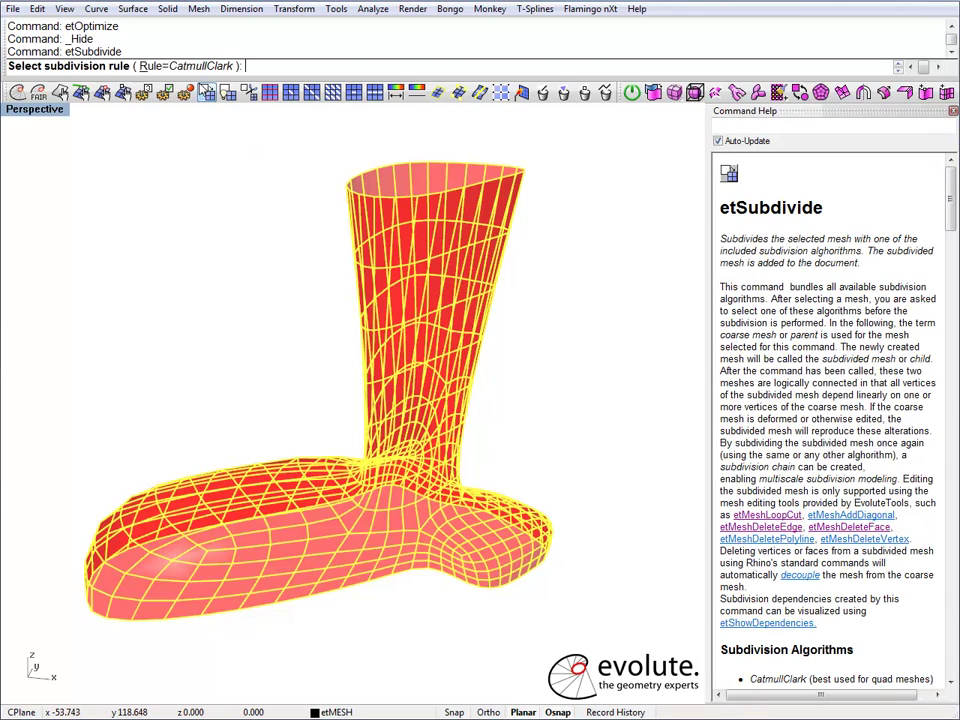
click(195, 65)
click(280, 69)
right_click(271, 256)
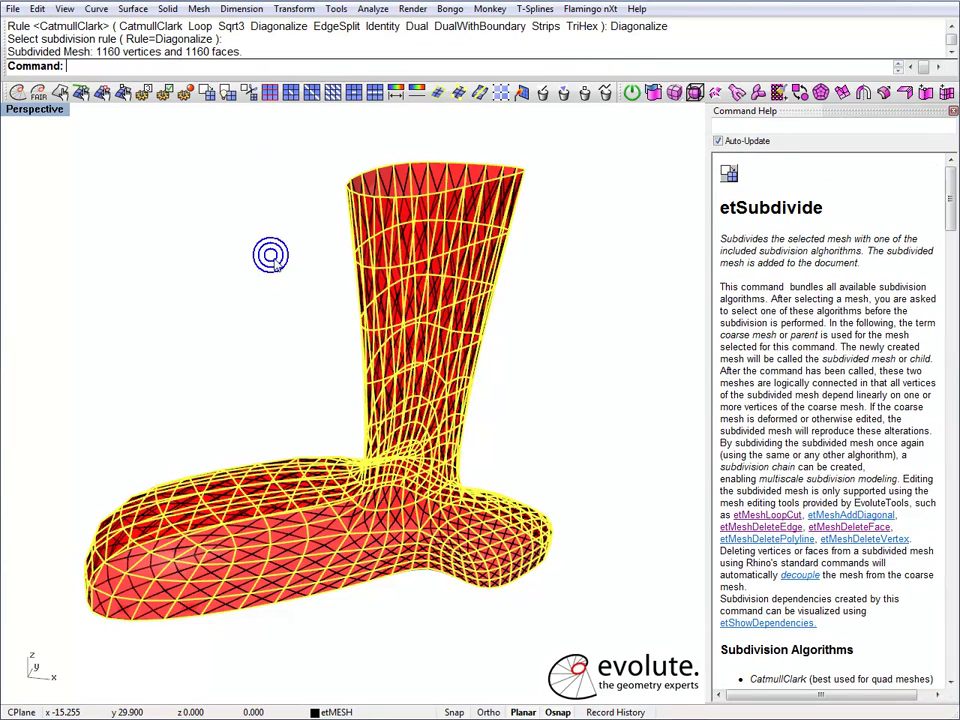
key(Delete)
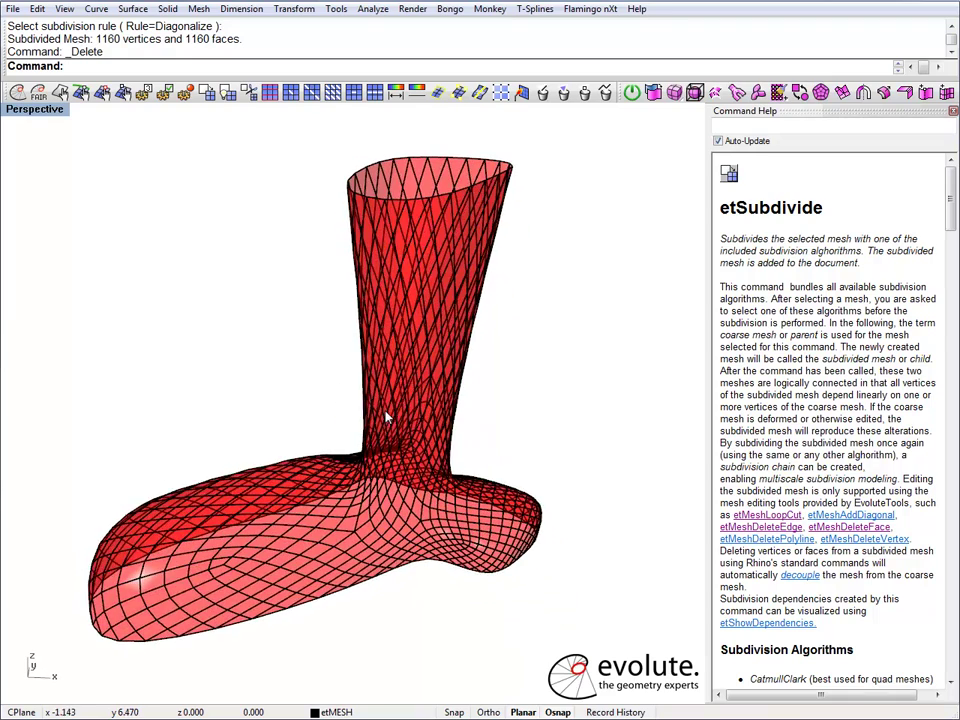
- Subdivide the diagonalized boot mesh with etSubdivide using the CatmullClark rule, and delete its parent mesh
click(385, 373)
click(208, 94)
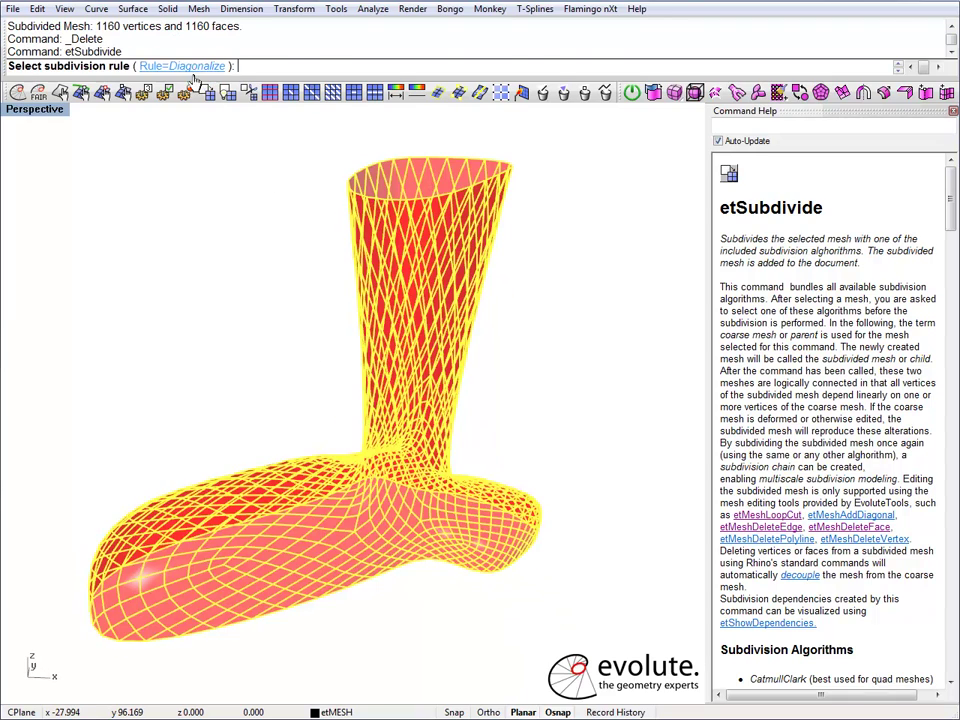
click(146, 65)
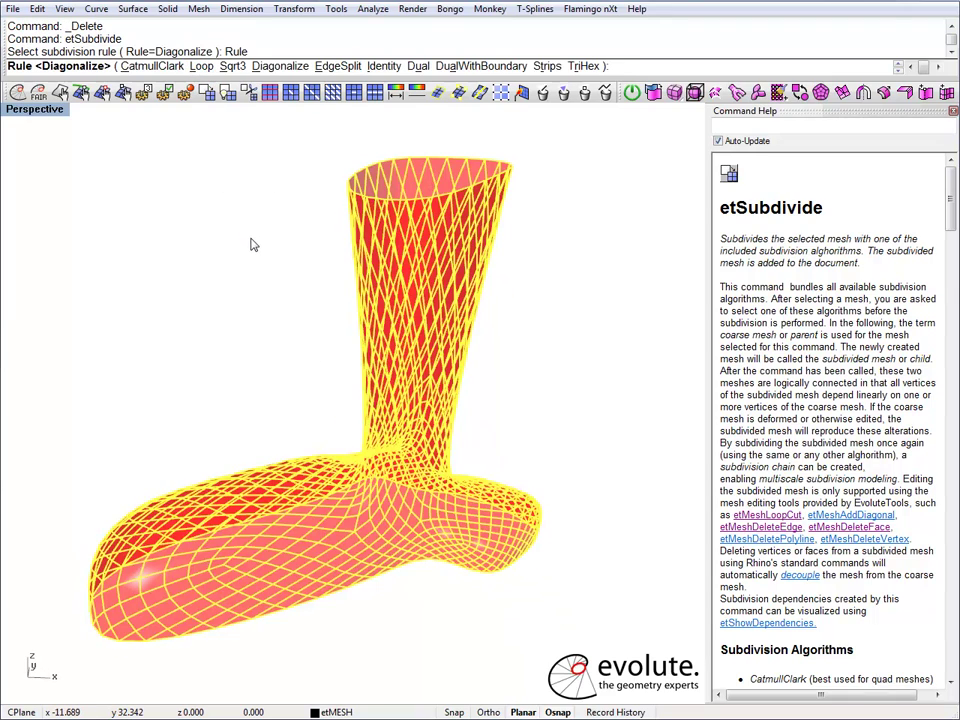
click(153, 67)
right_click(256, 269)
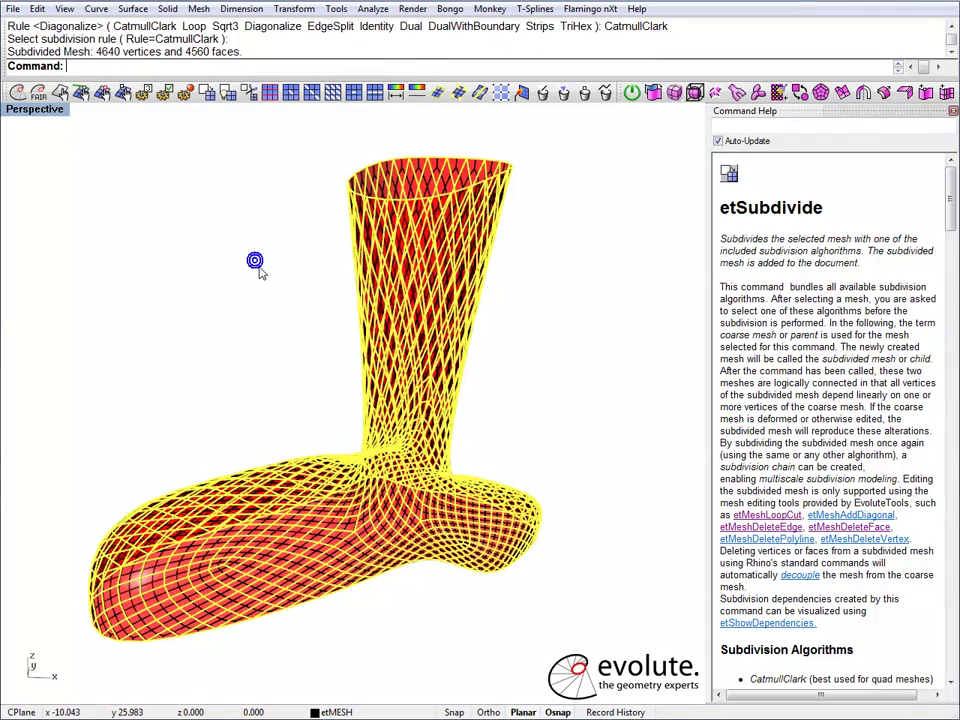
key(Delete)
- Optimize the CatmullClark-subdivided mesh by running etOptimize several times, and inspect the boot from different sides
mouse_move(317, 422)
right_down()
mouse_move(281, 377)
mouse_move(317, 422)
right_up()
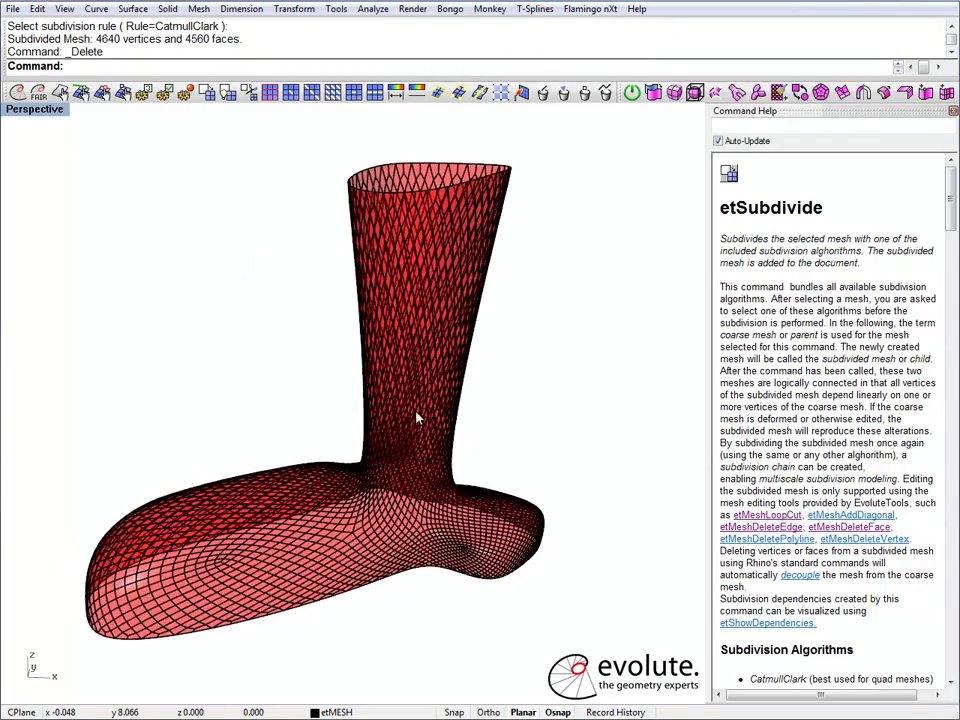
click(417, 409)
click(18, 94)
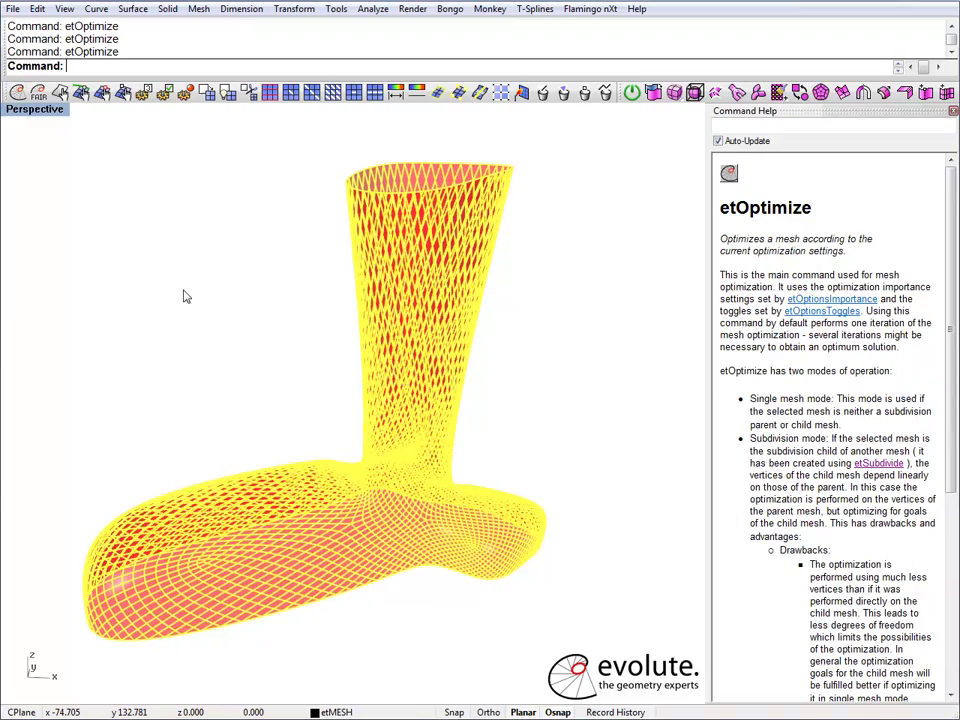
click(186, 298)
right_drag(191, 302, 317, 537)
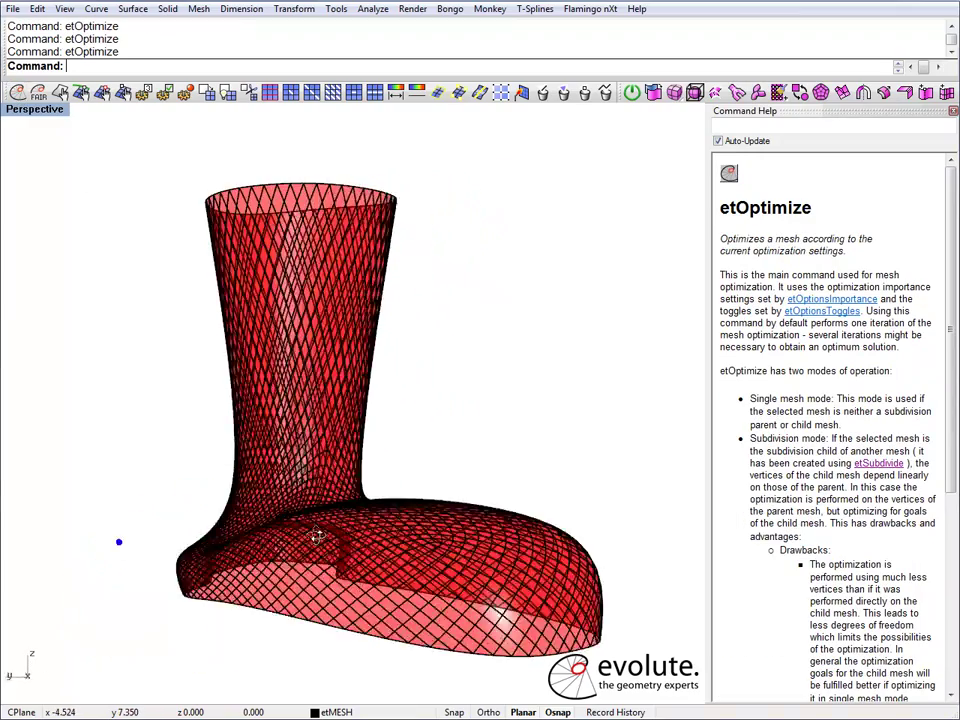
right_drag(119, 542, 530, 523)
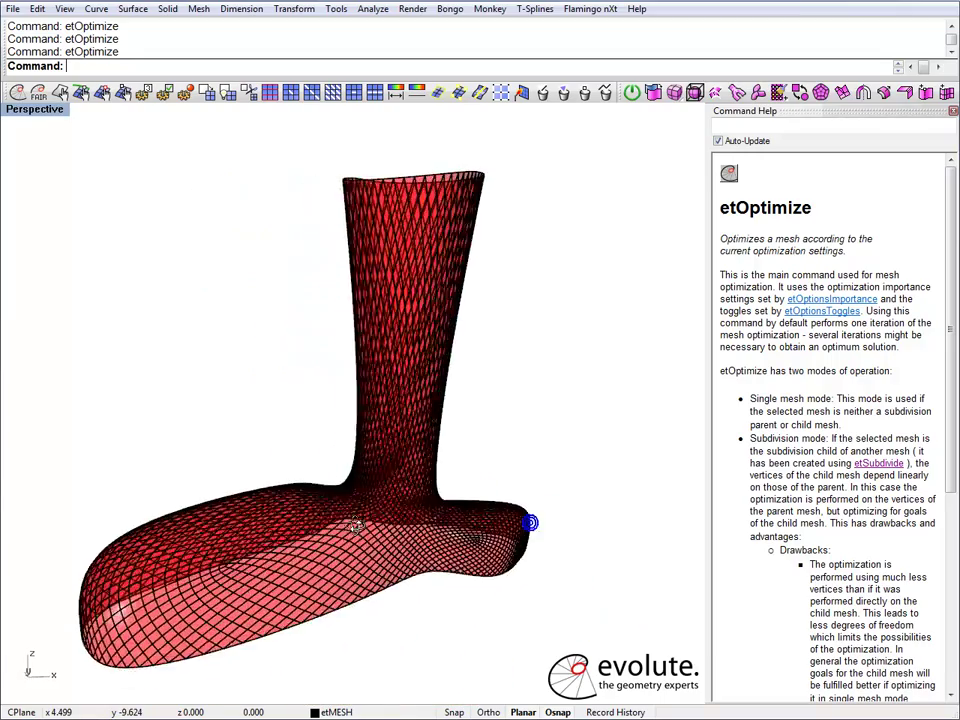
right_drag(355, 527, 445, 537)
right_drag(338, 558, 231, 527)
- Subdivide the optimized quad mesh into triangles with etSubdivide using the Sqrt3 rule, and delete the parent mesh
click(231, 527)
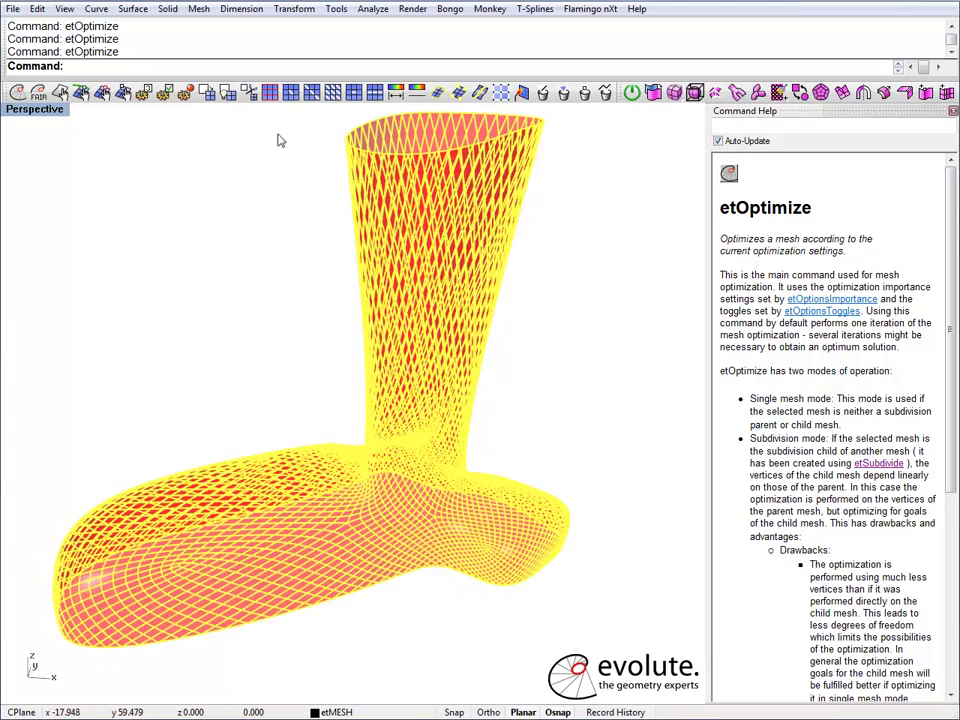
click(207, 93)
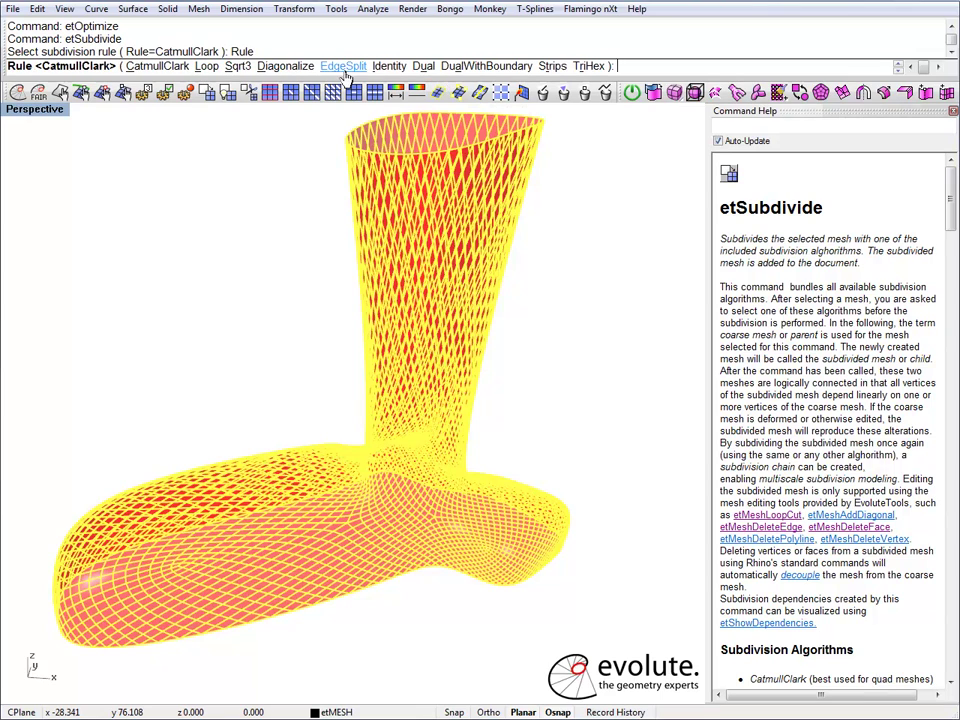
click(238, 66)
key(Return)
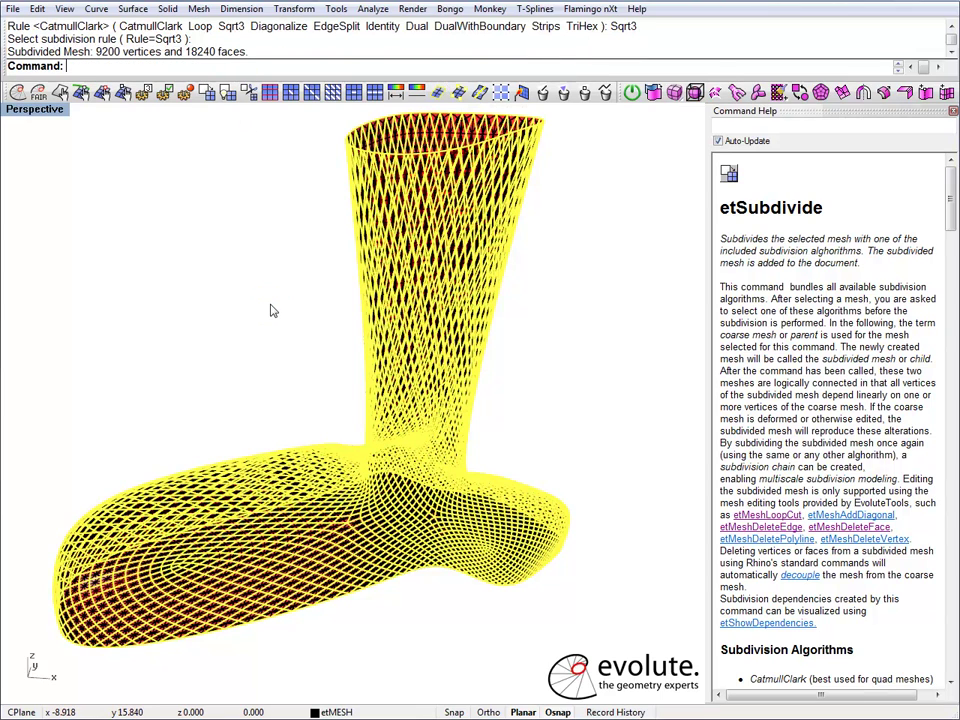
key(Delete)
- Convert the triangle mesh to a hexagonal pattern with etSubdivide's DualWithBoundary rule, delete the parent, and inspect the boot
right_drag(388, 457, 381, 381)
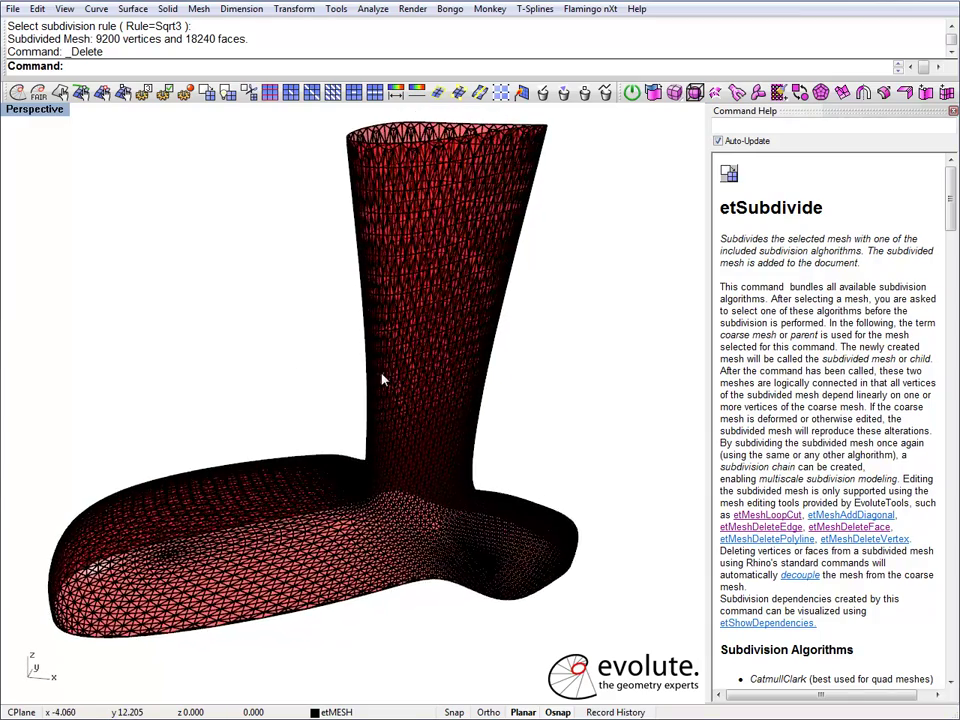
click(384, 365)
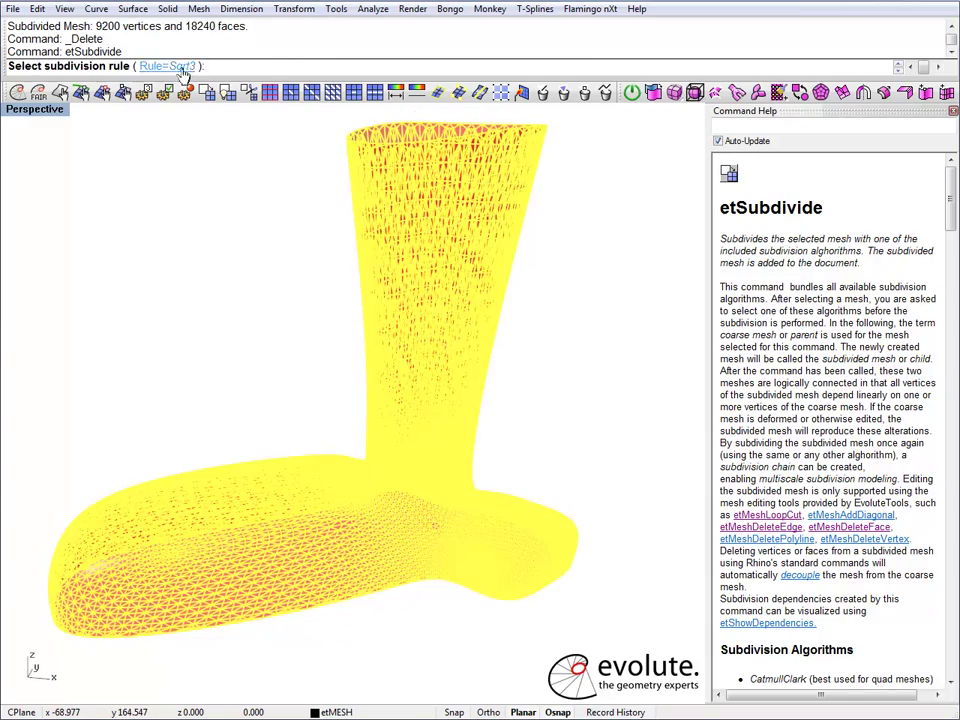
click(462, 67)
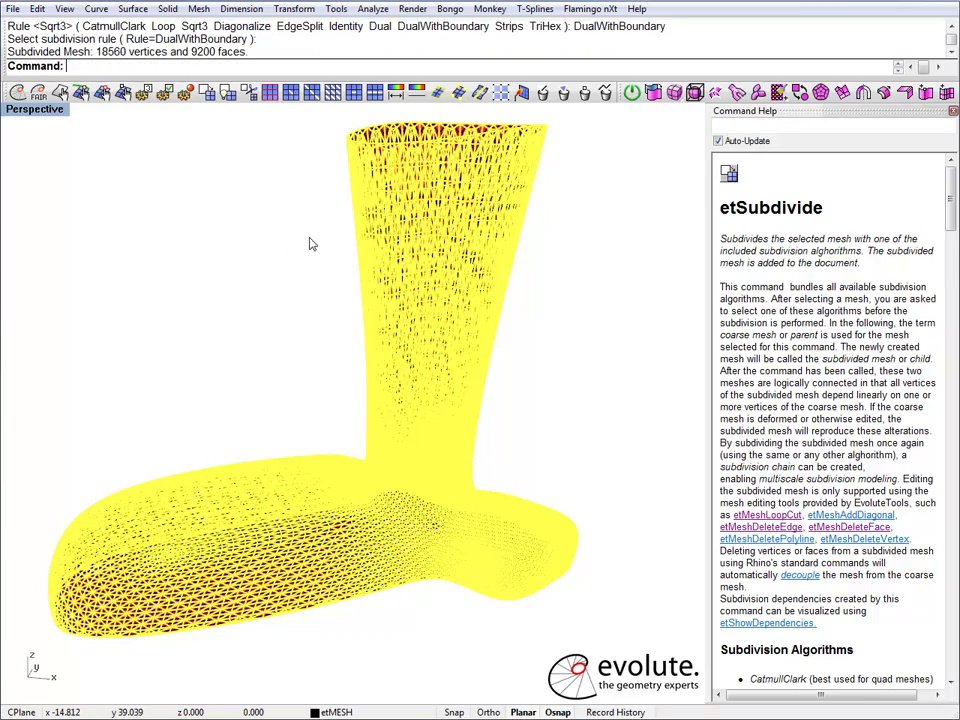
key(Delete)
right_drag(311, 311, 370, 530)
scroll(420, 555, up, 3)
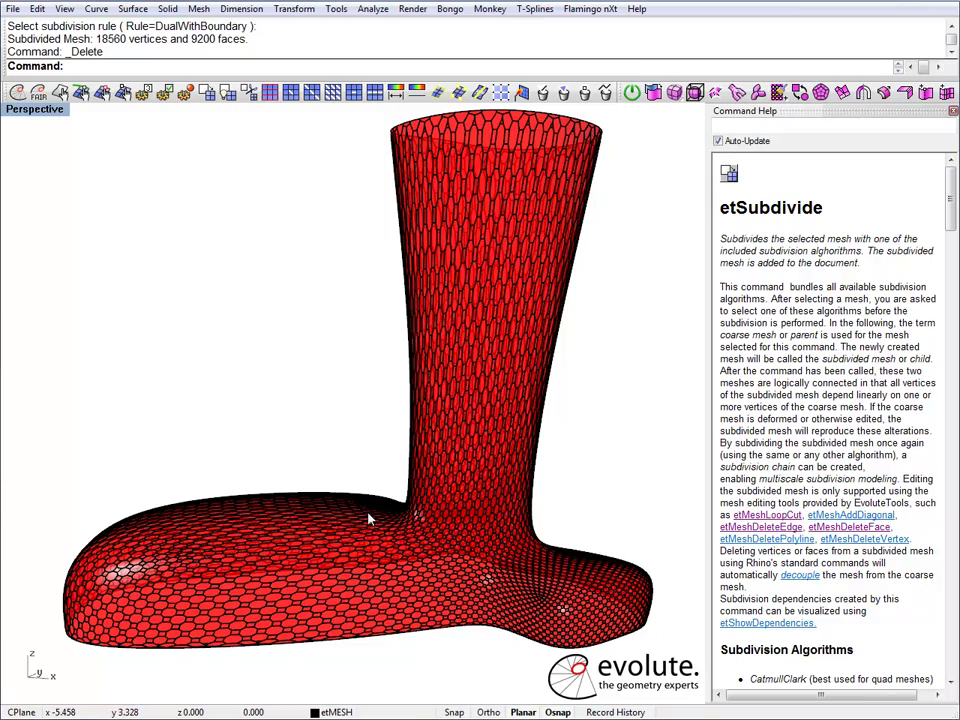
right_drag(355, 474, 189, 459)
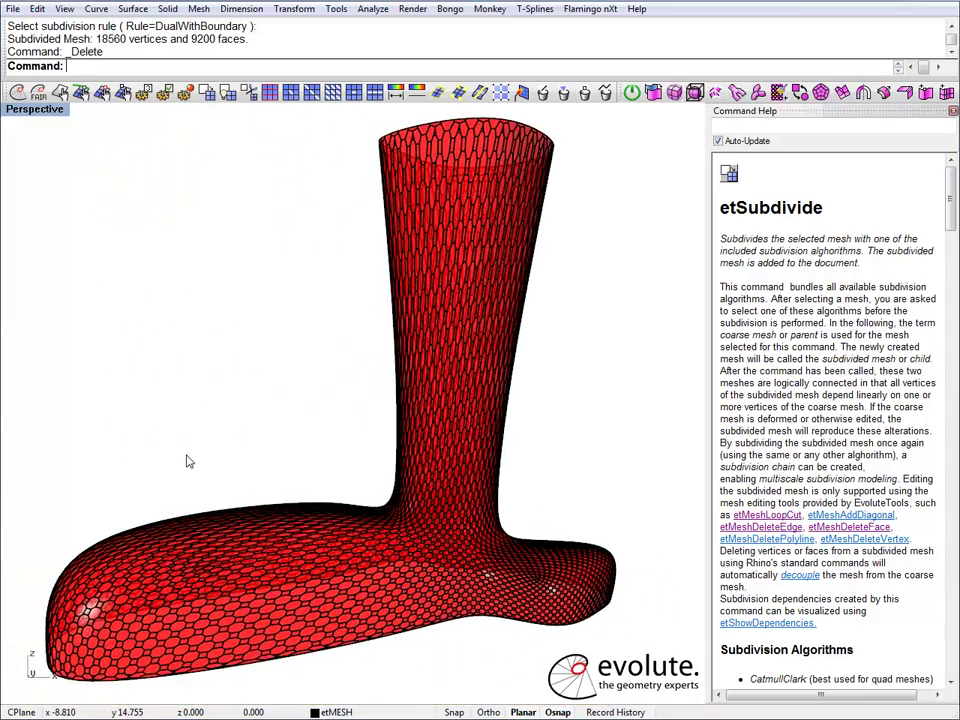